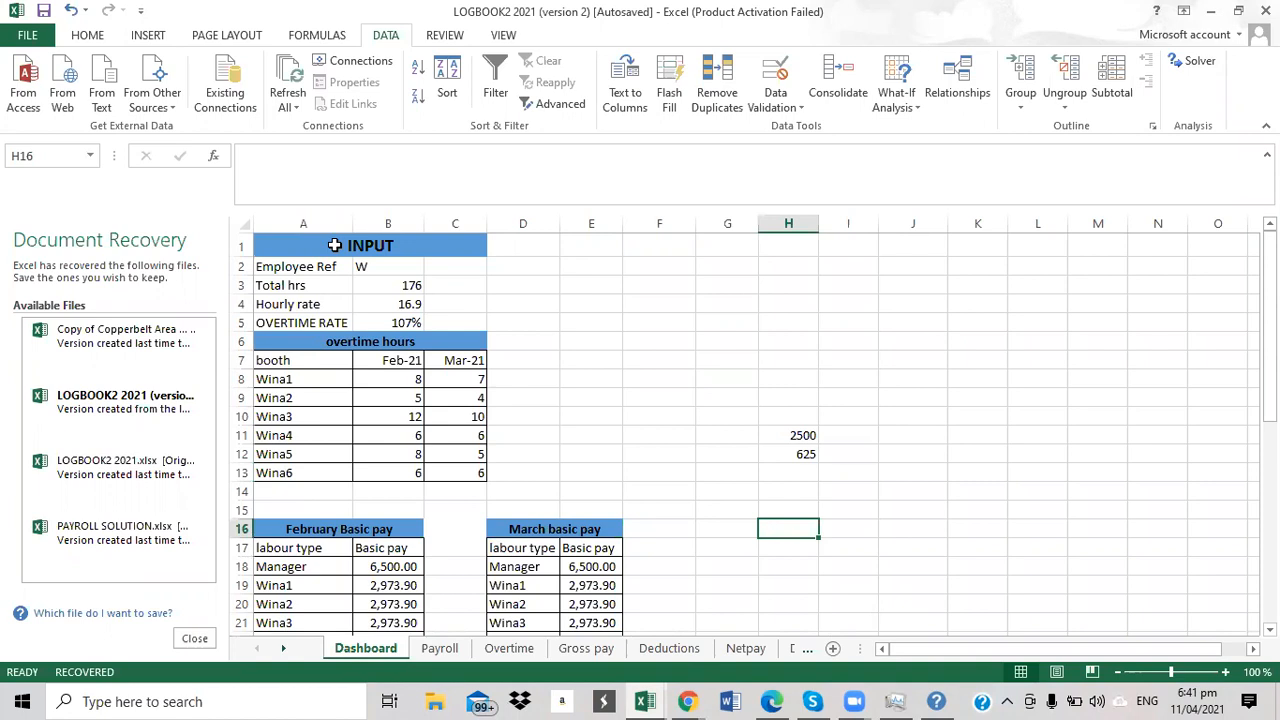
Examine the INPUT block on the Dashboard sheet: employee reference, total hours, the hourly rate formula and the overtime rate.
{"action": "left_click", "coordinate": [335, 245]}
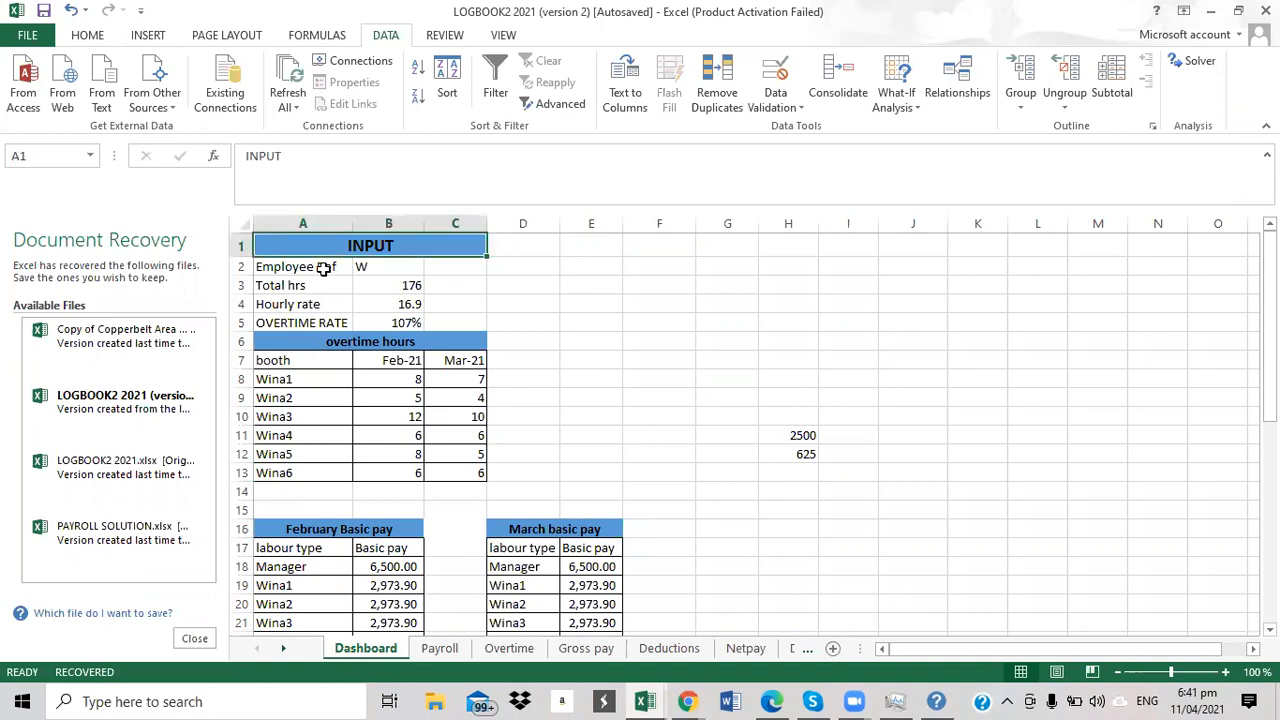
{"action": "left_click", "coordinate": [320, 266]}
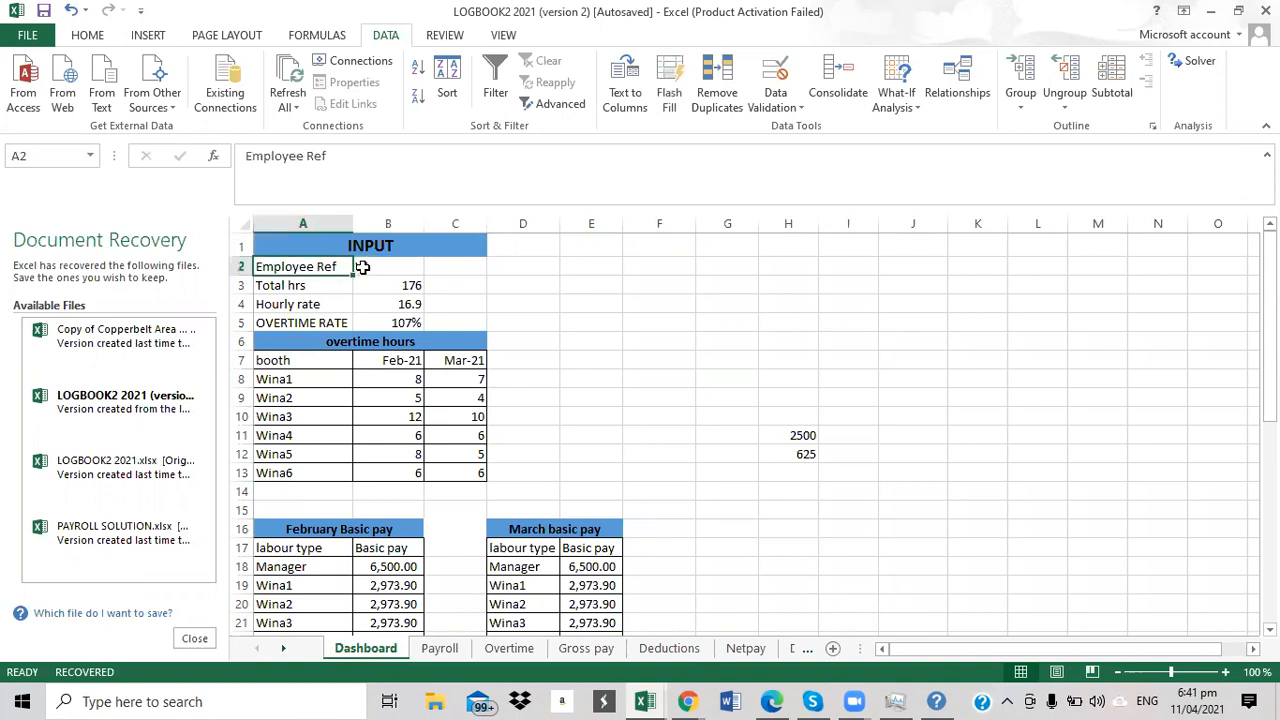
{"action": "left_click", "coordinate": [362, 267]}
{"action": "type", "text": "W"}
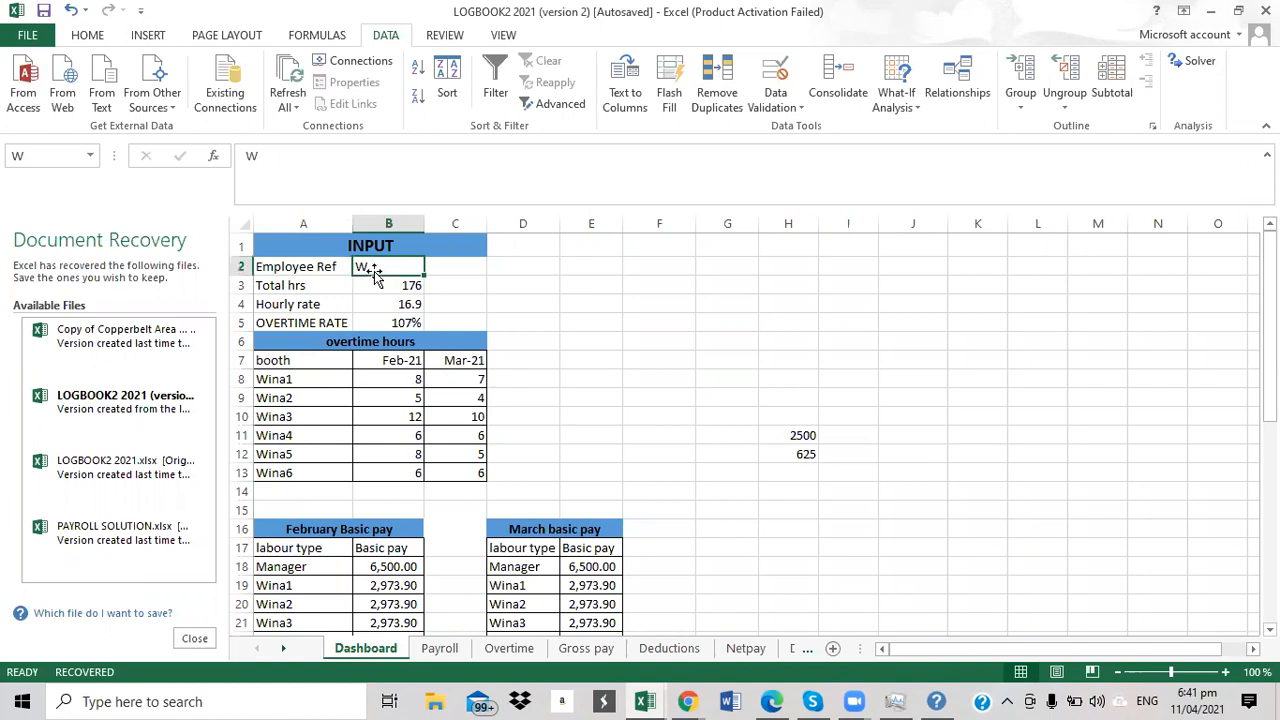
{"action": "left_click", "coordinate": [310, 304]}
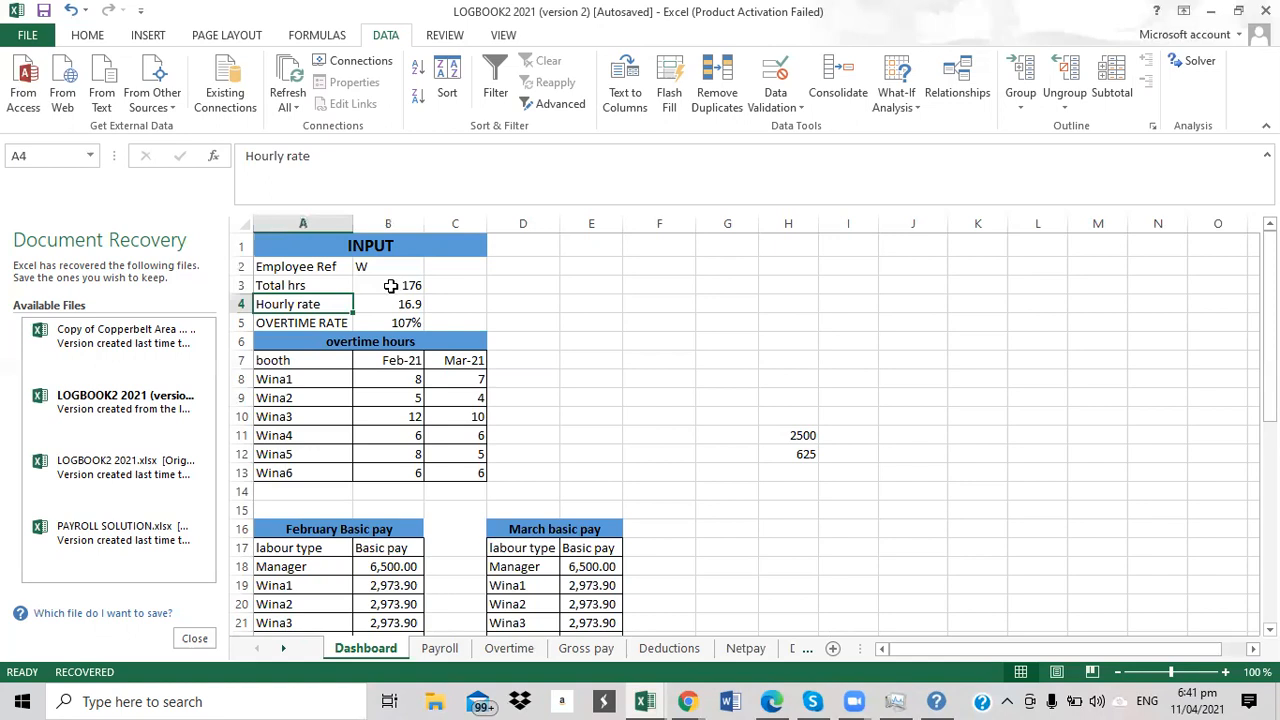
{"action": "left_click", "coordinate": [390, 286]}
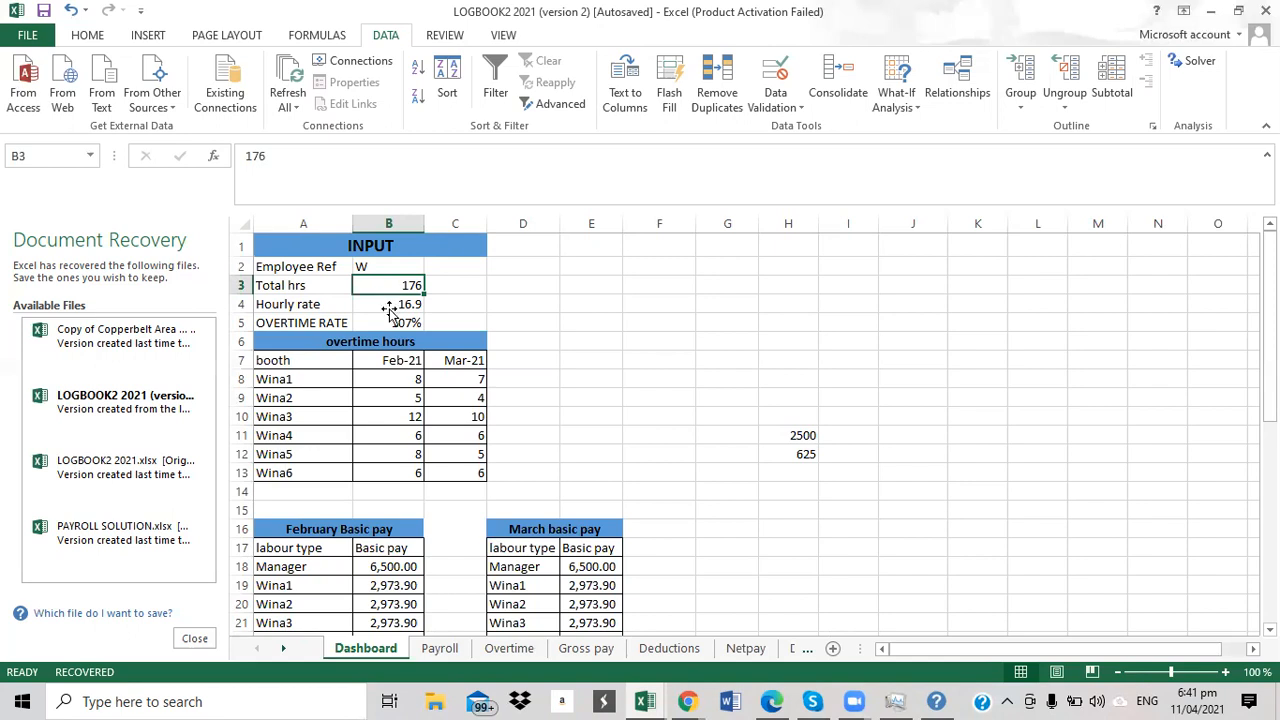
{"action": "left_click", "coordinate": [390, 308]}
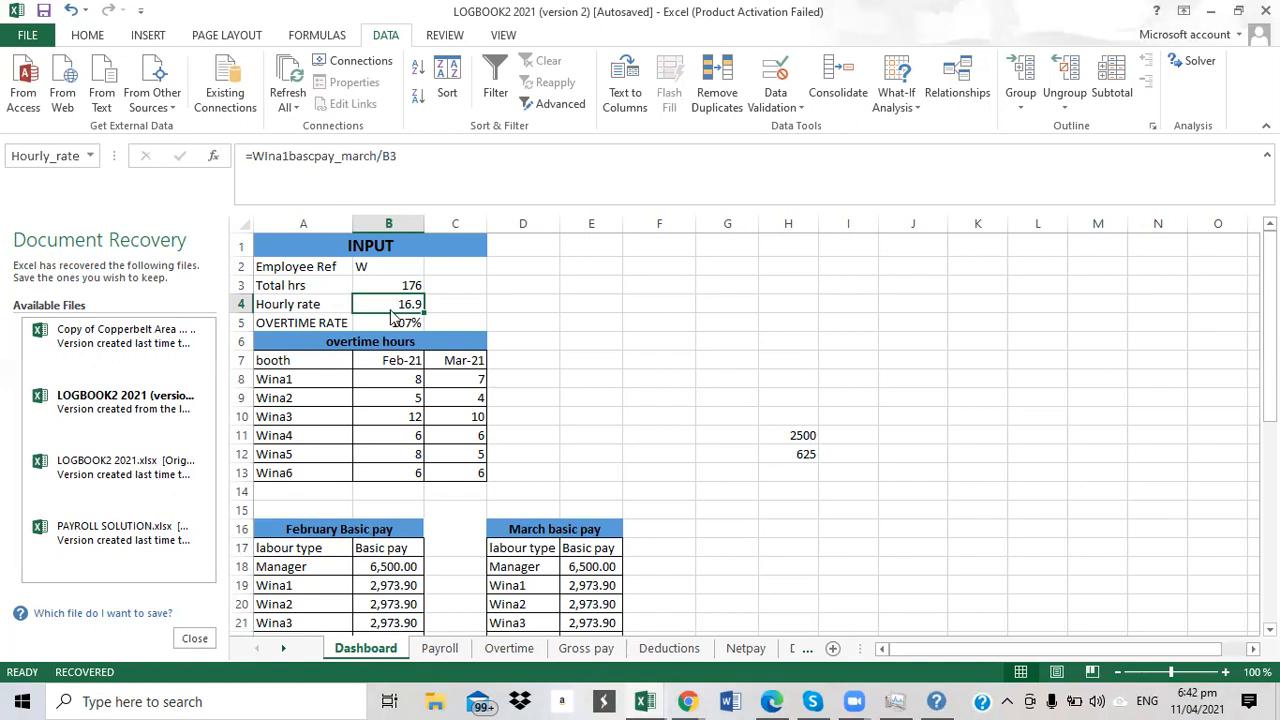
{"action": "left_click_drag", "start_coordinate": [391, 312], "coordinate": [396, 308]}
{"action": "left_click", "coordinate": [400, 320]}
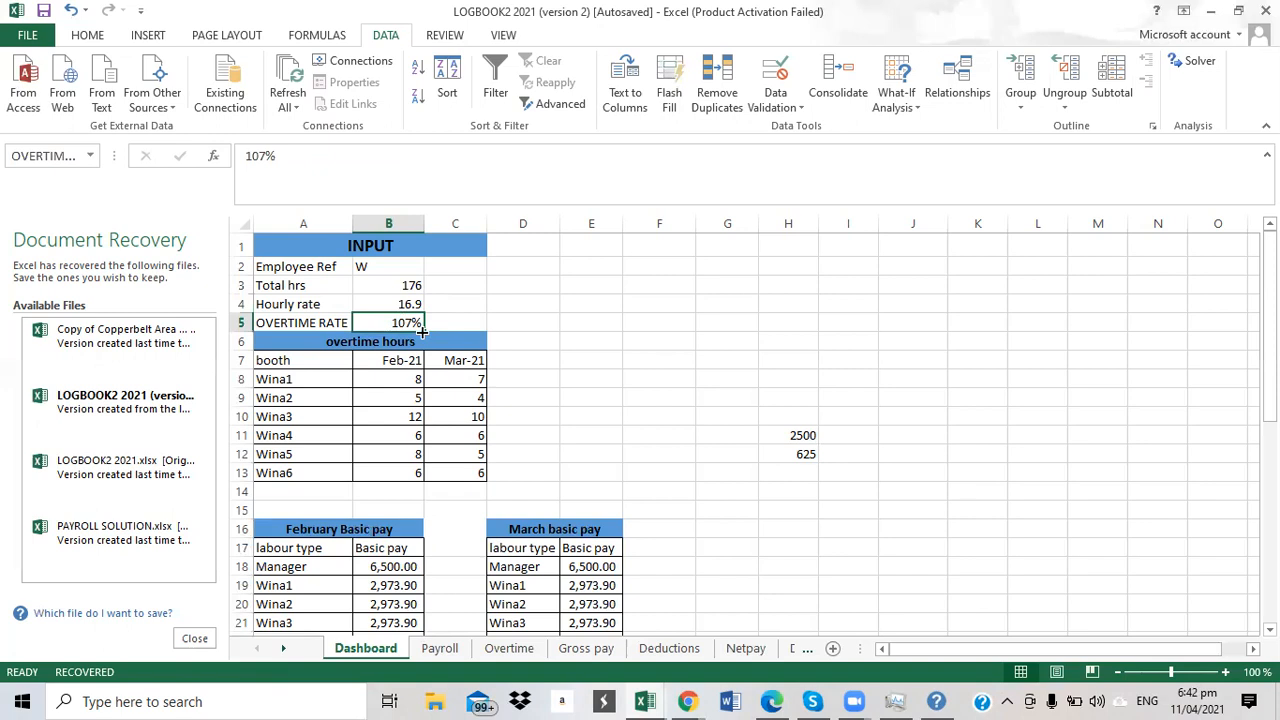
Review the February and March overtime hours for the Wina booths in the overtime hours table.
{"action": "left_click", "coordinate": [398, 416]}
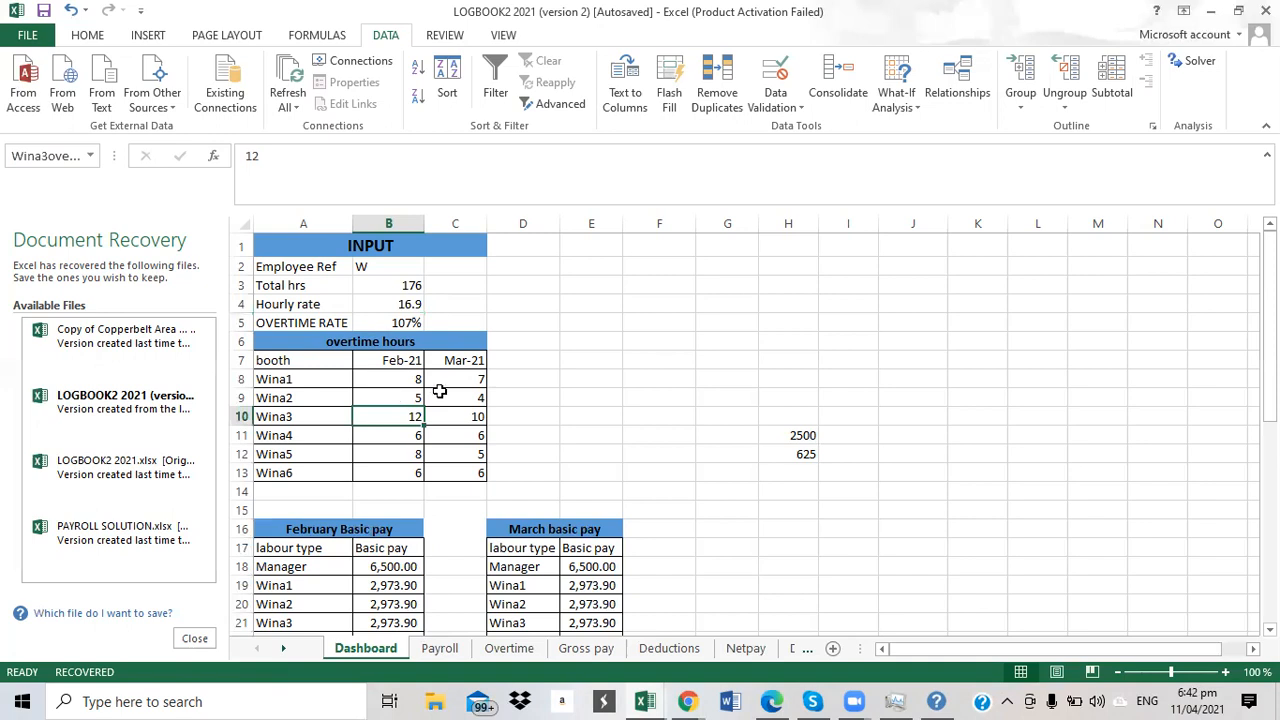
{"action": "key", "text": "Up"}
{"action": "key", "text": "Right"}
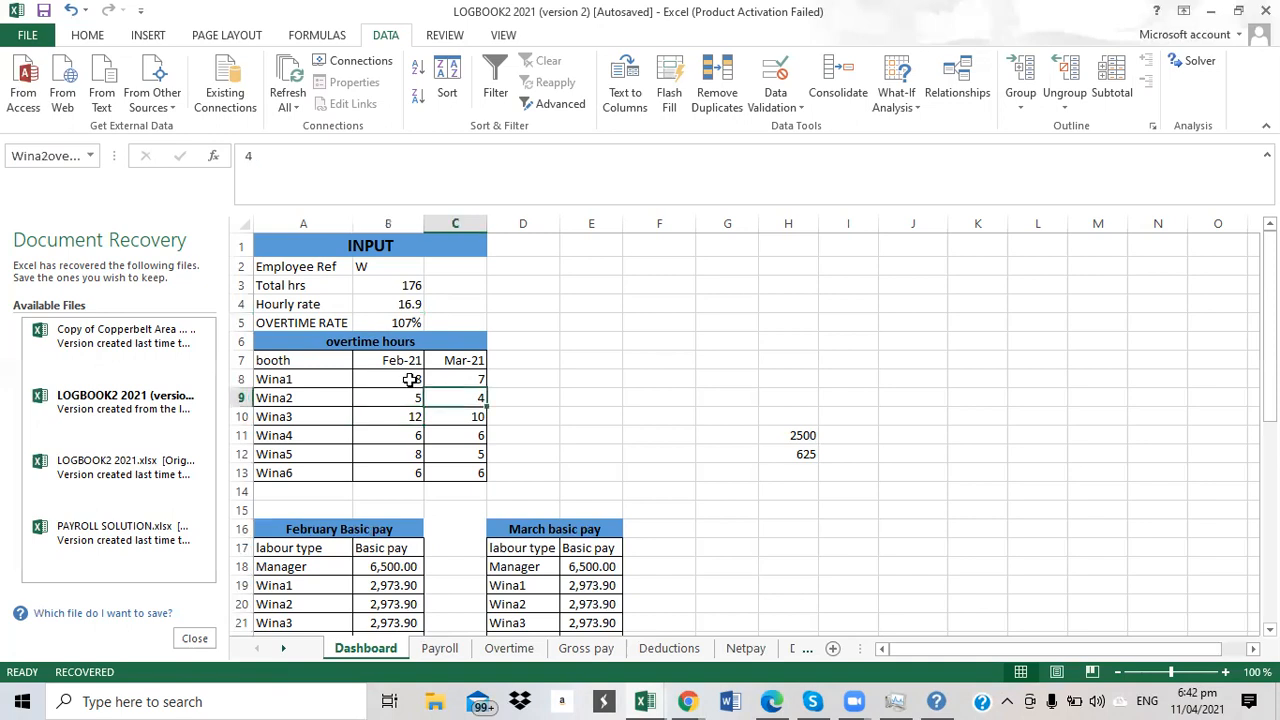
{"action": "left_click", "coordinate": [410, 379]}
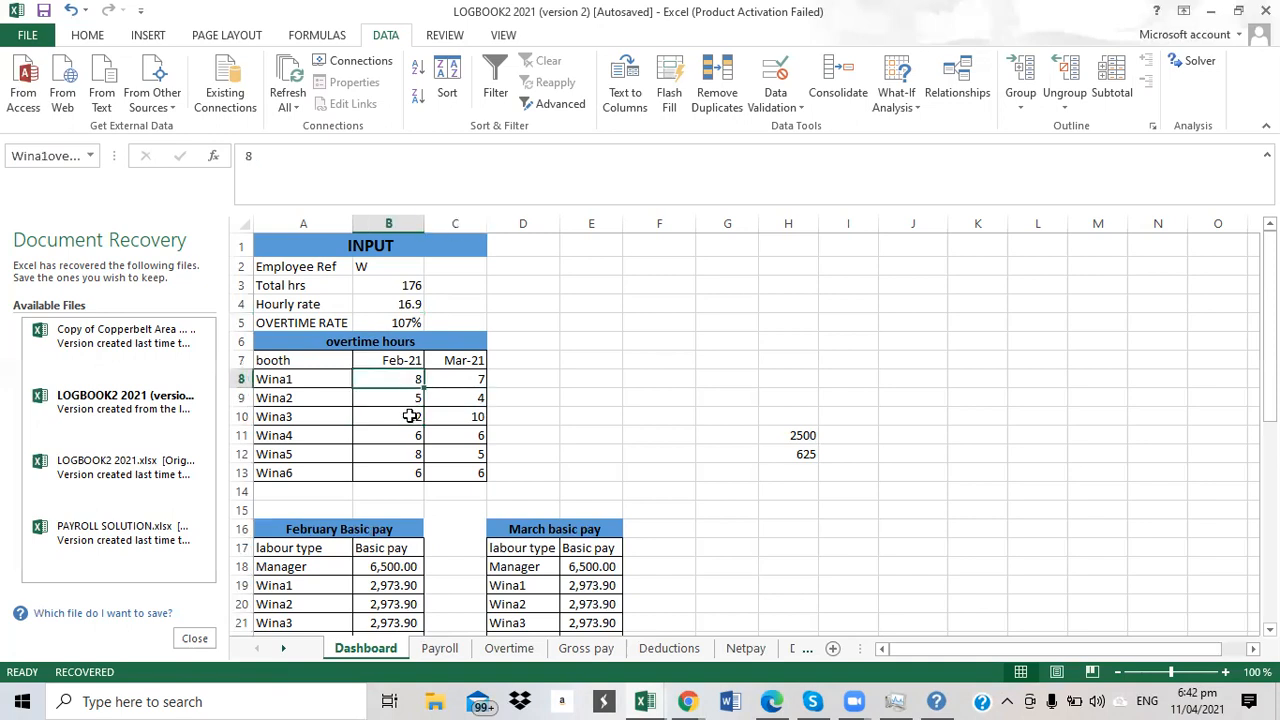
{"action": "key", "text": "Down"}
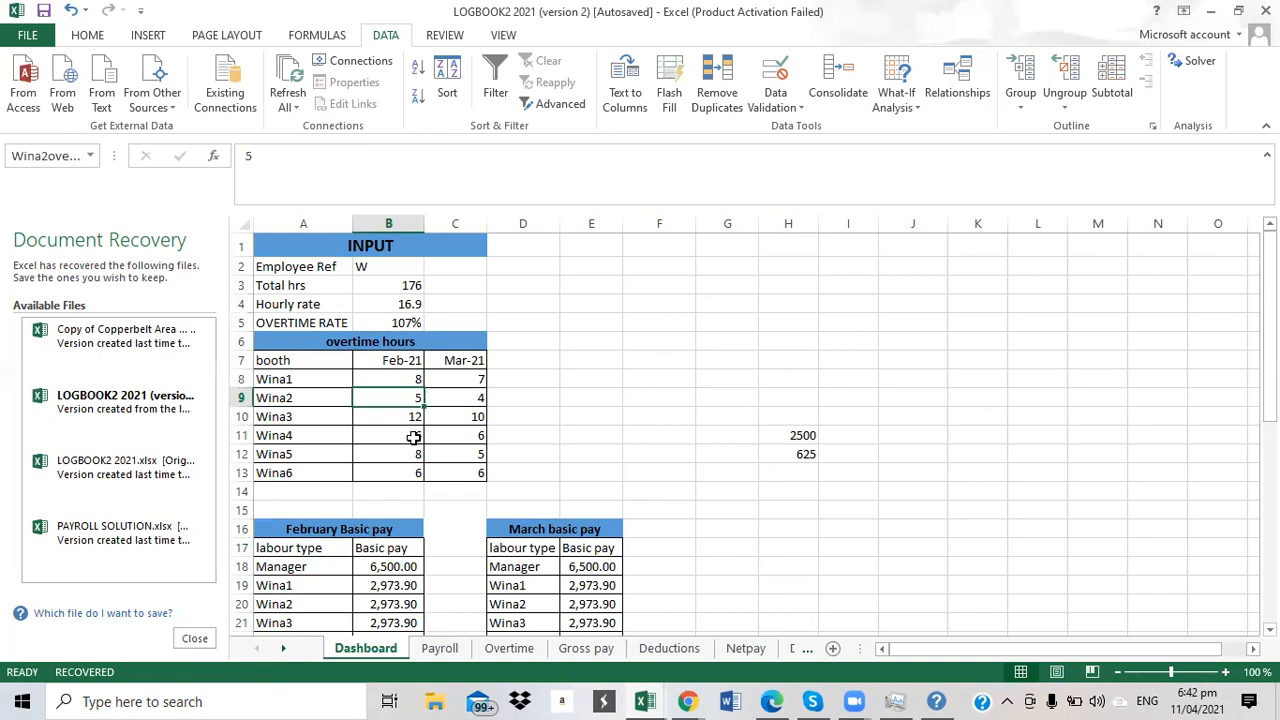
{"action": "left_click", "coordinate": [413, 437]}
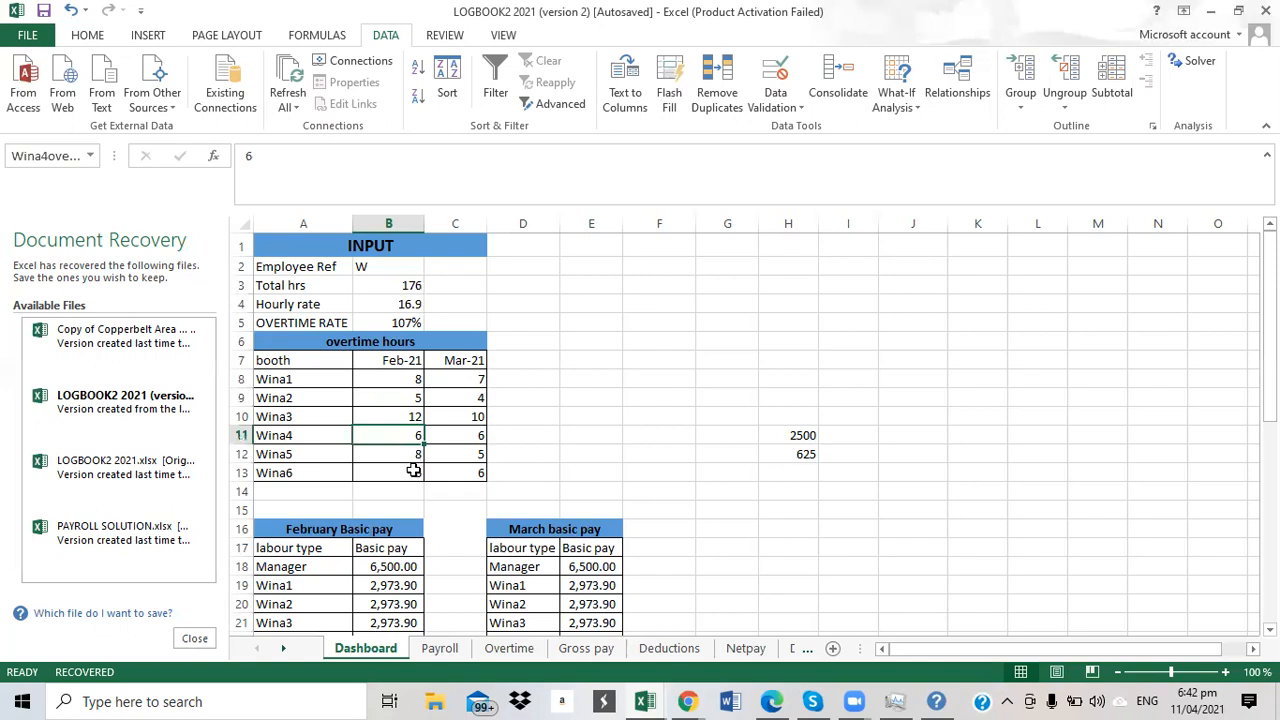
{"action": "left_click", "coordinate": [415, 473]}
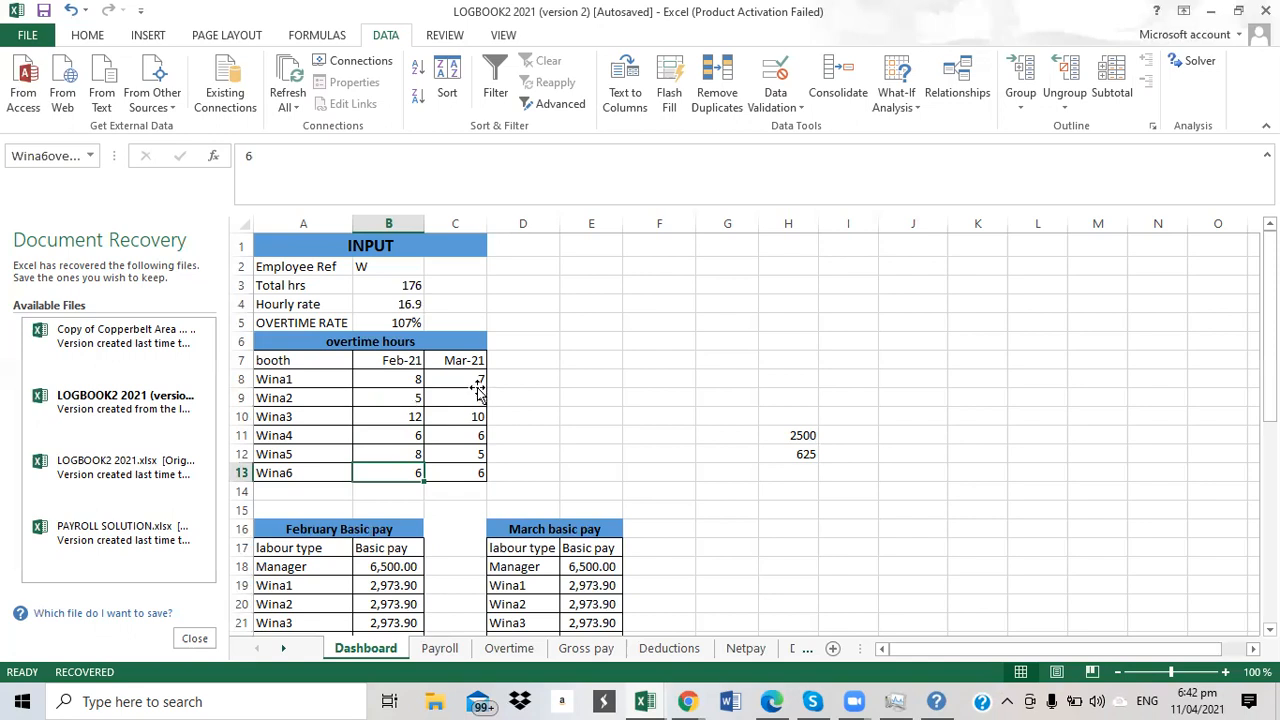
{"action": "left_click", "coordinate": [479, 386]}
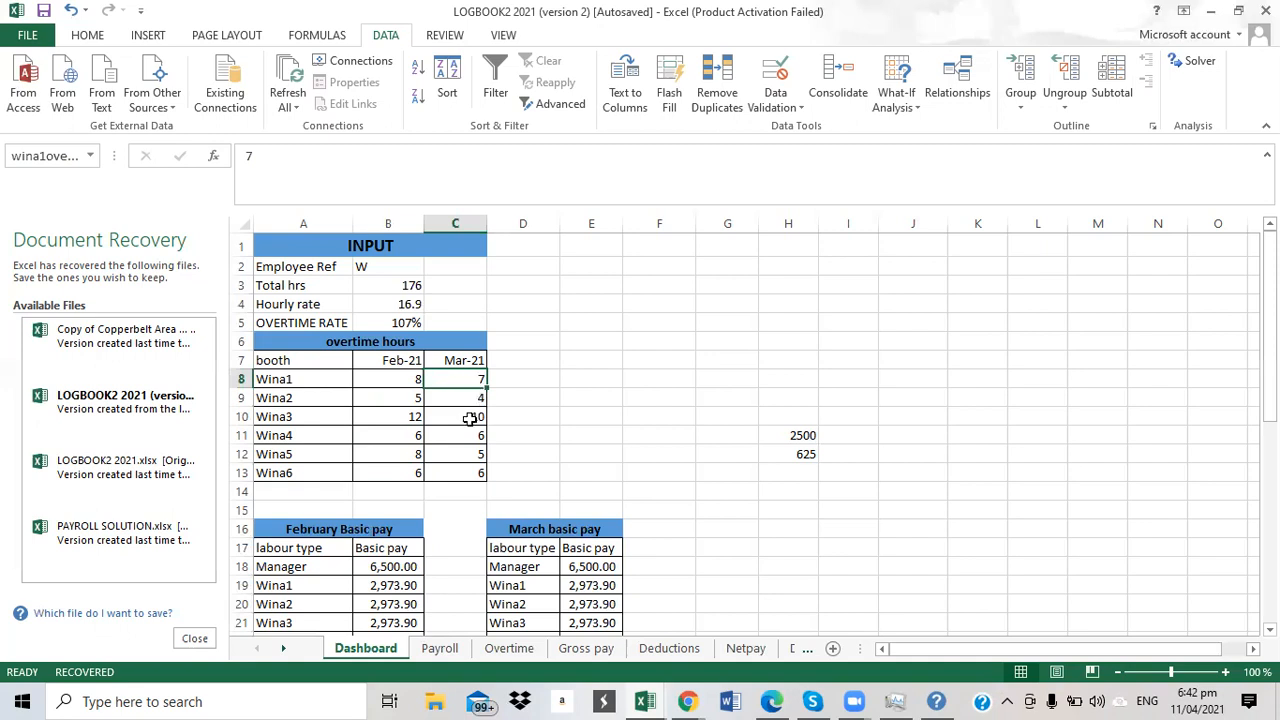
{"action": "key", "text": "Down"}
{"action": "key", "text": "Down"}
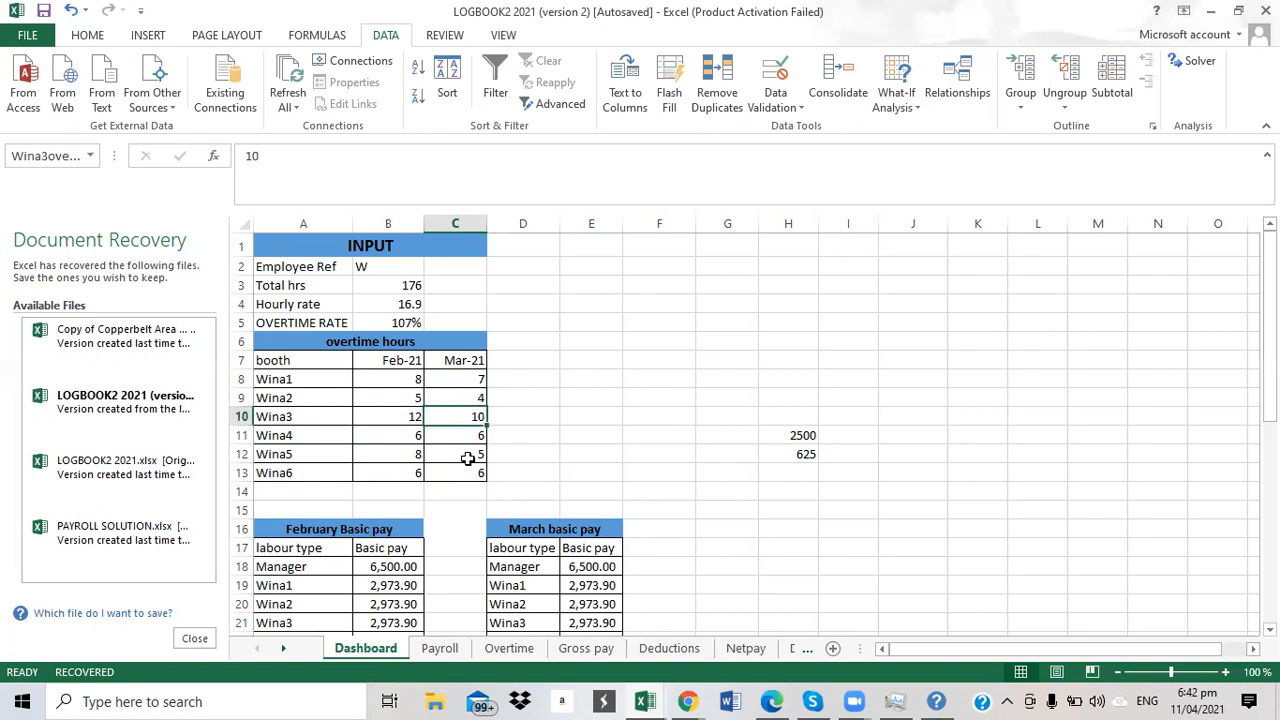
{"action": "key", "text": "Down"}
{"action": "key", "text": "Down"}
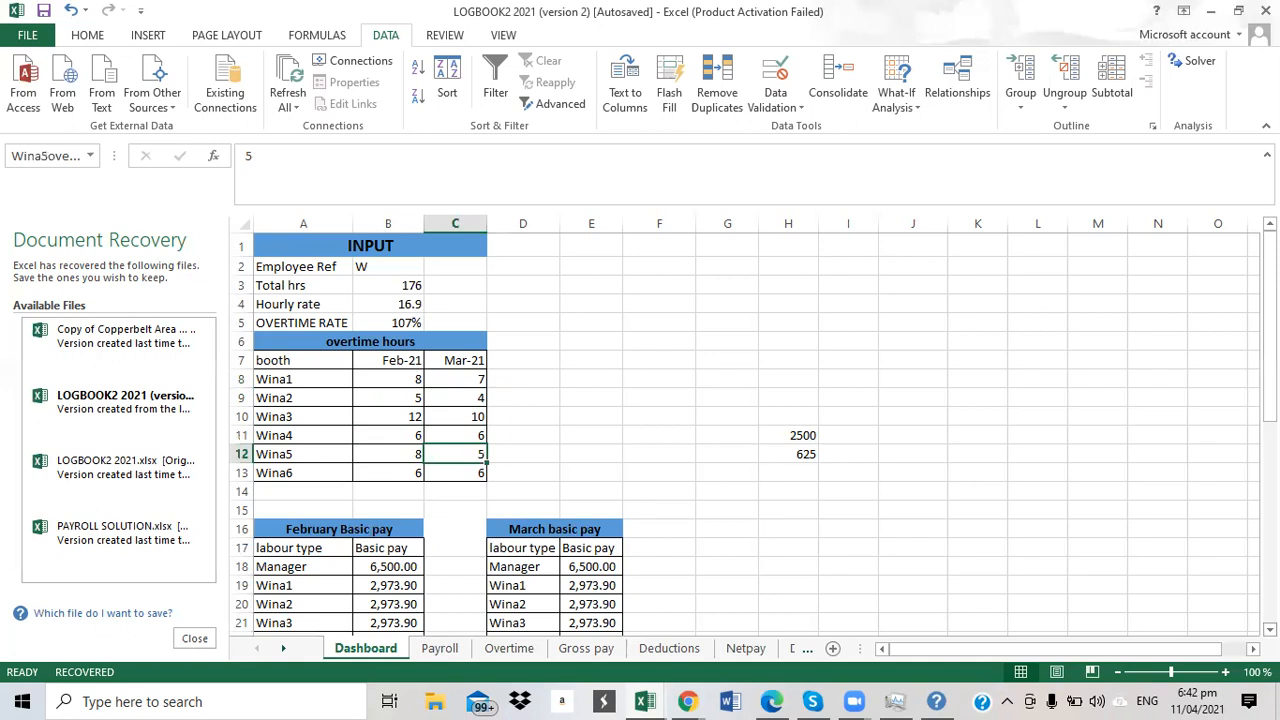
Examine the February and March basic pay tables, checking the labour types and the basic pay for the manager and Wina booths.
{"action": "scroll", "coordinate": [727, 406], "scroll_direction": "down", "scroll_amount": 3}
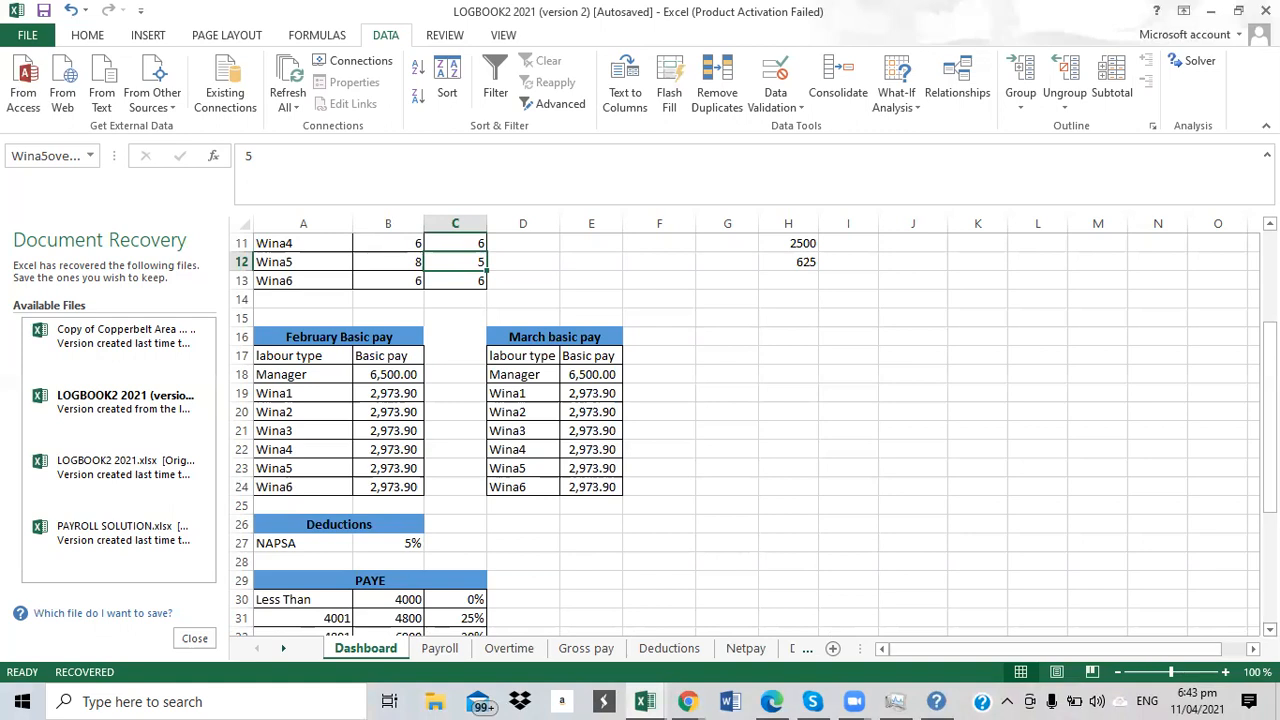
{"action": "left_click", "coordinate": [1270, 630]}
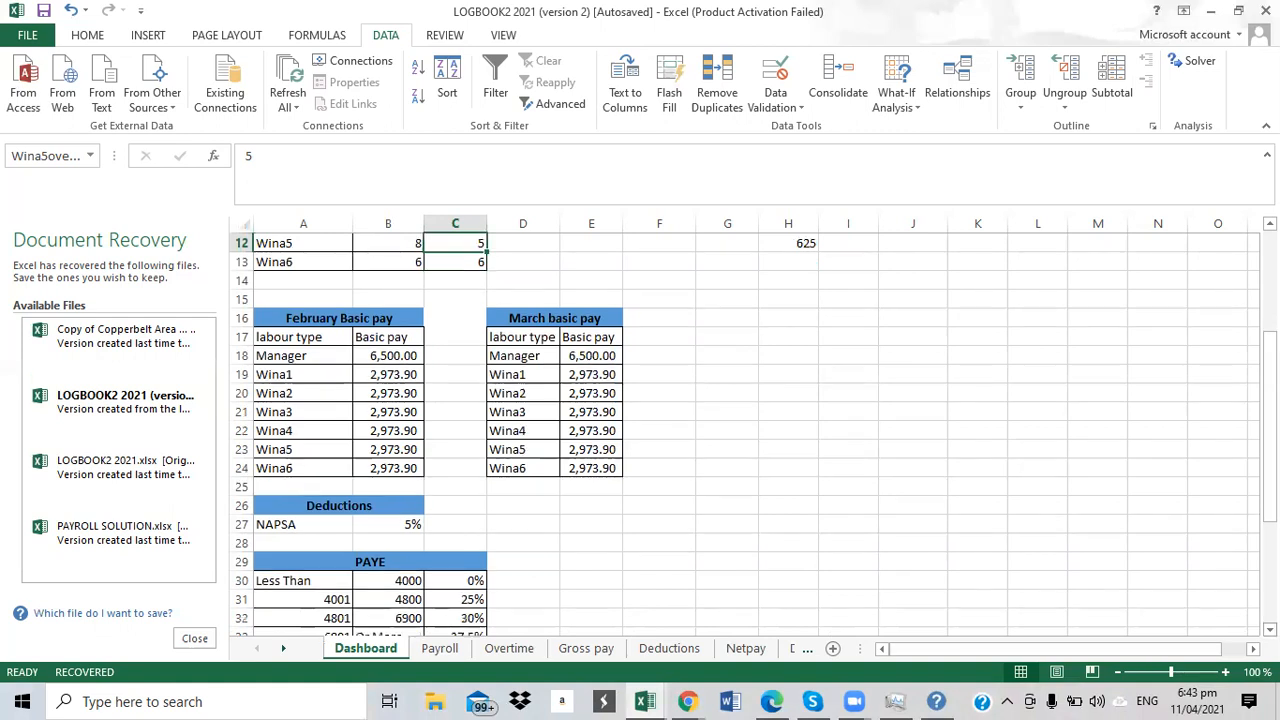
{"action": "left_click", "coordinate": [1270, 630]}
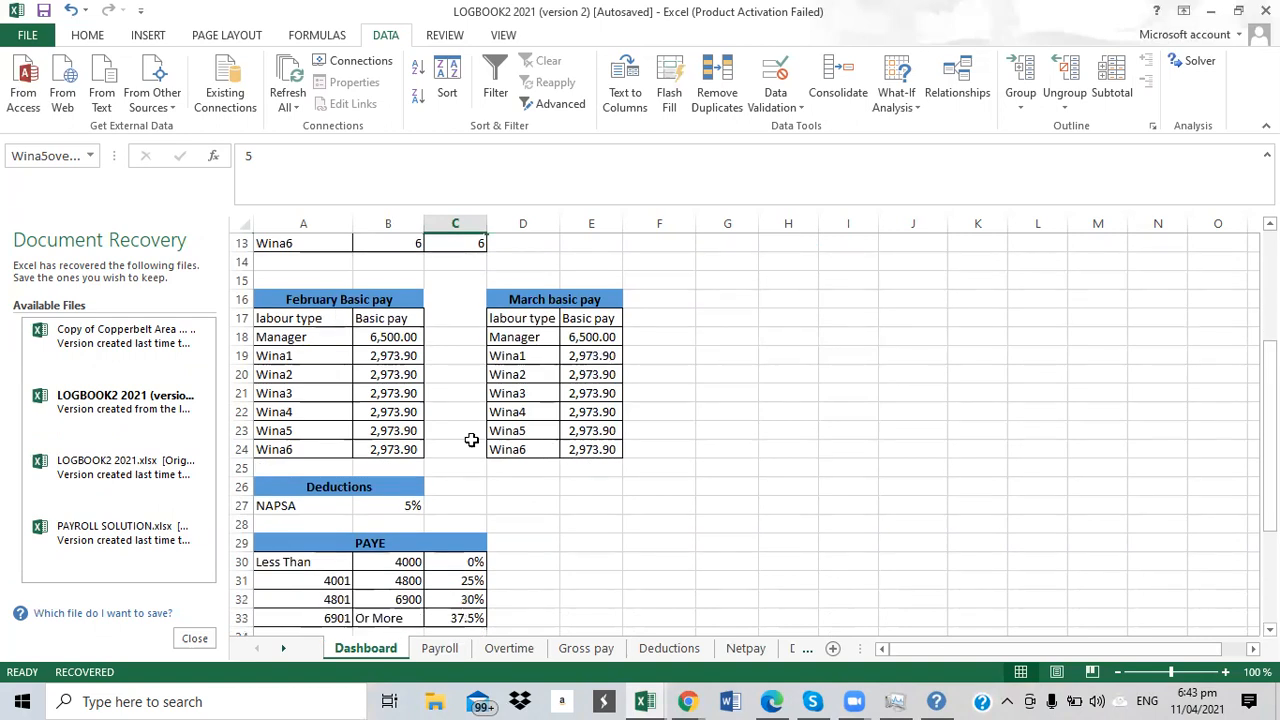
{"action": "left_click", "coordinate": [286, 338]}
{"action": "left_click", "coordinate": [614, 392]}
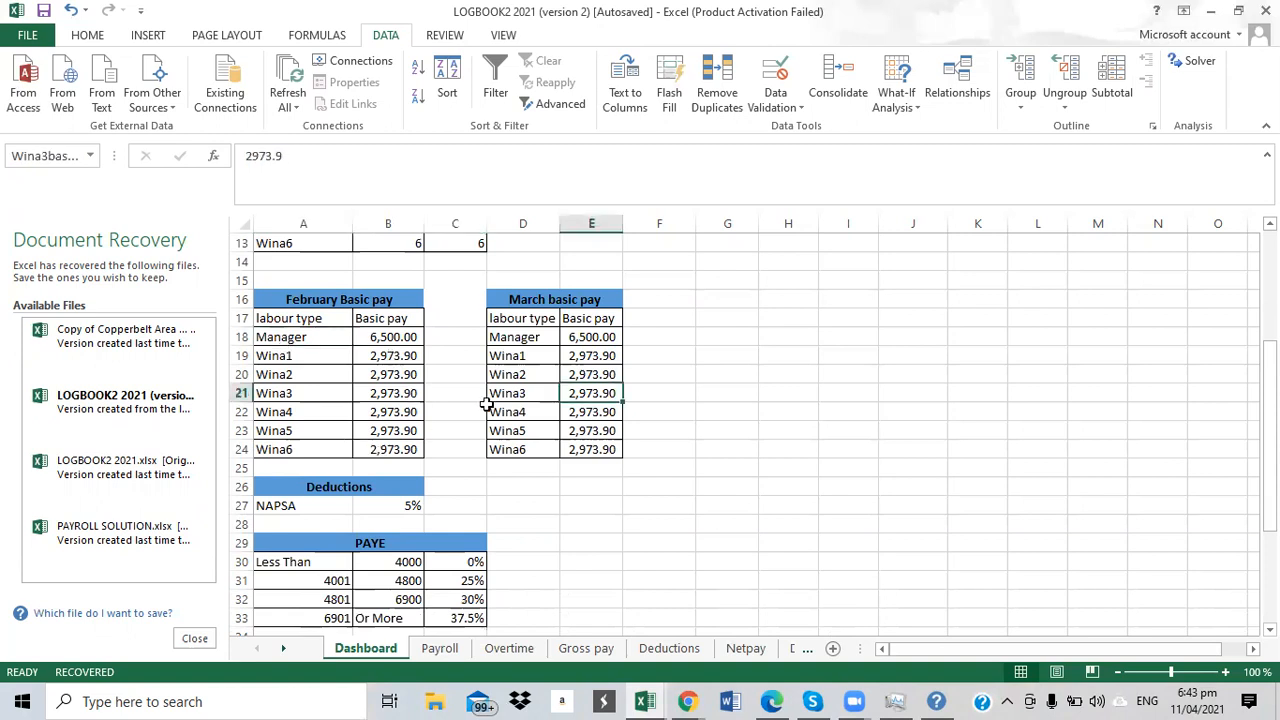
{"action": "left_click", "coordinate": [568, 323]}
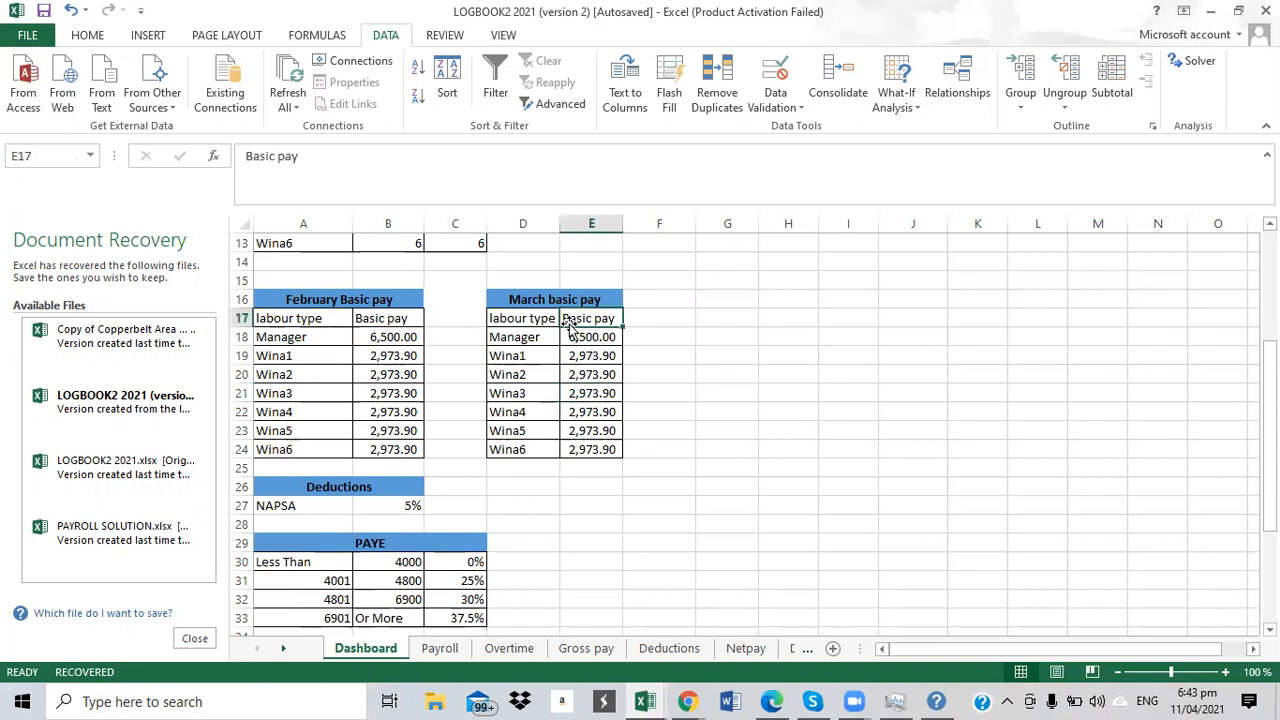
{"action": "left_click", "coordinate": [534, 320]}
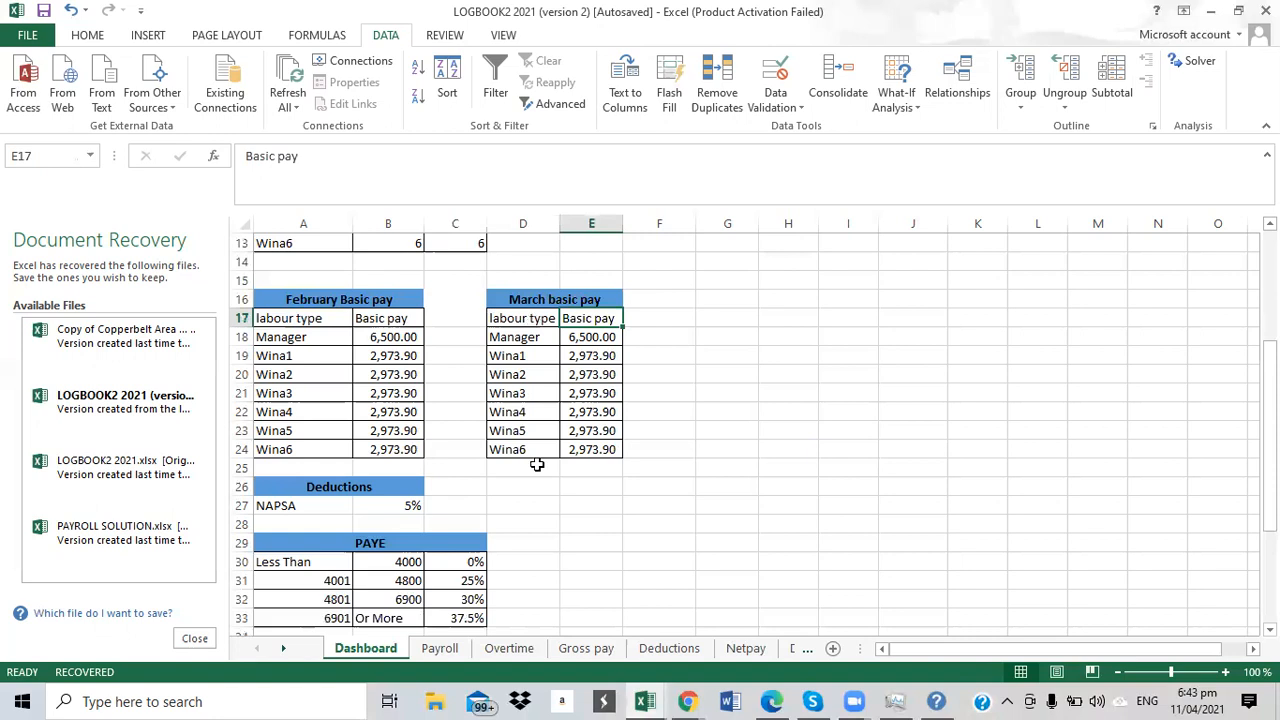
{"action": "left_click", "coordinate": [537, 465]}
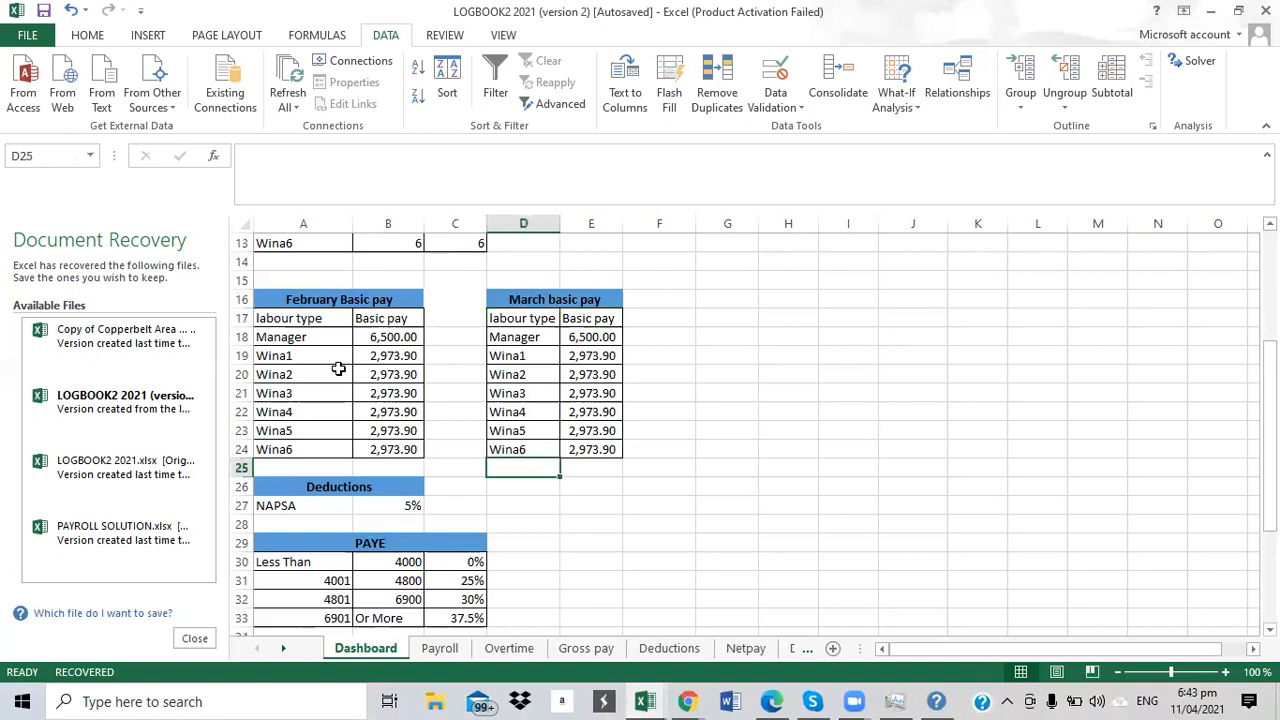
{"action": "left_click", "coordinate": [338, 369]}
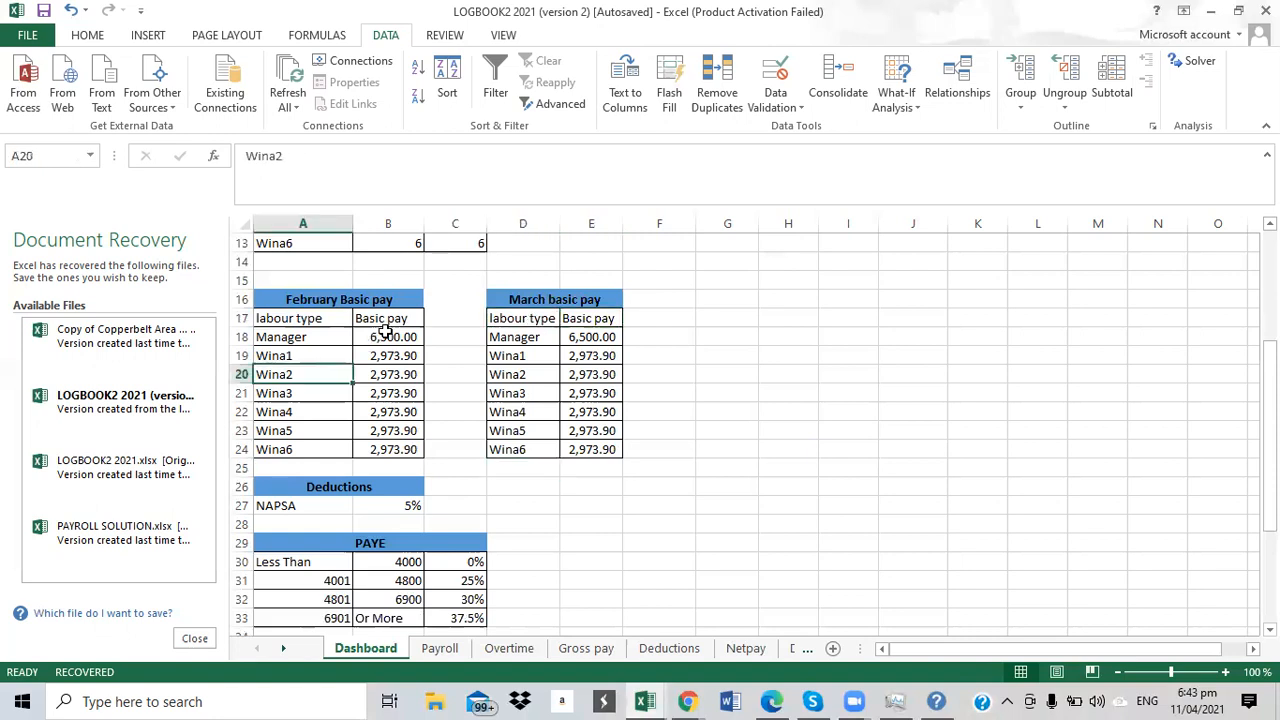
{"action": "left_click", "coordinate": [385, 335]}
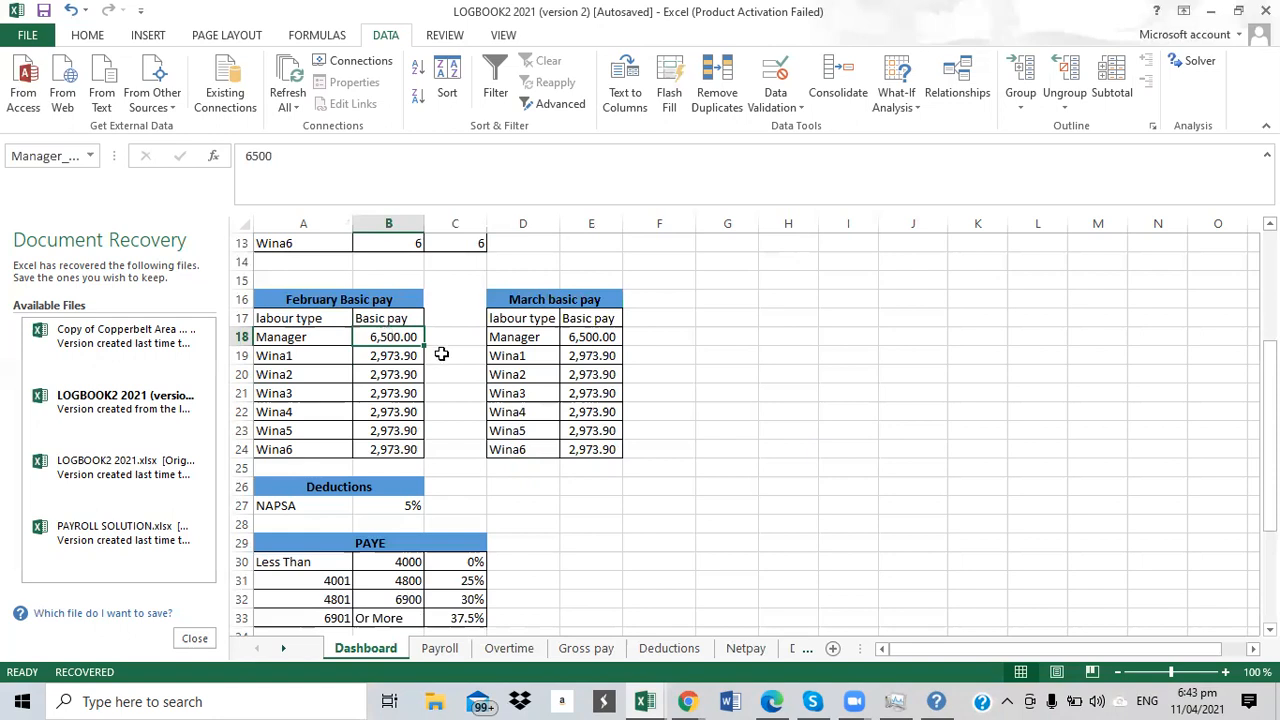
Review the NAPSA deduction and go through the percentage rates of the PAYE table down to its last band.
{"action": "left_click", "coordinate": [436, 410]}
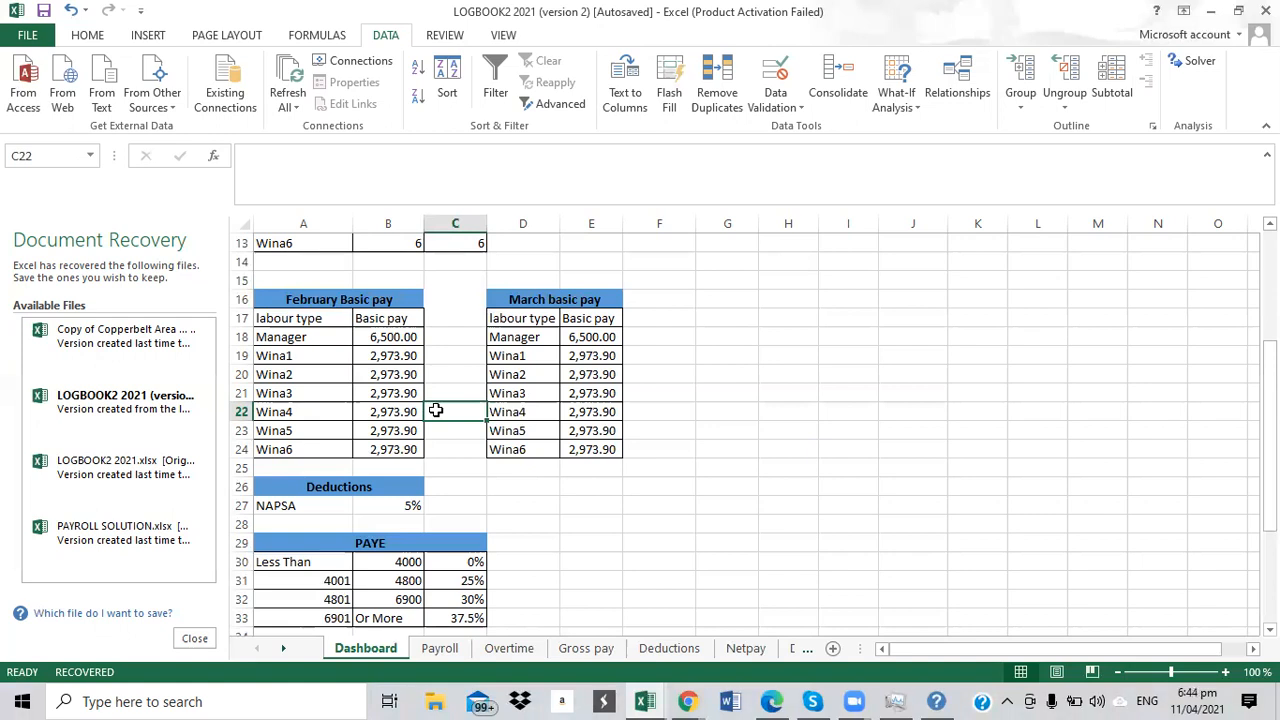
{"action": "key", "text": "Down"}
{"action": "key", "text": "Down"}
{"action": "key", "text": "Down"}
{"action": "key", "text": "Down"}
{"action": "key", "text": "Down"}
{"action": "key", "text": "Down"}
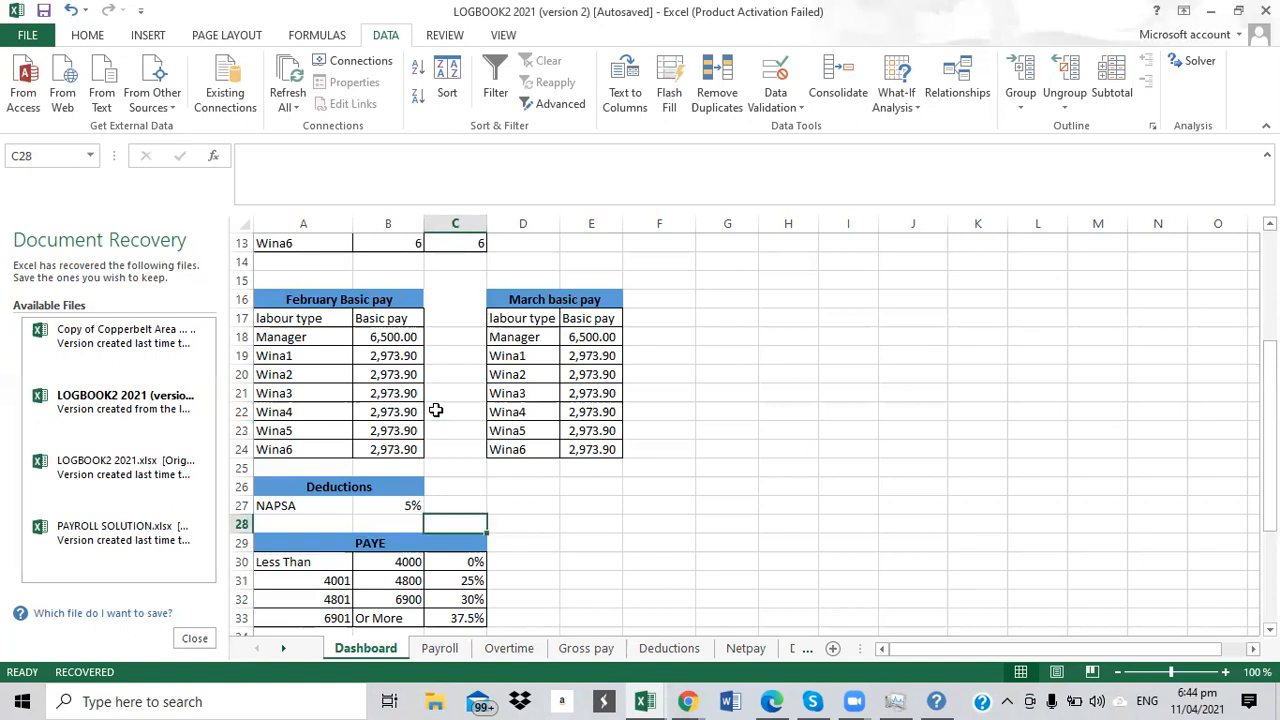
{"action": "key", "text": "Down"}
{"action": "key", "text": "Down"}
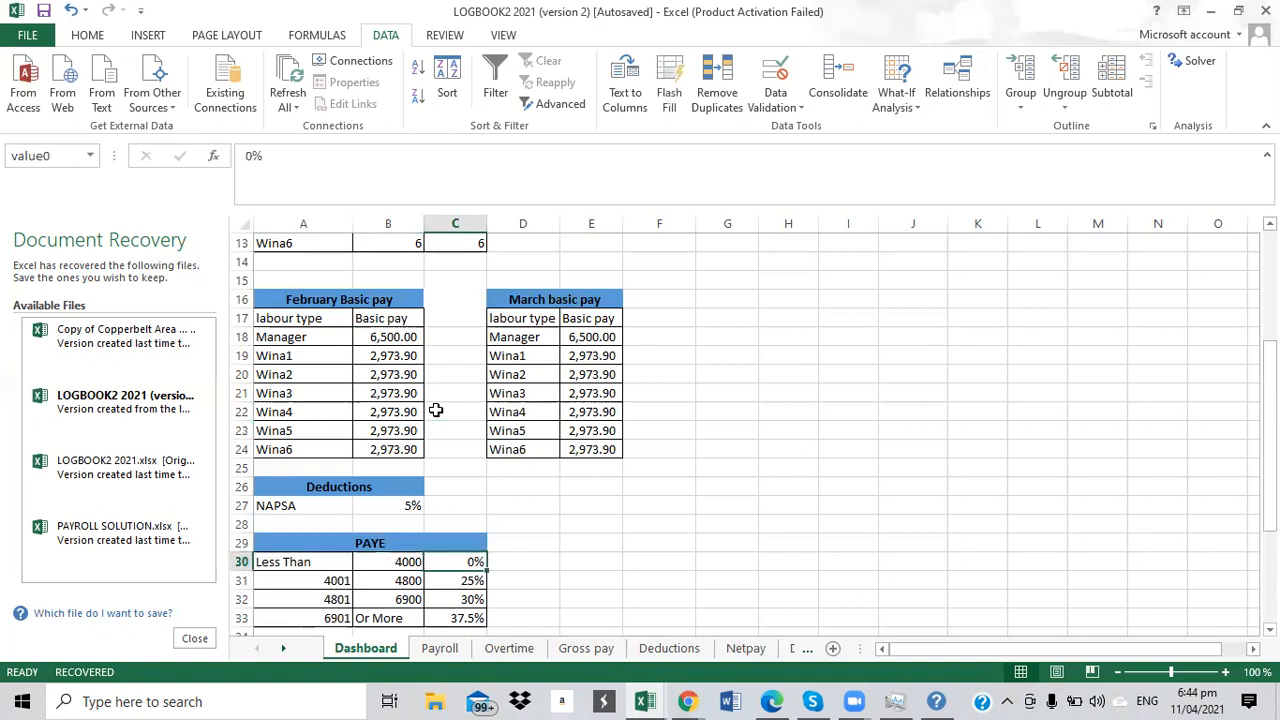
{"action": "key", "text": "Down"}
{"action": "key", "text": "Down"}
{"action": "key", "text": "Down"}
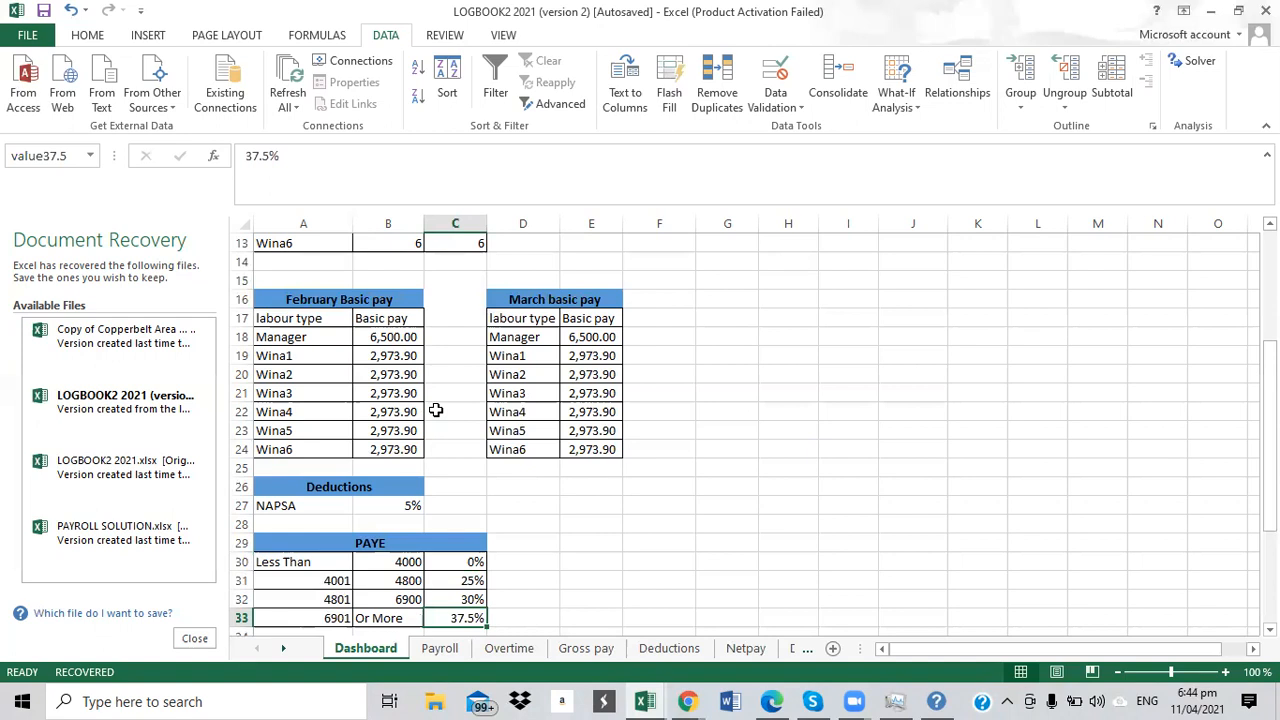
Bring the whole PAYE table and the Labour Type list into view and examine the income limits of the PAYE bands.
{"action": "key", "text": "Down"}
{"action": "key", "text": "Down"}
{"action": "key", "text": "Down"}
{"action": "key", "text": "Down"}
{"action": "key", "text": "Down"}
{"action": "key", "text": "Down"}
{"action": "key", "text": "Down"}
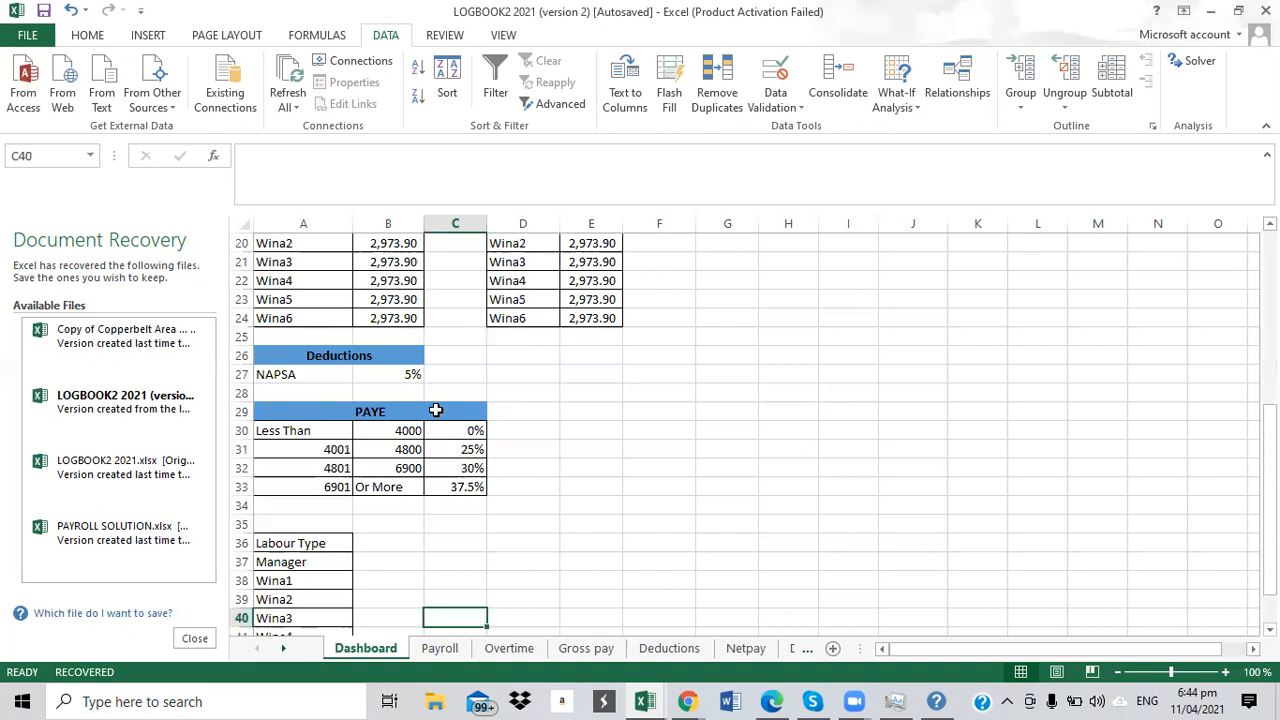
{"action": "left_click", "coordinate": [337, 451]}
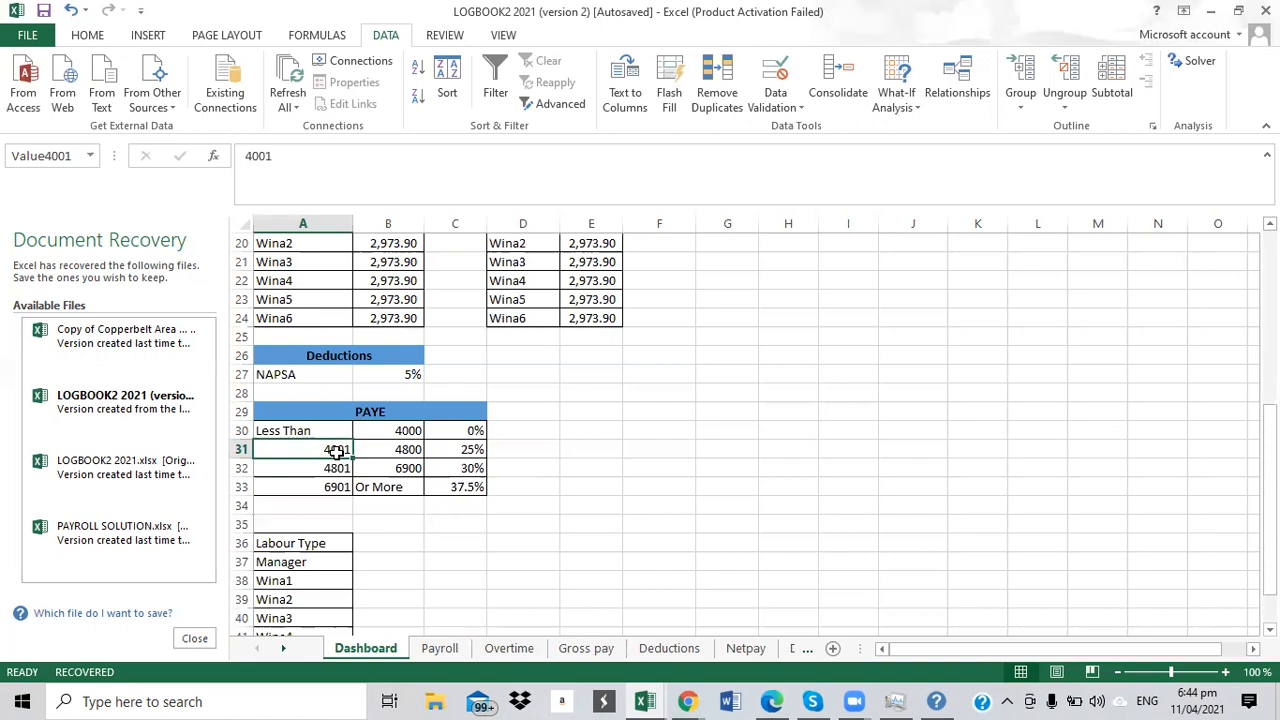
{"action": "left_click", "coordinate": [405, 484]}
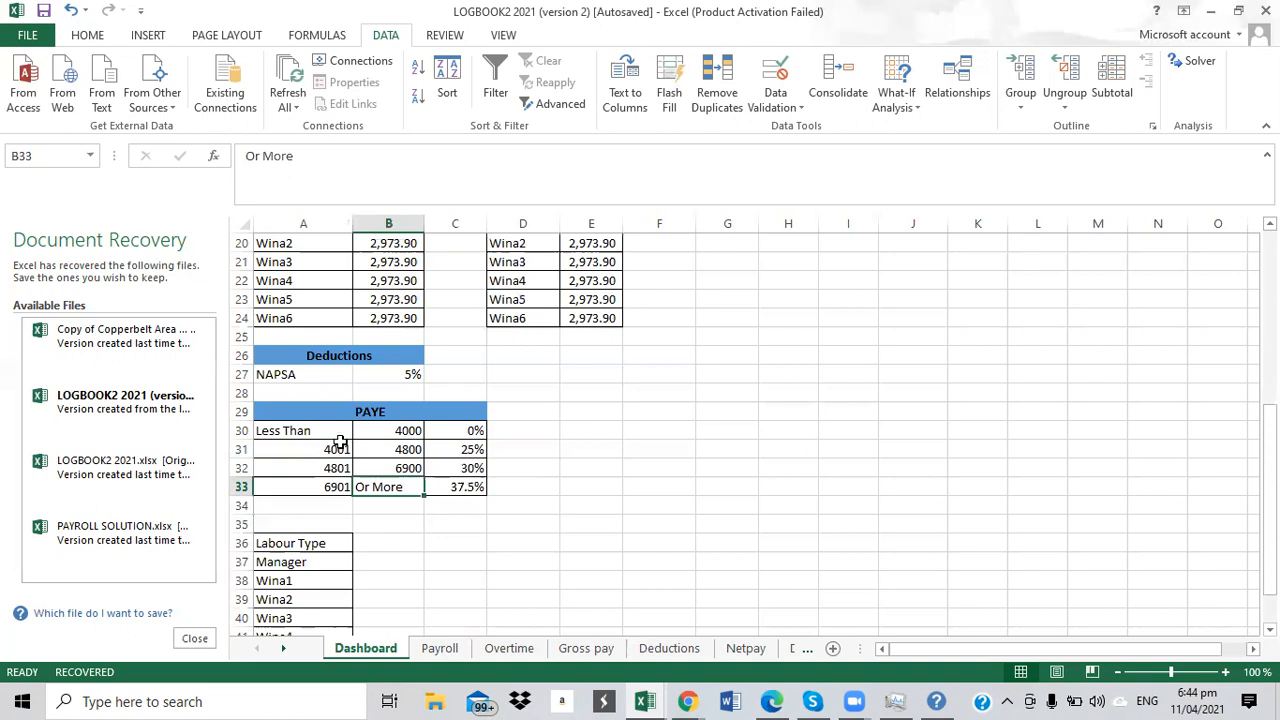
{"action": "left_click", "coordinate": [336, 452]}
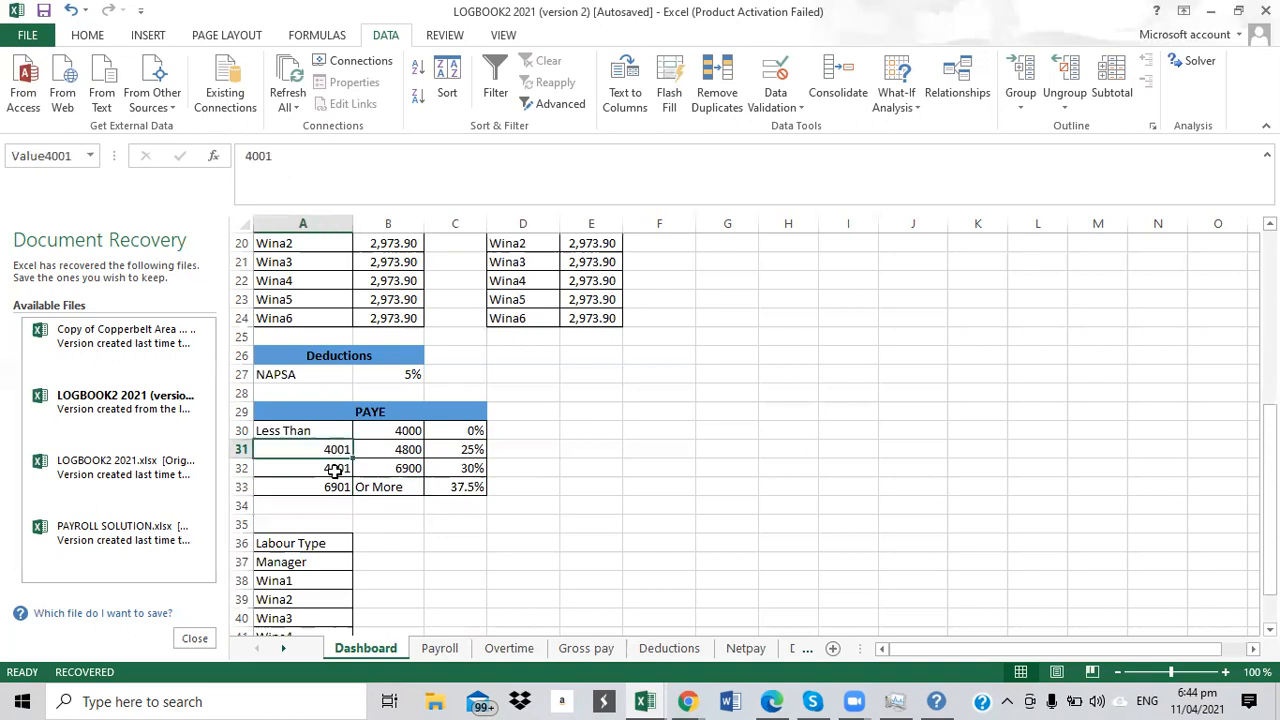
{"action": "left_click", "coordinate": [337, 463]}
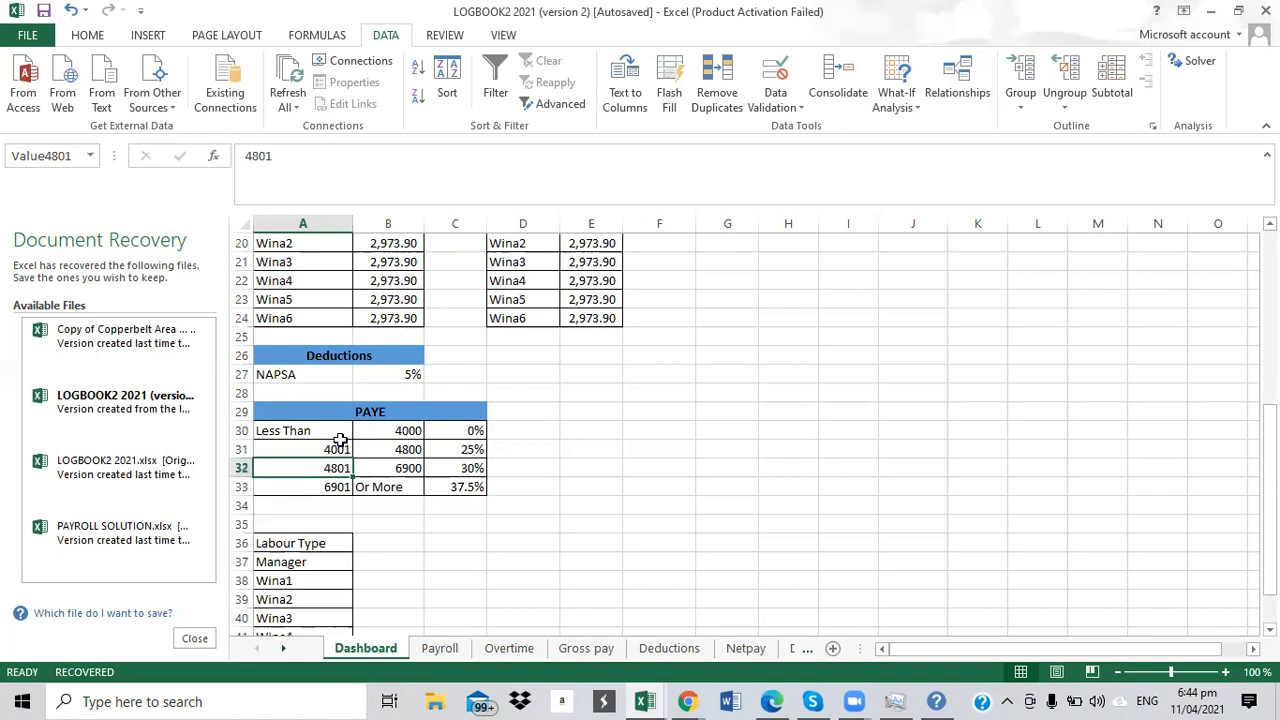
{"action": "left_click", "coordinate": [338, 448]}
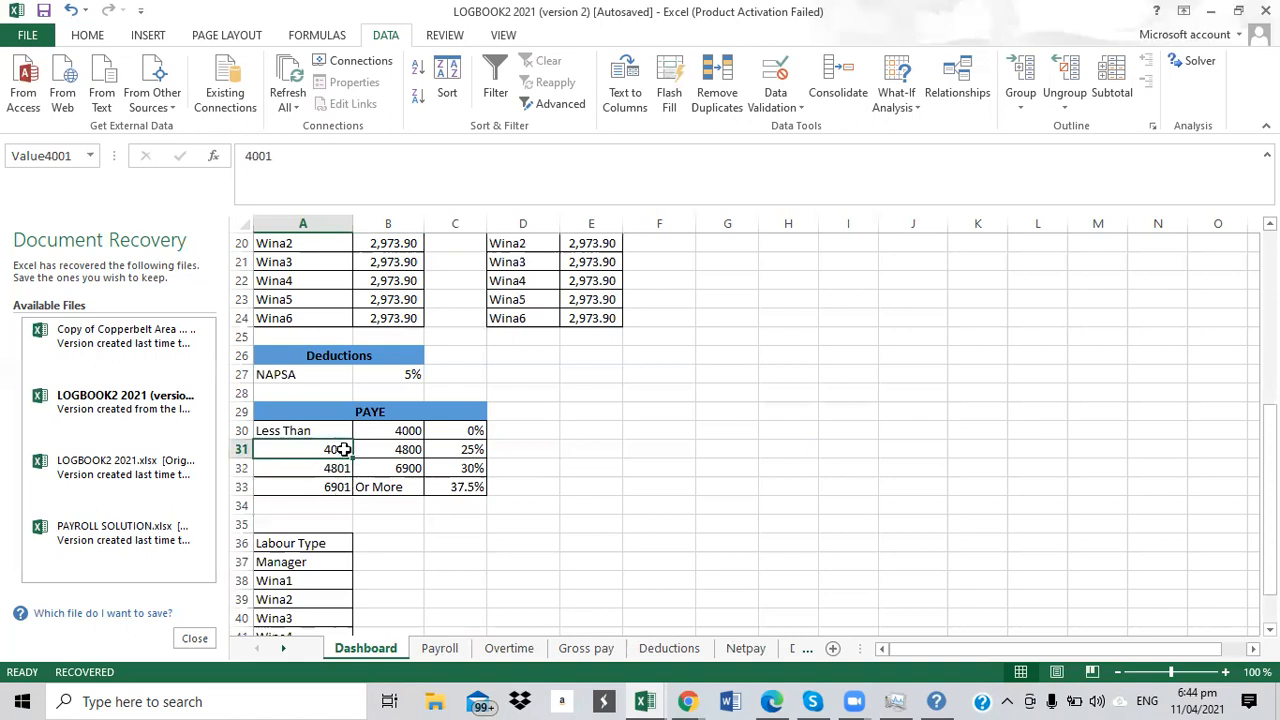
Go through the lower income limits of the PAYE bands and check the rate of the lowest band.
{"action": "key", "text": "Down"}
{"action": "key", "text": "Down"}
{"action": "key", "text": "Down"}
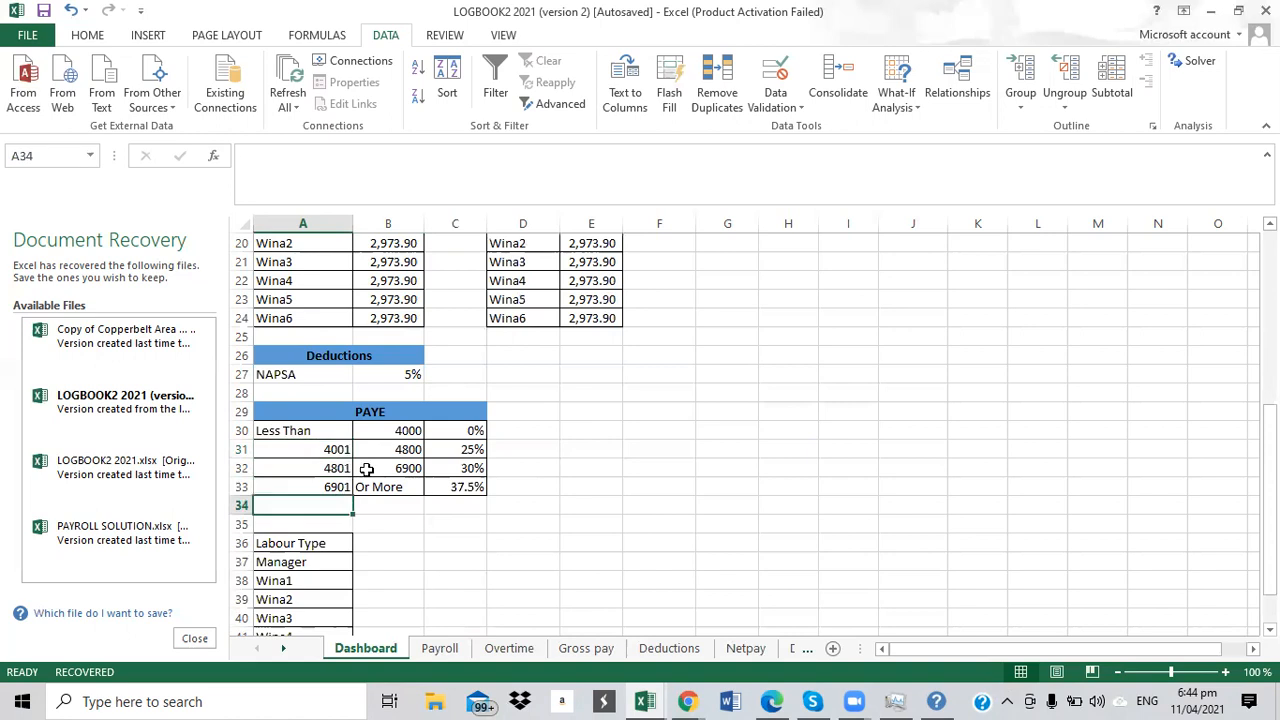
{"action": "key", "text": "Up"}
{"action": "key", "text": "Up"}
{"action": "key", "text": "Up"}
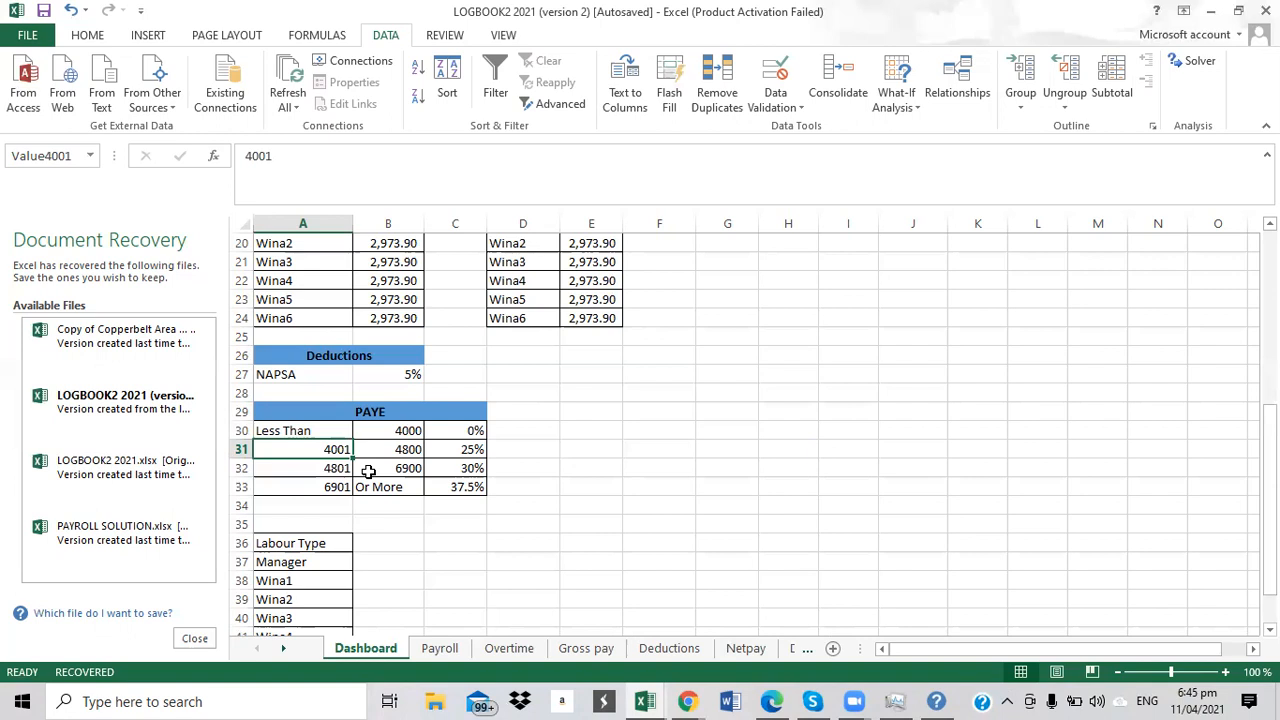
{"action": "left_click", "coordinate": [458, 432]}
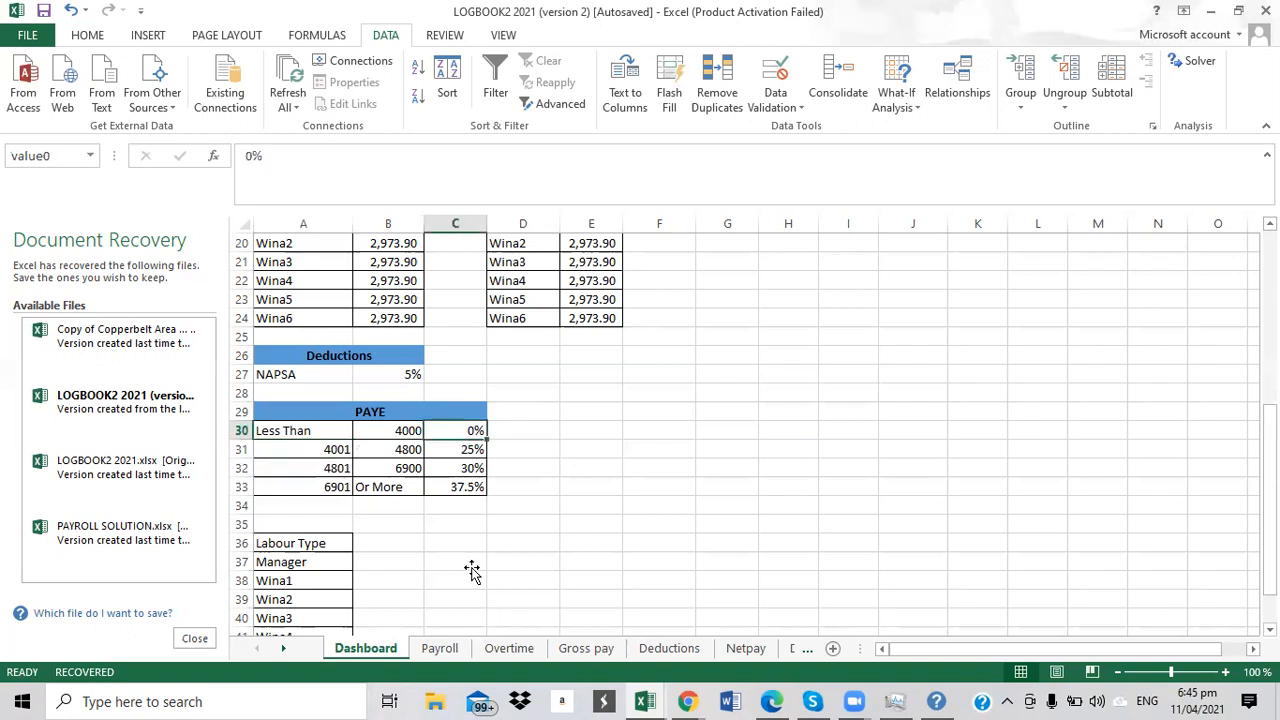
{"action": "left_click", "coordinate": [472, 568]}
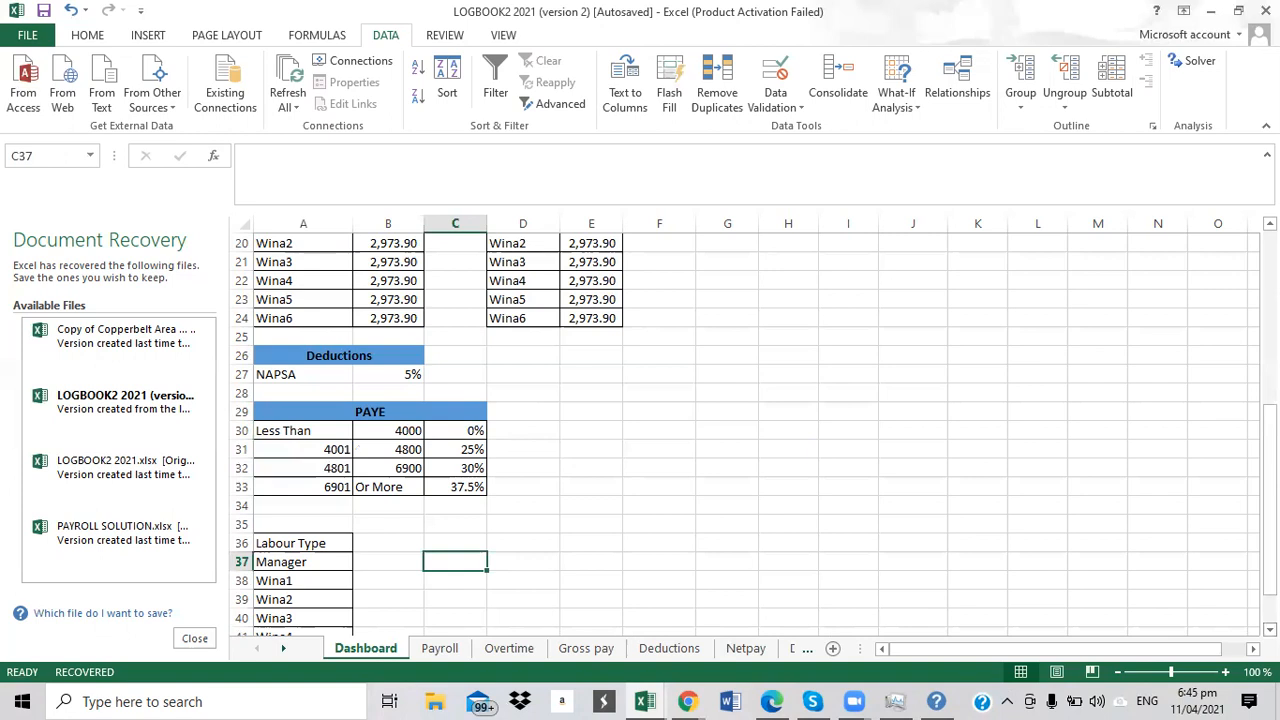
Examine the Labour Type list, going through the manager and Wina booth entries one by one.
{"action": "scroll", "coordinate": [230, 576], "scroll_direction": "down", "scroll_amount": 2}
{"action": "scroll", "coordinate": [285, 480], "scroll_direction": "down", "scroll_amount": 1}
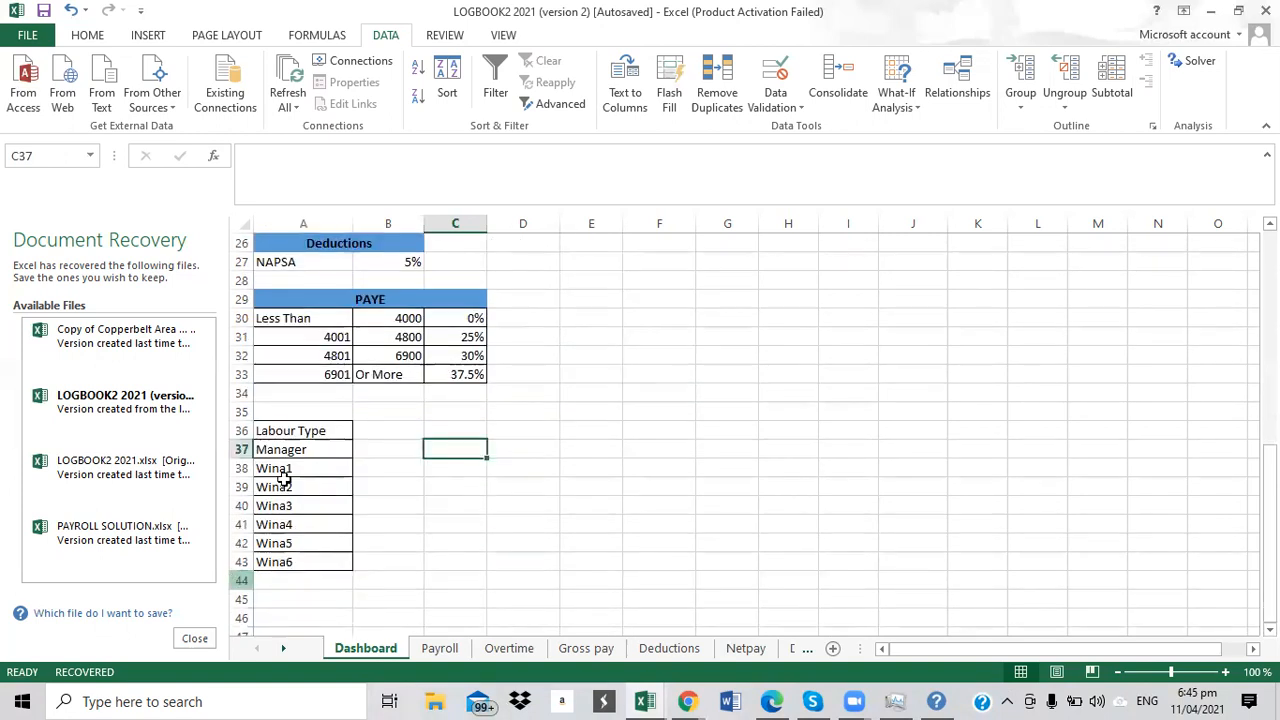
{"action": "left_click", "coordinate": [303, 482]}
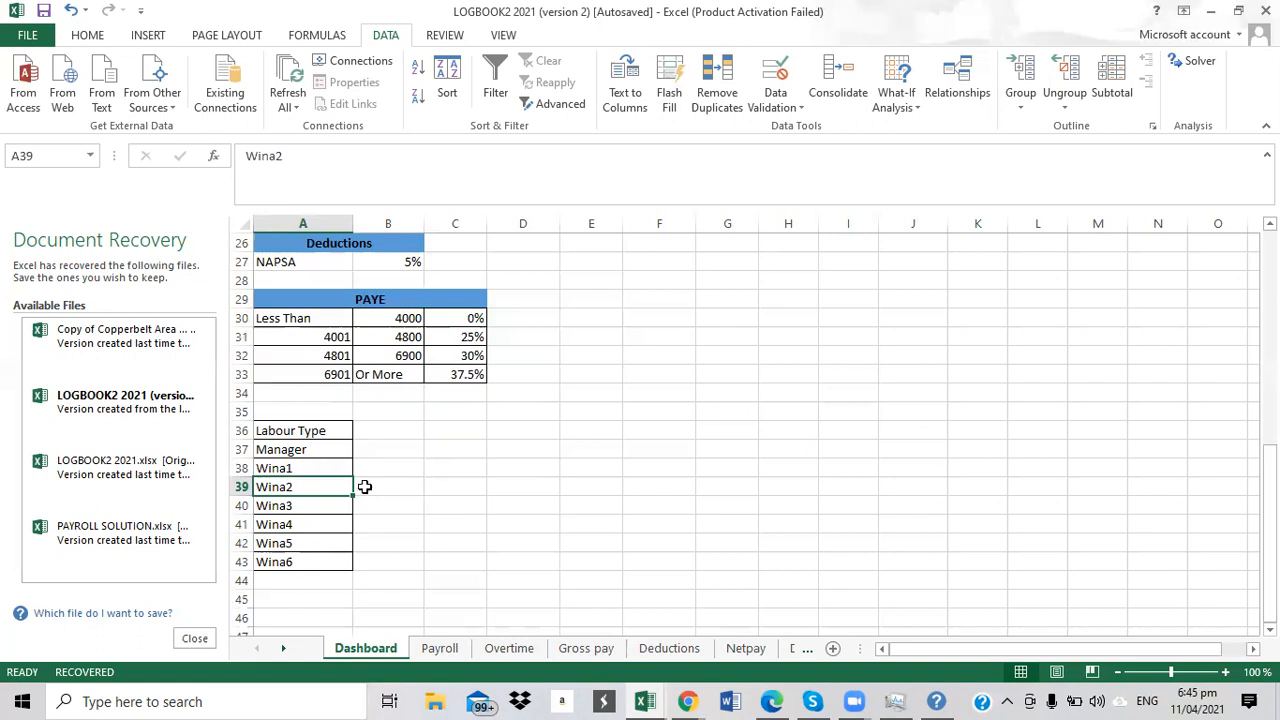
{"action": "left_click", "coordinate": [293, 438]}
{"action": "left_click", "coordinate": [297, 464]}
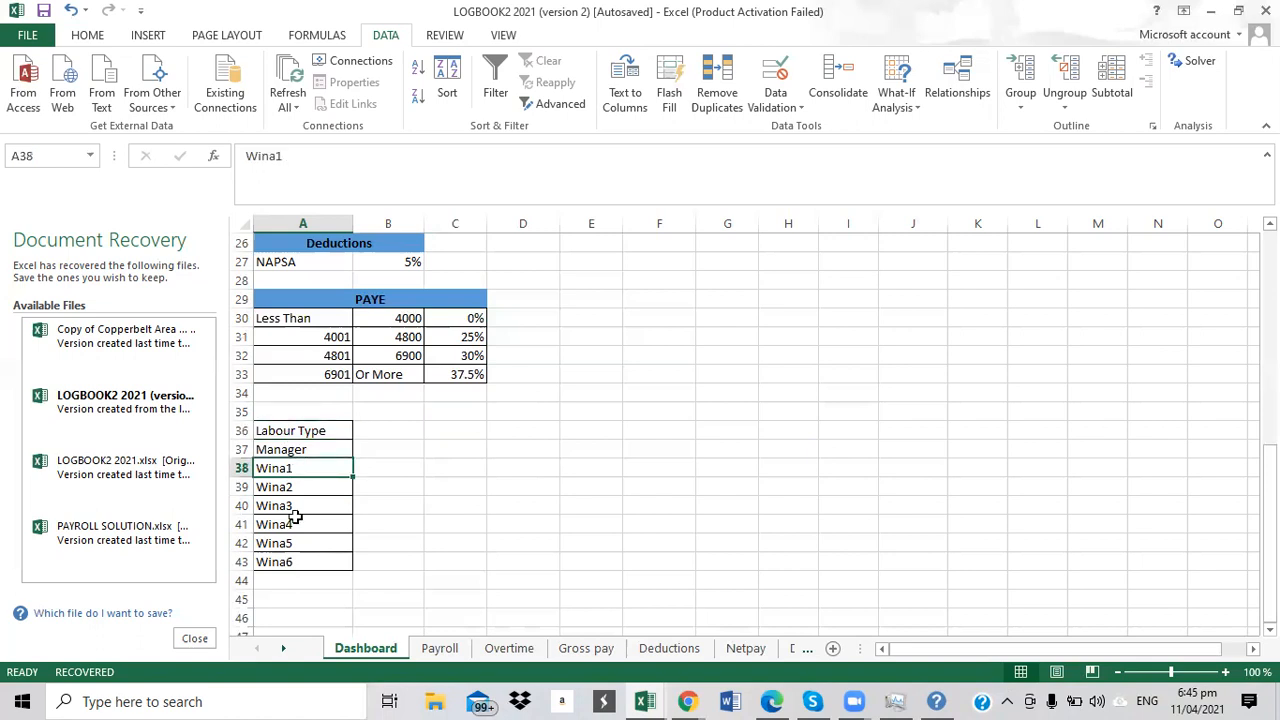
{"action": "left_click", "coordinate": [300, 450]}
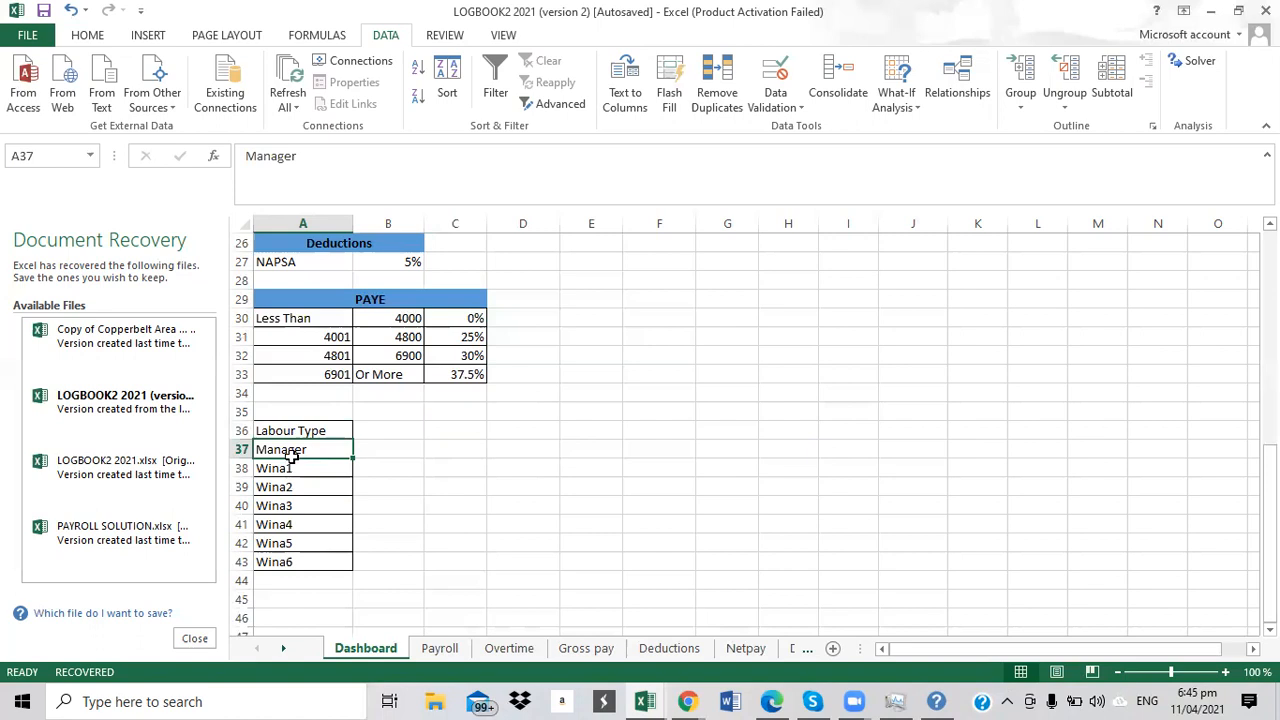
{"action": "key", "text": "Down"}
{"action": "key", "text": "Down"}
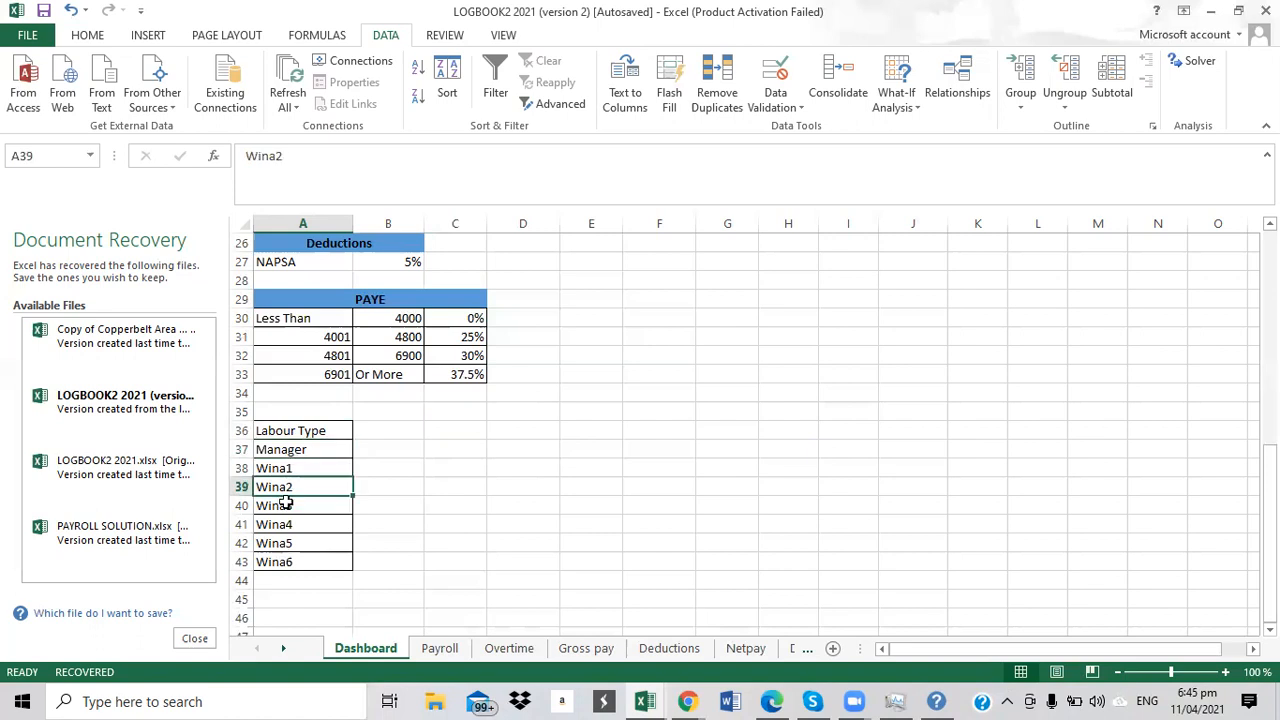
{"action": "key", "text": "Down"}
{"action": "key", "text": "Down"}
{"action": "key", "text": "Down"}
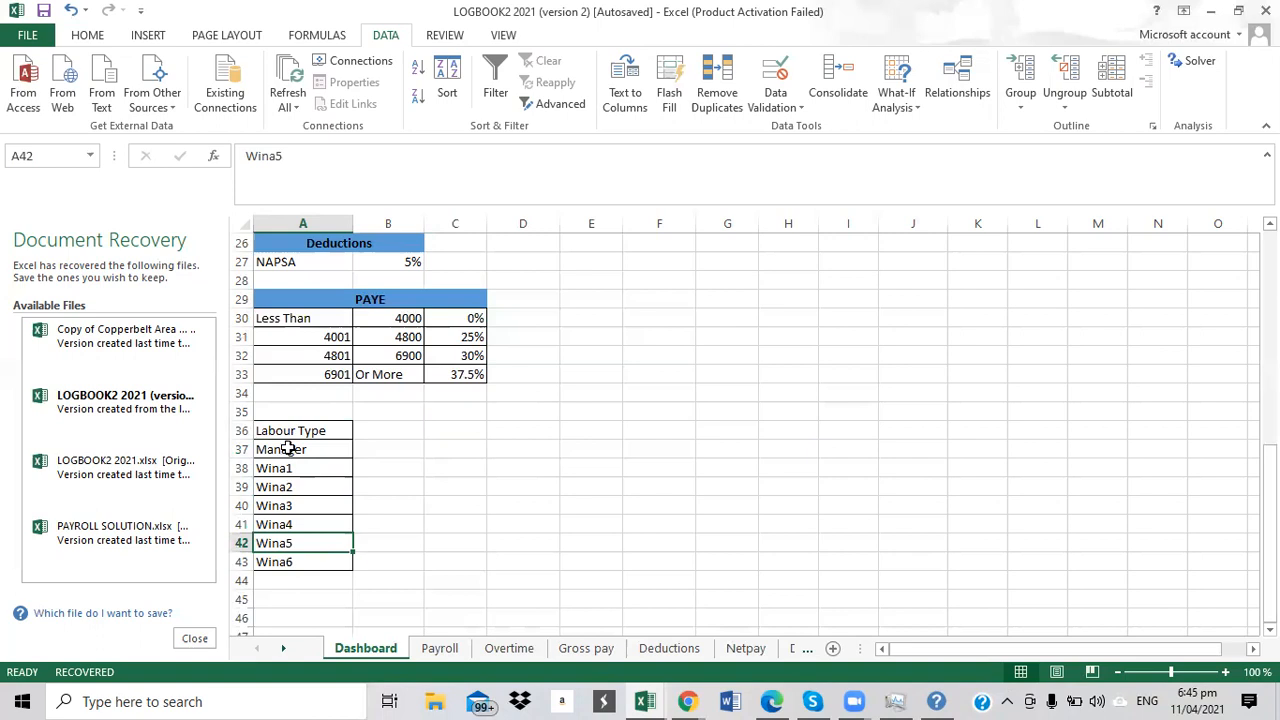
Highlight the labour types in A37:A43 to check the named range covering them, then clear the selection.
{"action": "left_click", "coordinate": [288, 449]}
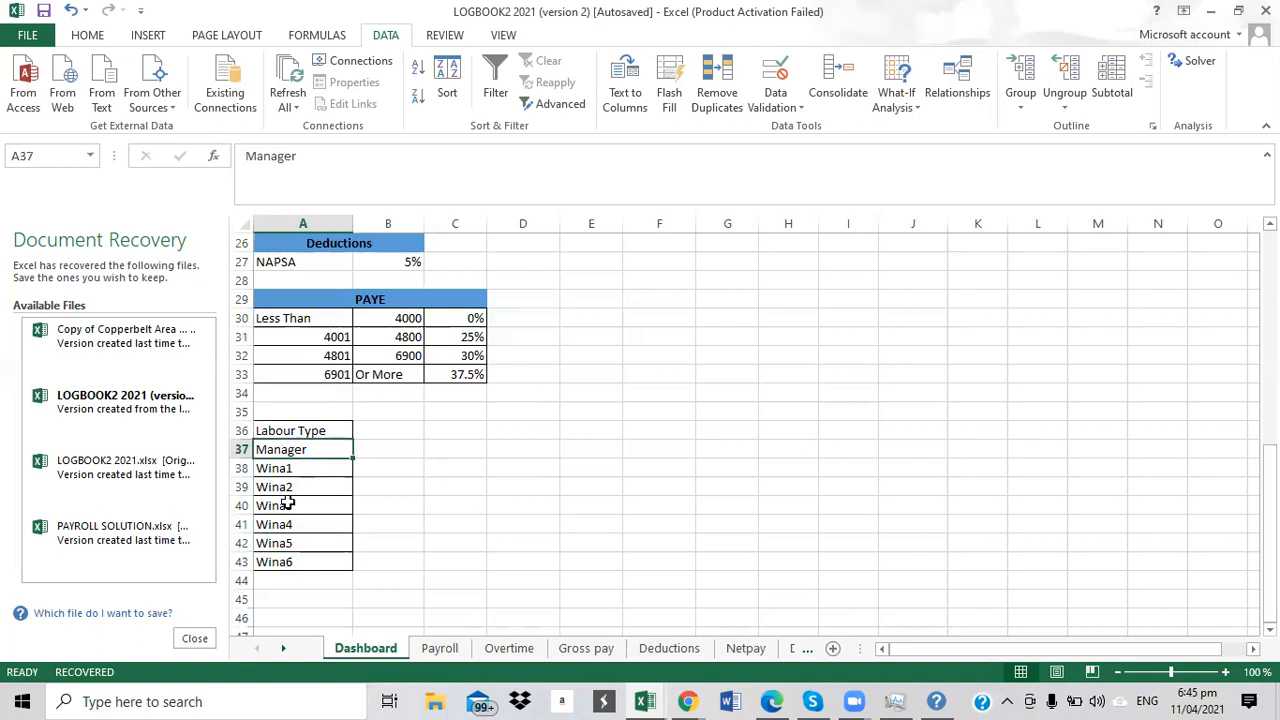
{"action": "left_click_drag", "start_coordinate": [288, 505], "coordinate": [283, 560]}
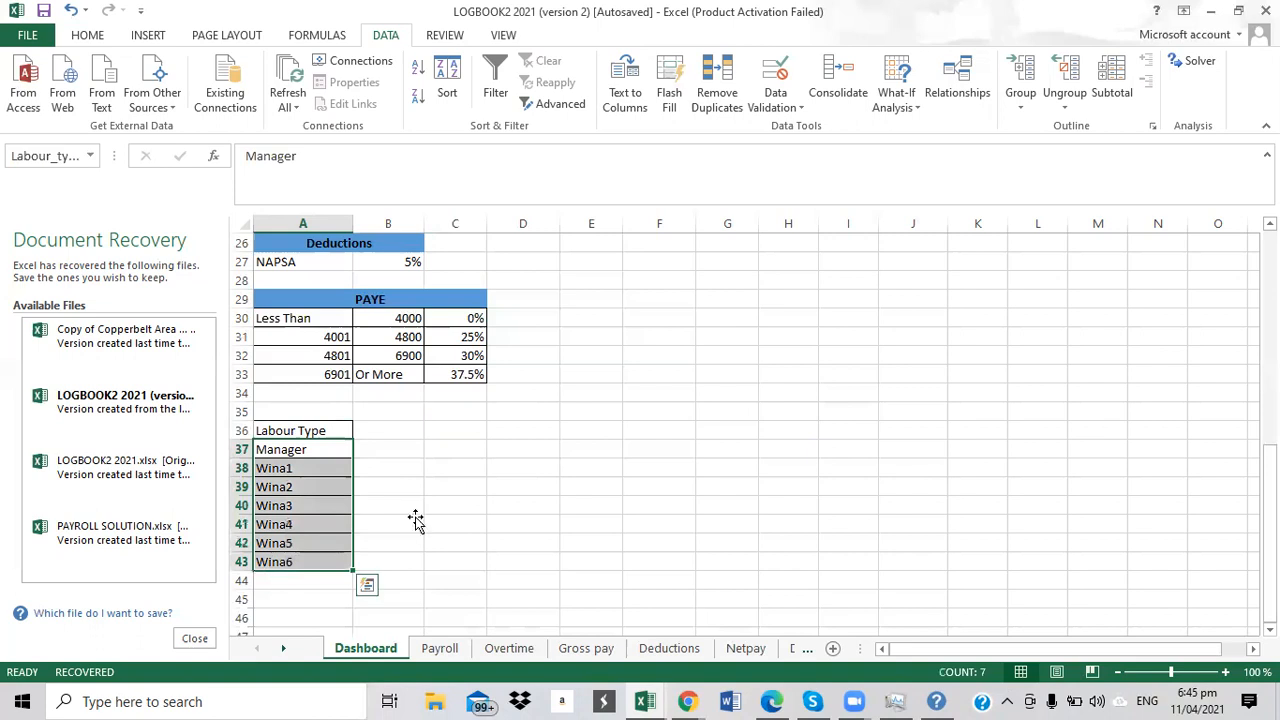
{"action": "left_click", "coordinate": [416, 519]}
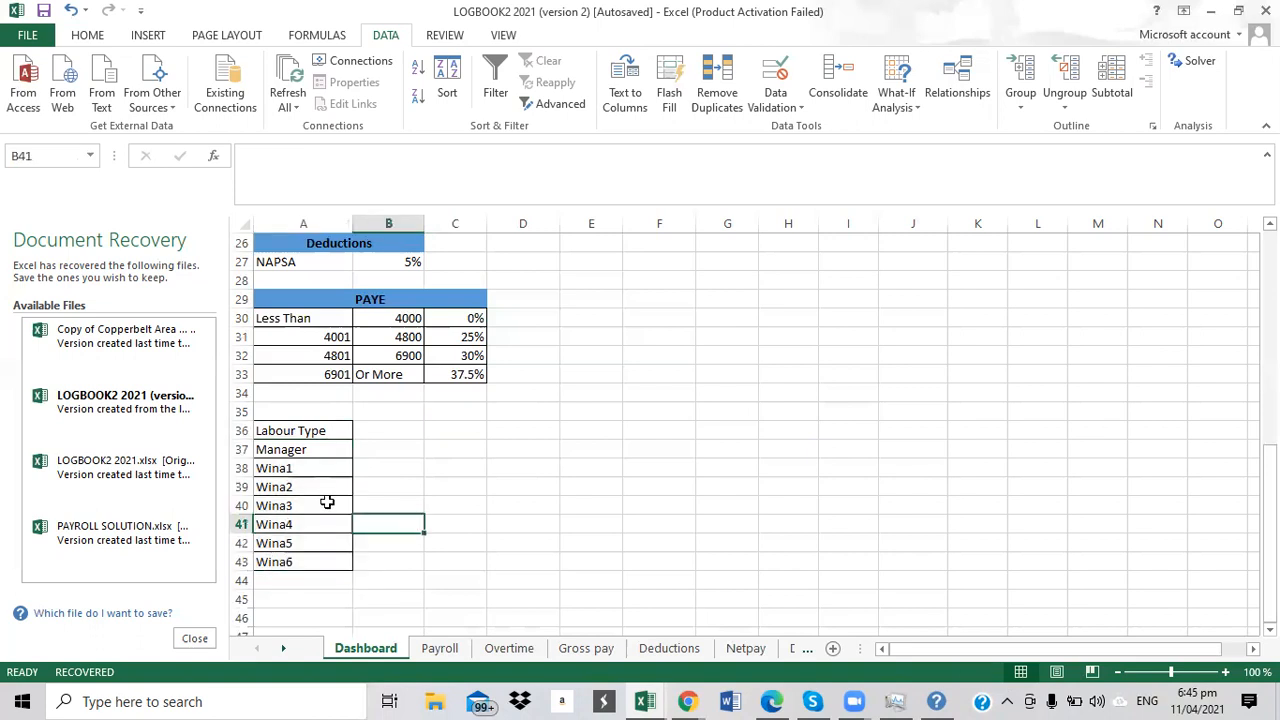
Show the Define Name settings for A37:A43 and for A36:A43 including the Labour Type header, cancelling both without defining a name.
{"action": "left_click_drag", "start_coordinate": [300, 448], "coordinate": [297, 550]}
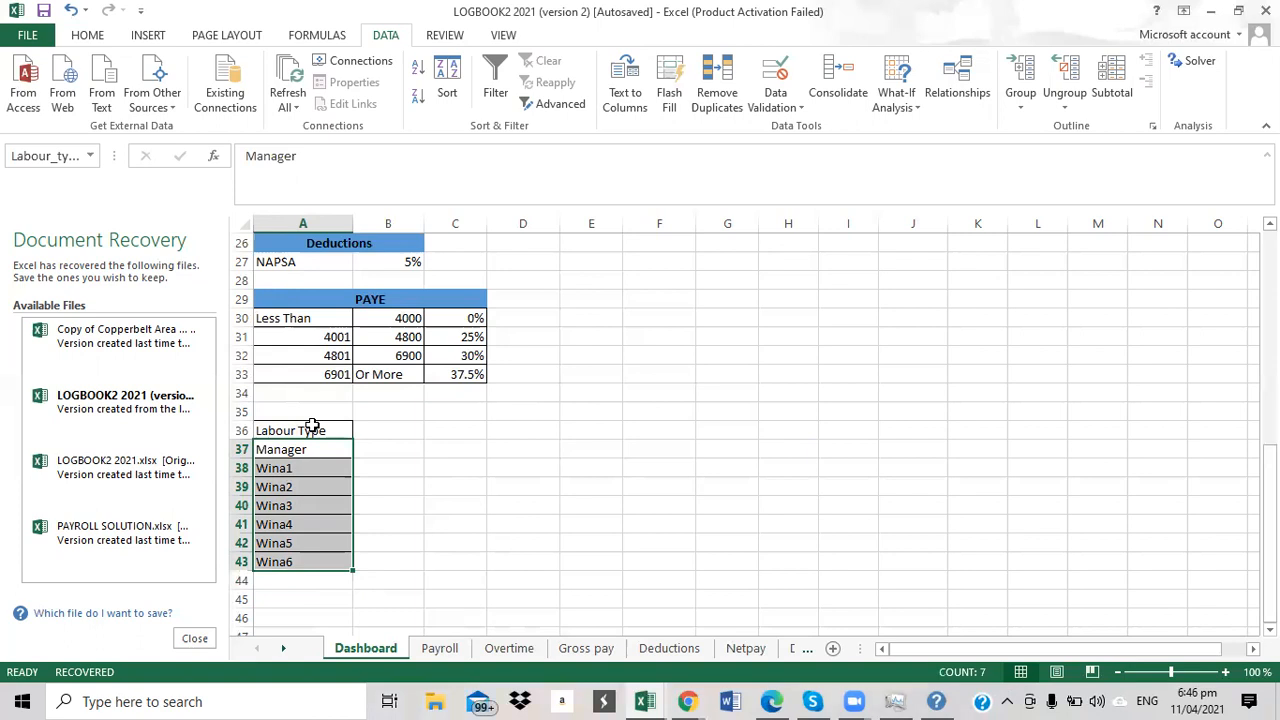
{"action": "left_click", "coordinate": [459, 482]}
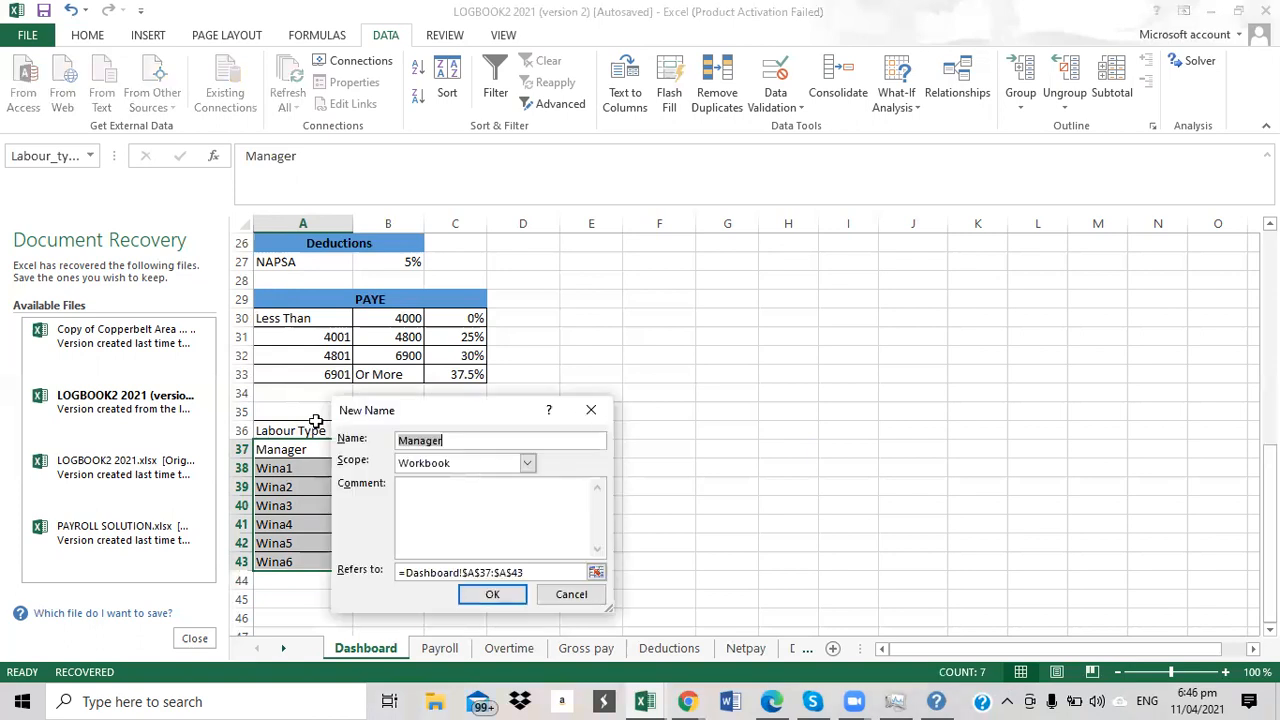
{"action": "left_click", "coordinate": [591, 410]}
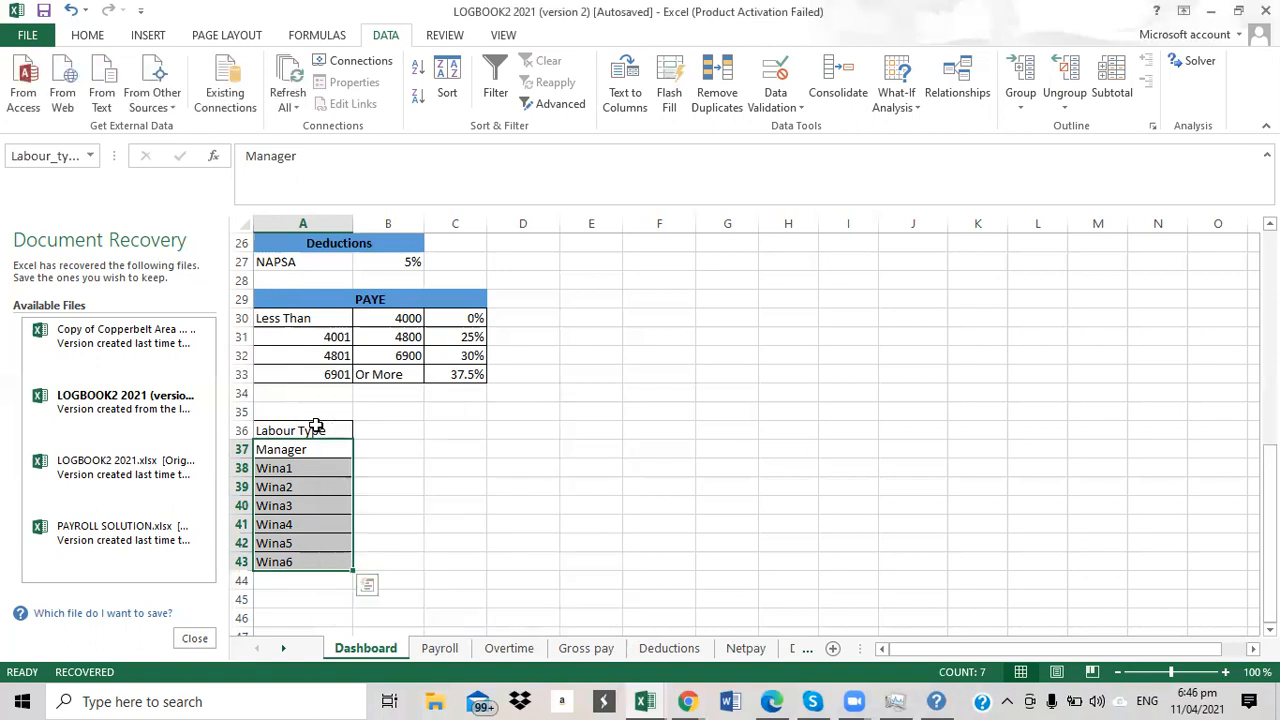
{"action": "left_click_drag", "start_coordinate": [316, 428], "coordinate": [310, 553]}
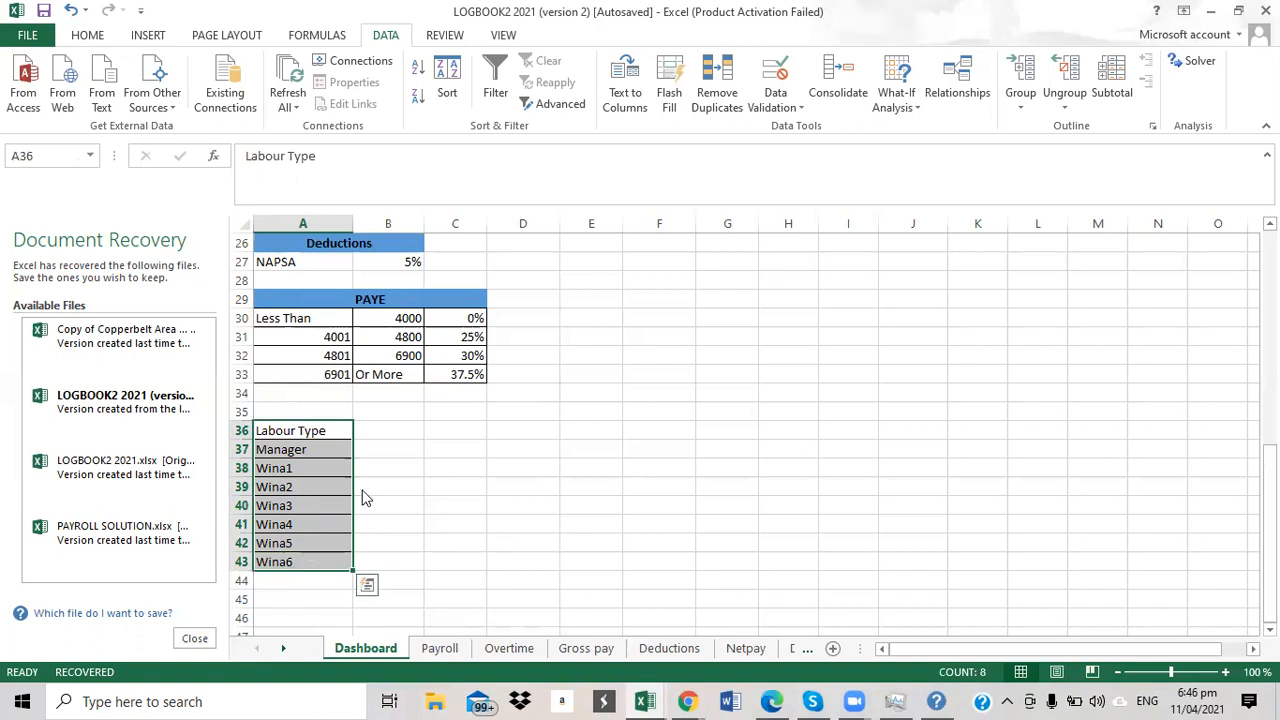
{"action": "right_click", "coordinate": [380, 488]}
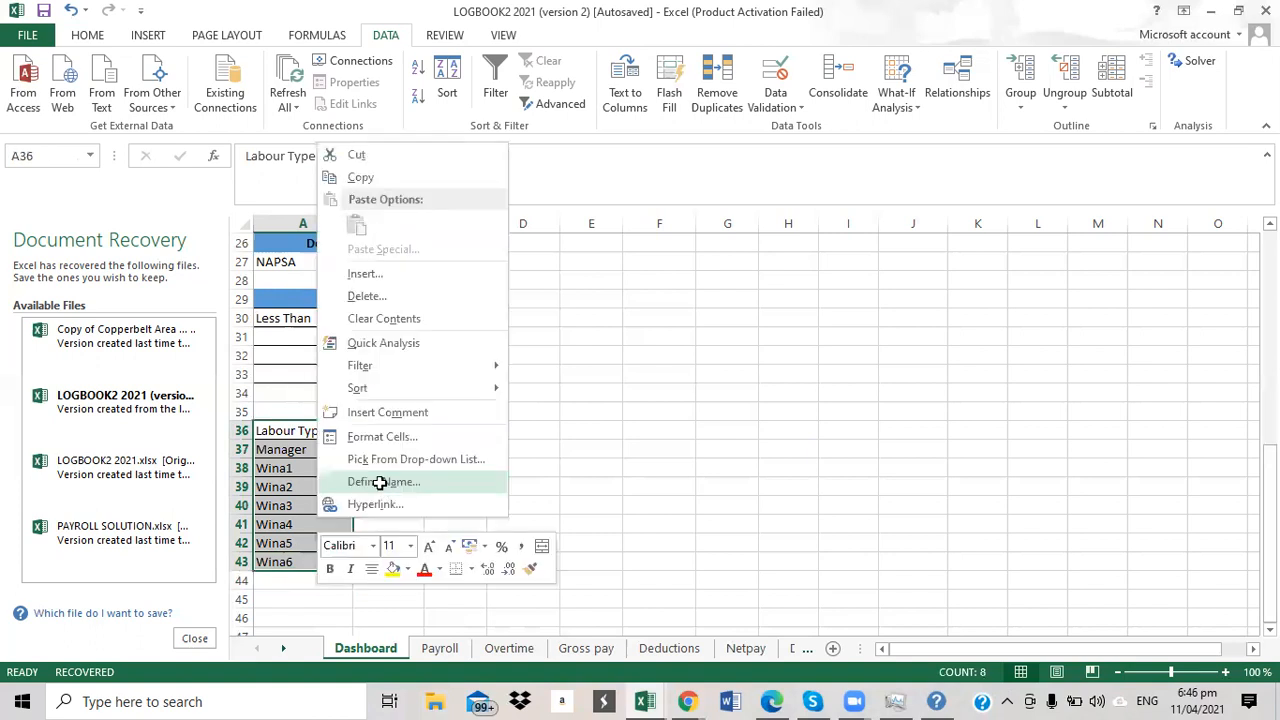
{"action": "left_click", "coordinate": [380, 482]}
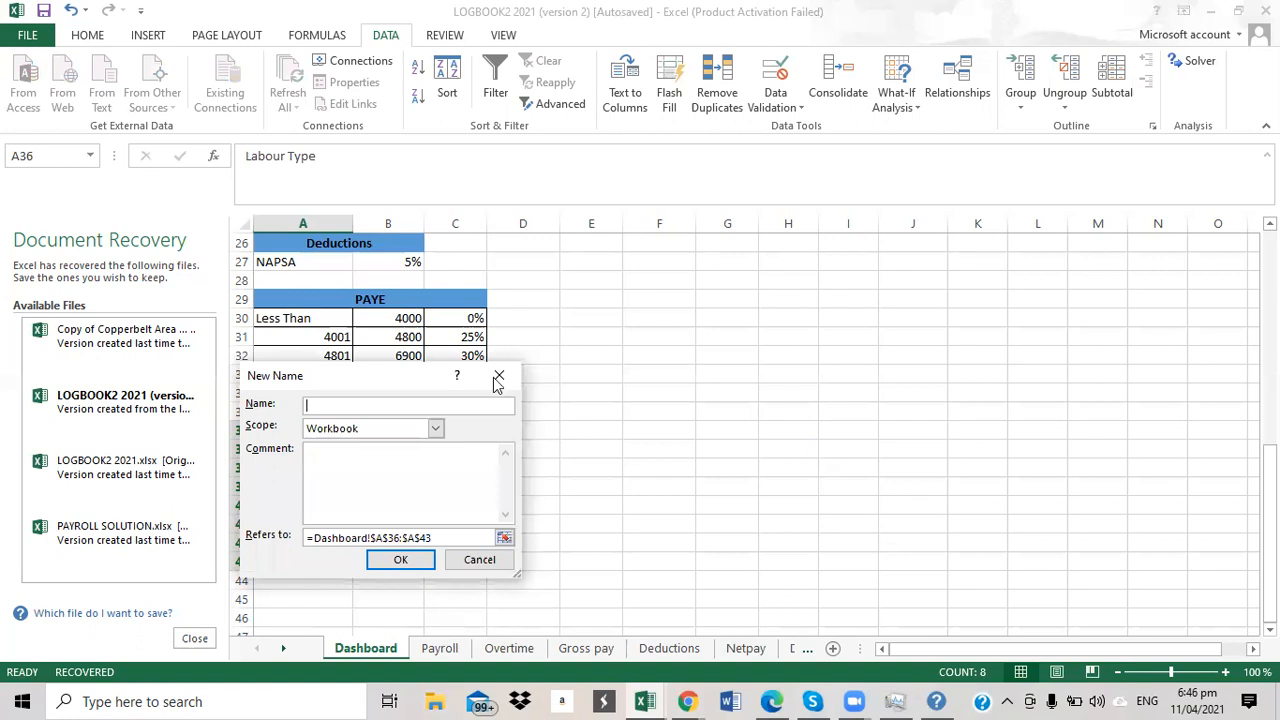
{"action": "key", "text": "Escape"}
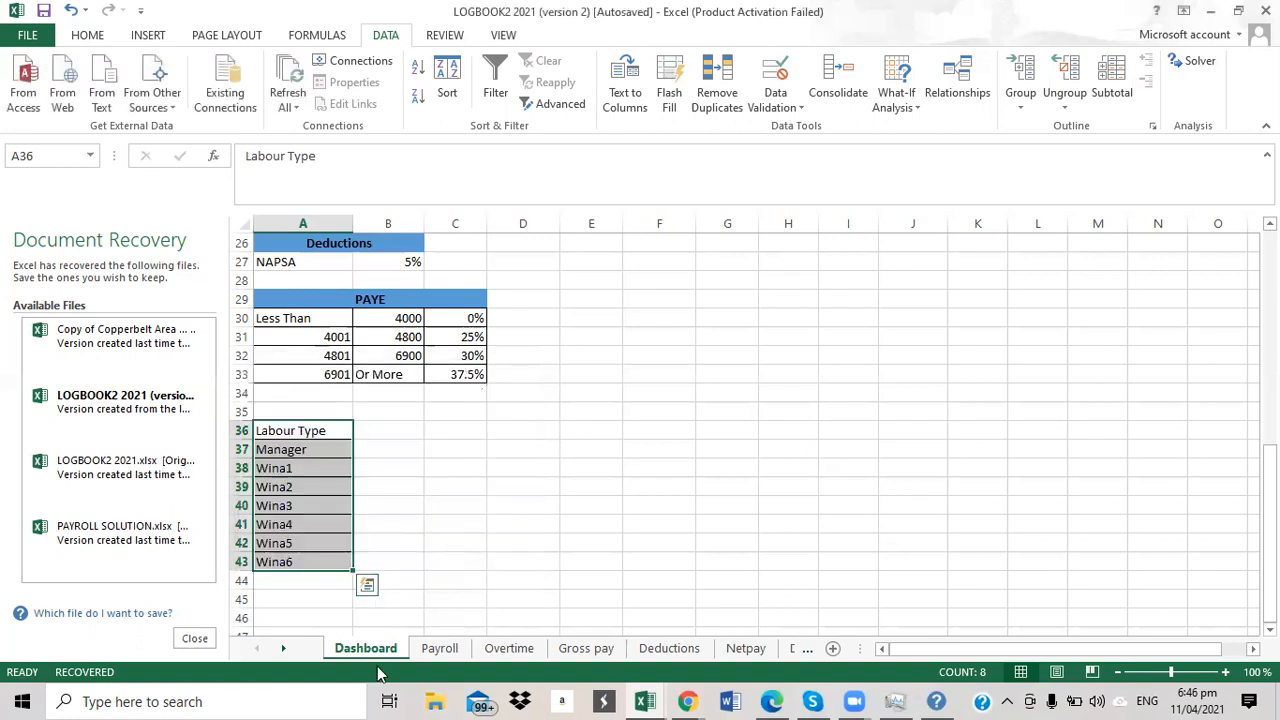
{"action": "left_click", "coordinate": [531, 464]}
Open the Payroll sheet and inspect the February table's Basic Pay and Employee Ref formulas and its First Name column.
{"action": "left_click", "coordinate": [441, 649]}
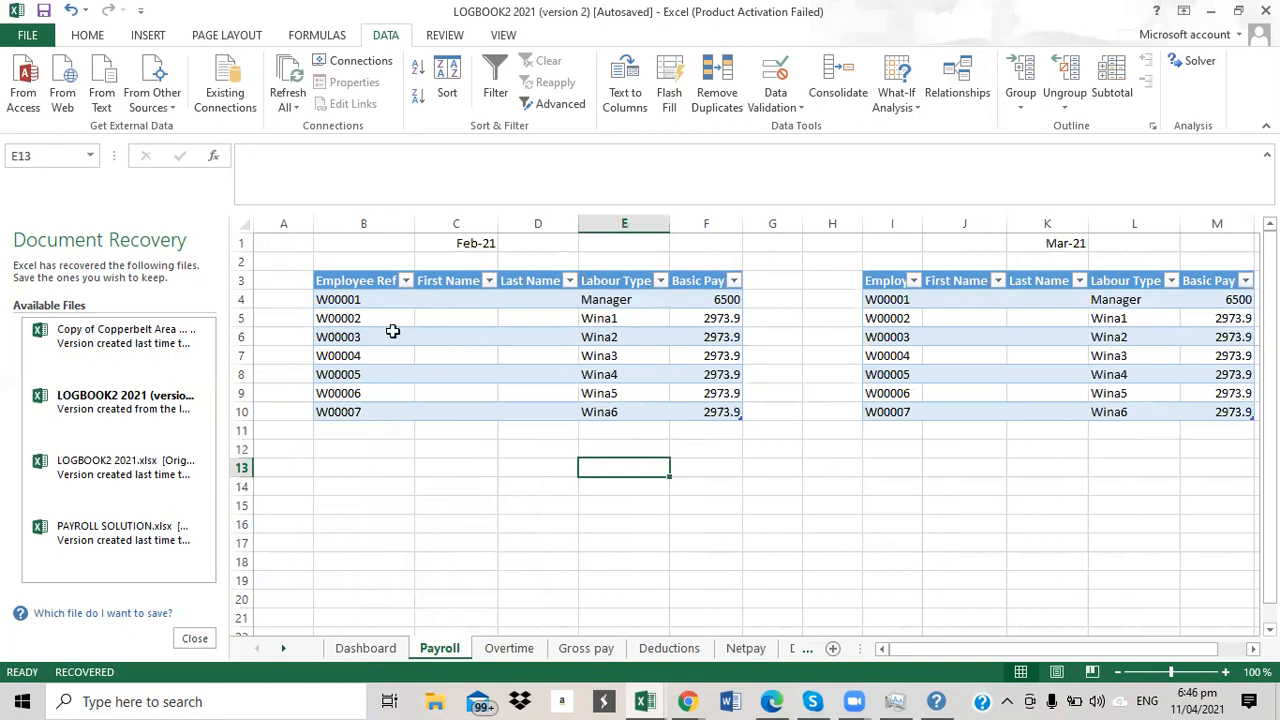
{"action": "left_click", "coordinate": [706, 318]}
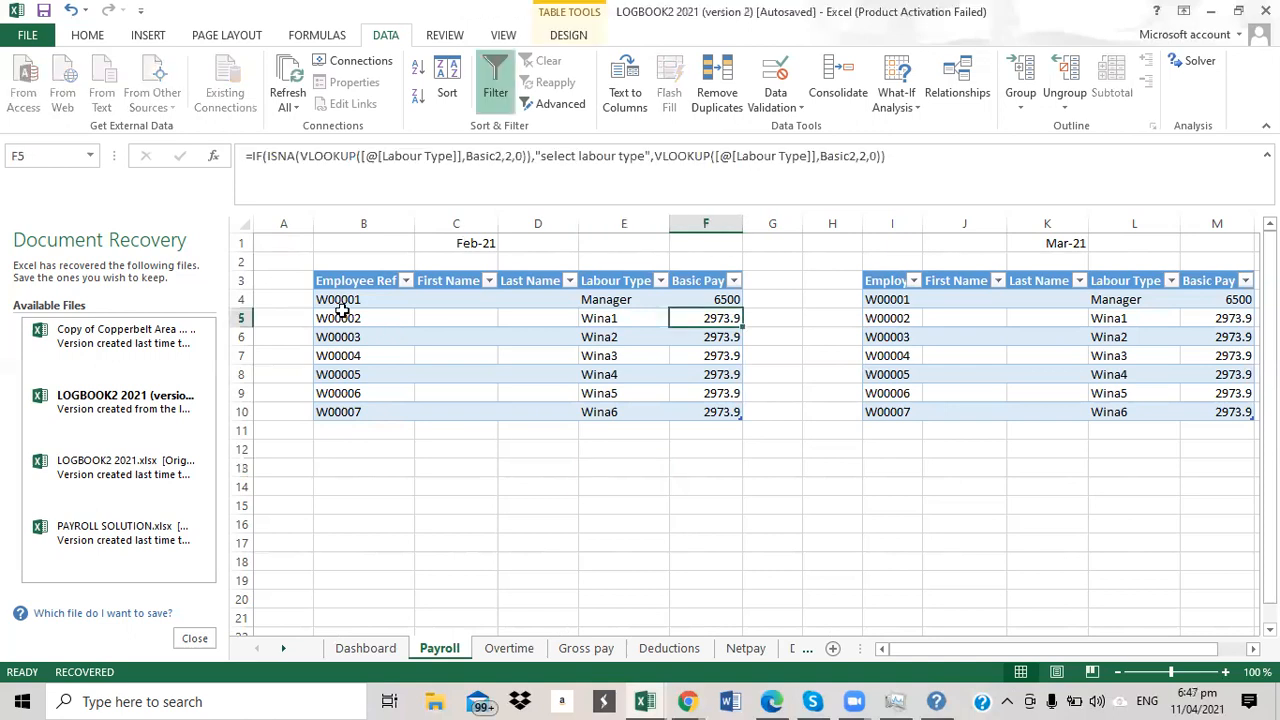
{"action": "left_click", "coordinate": [341, 316]}
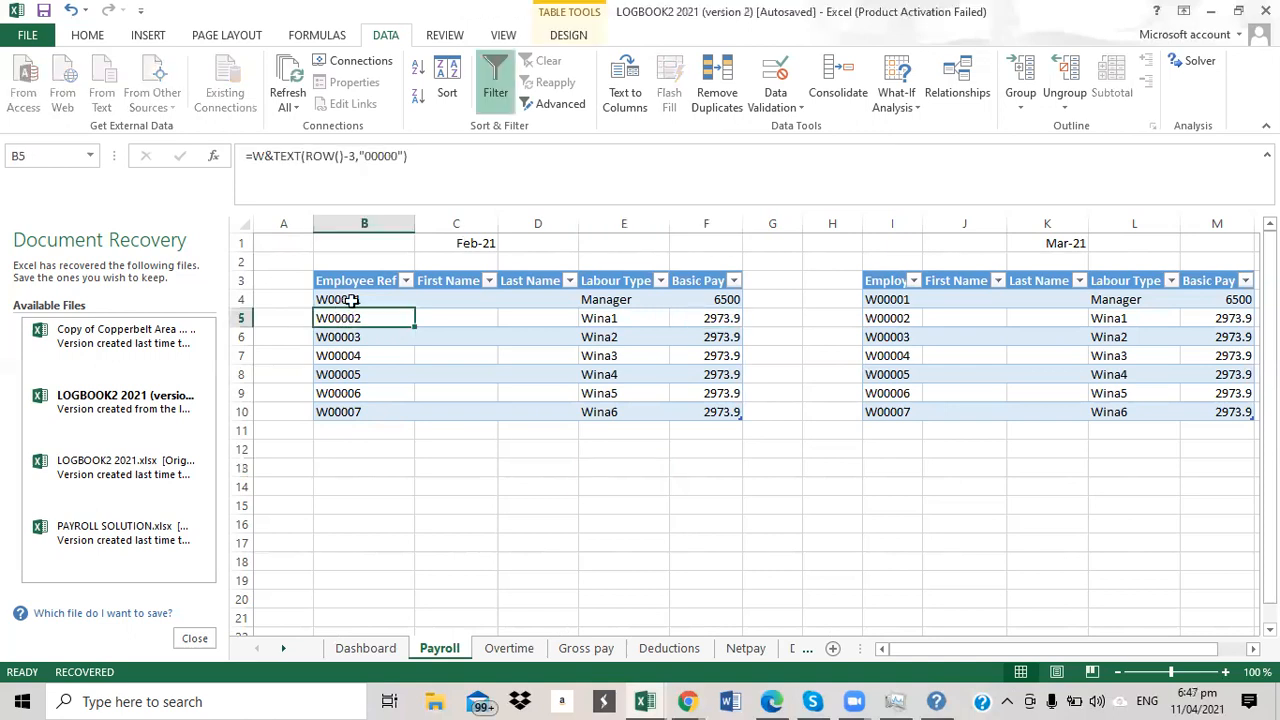
{"action": "left_click", "coordinate": [351, 300]}
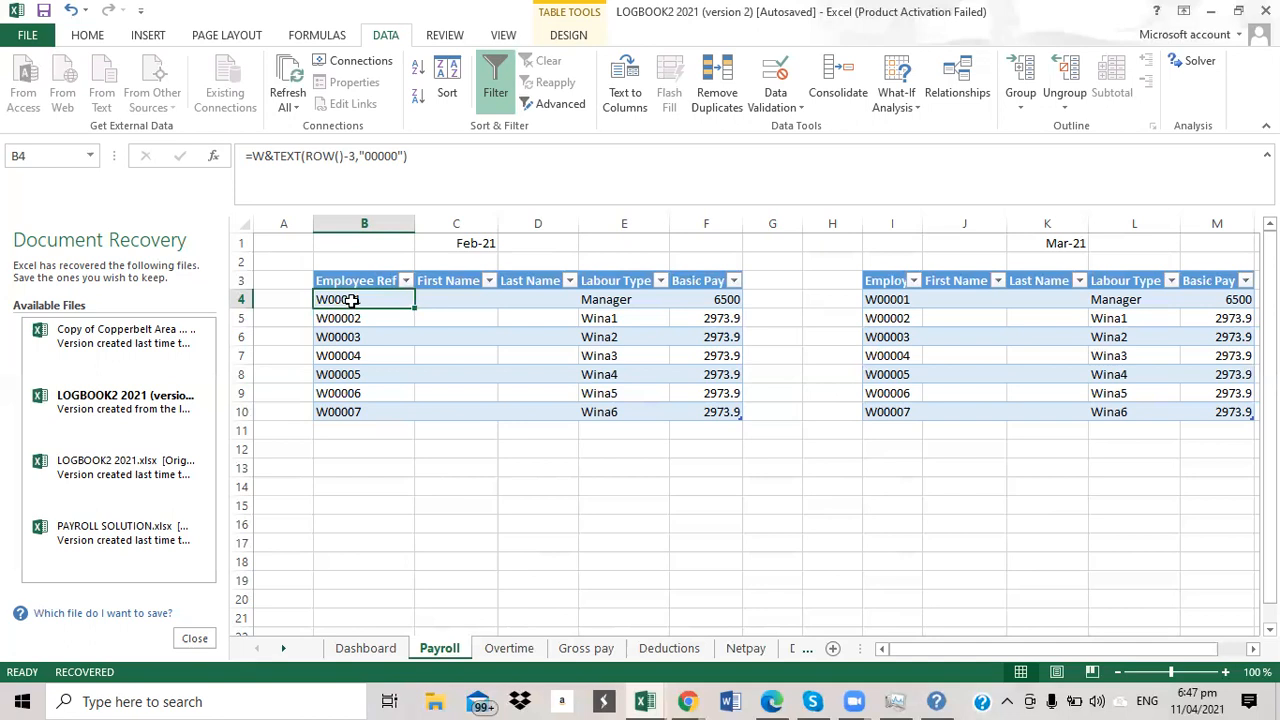
{"action": "left_click", "coordinate": [370, 413]}
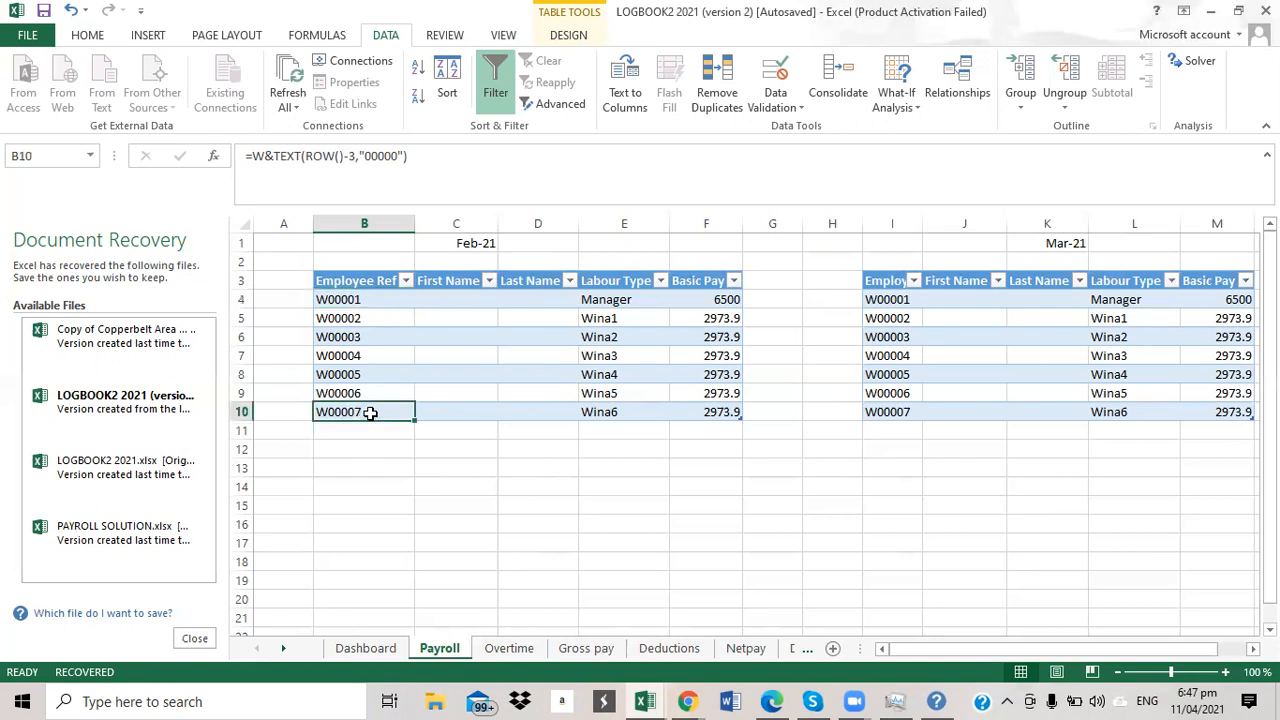
{"action": "left_click", "coordinate": [455, 393]}
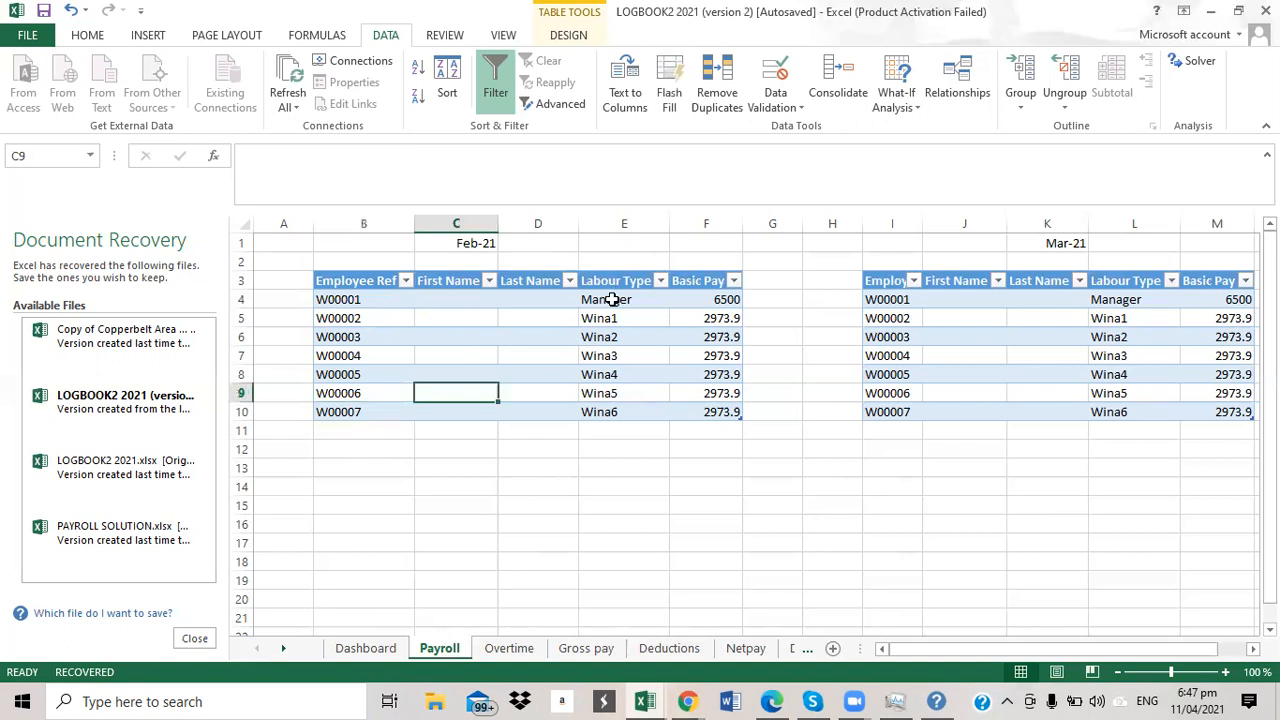
Inspect the data validation on the manager's Labour Type cell E4 and view its list of selectable labour types.
{"action": "left_click", "coordinate": [612, 299]}
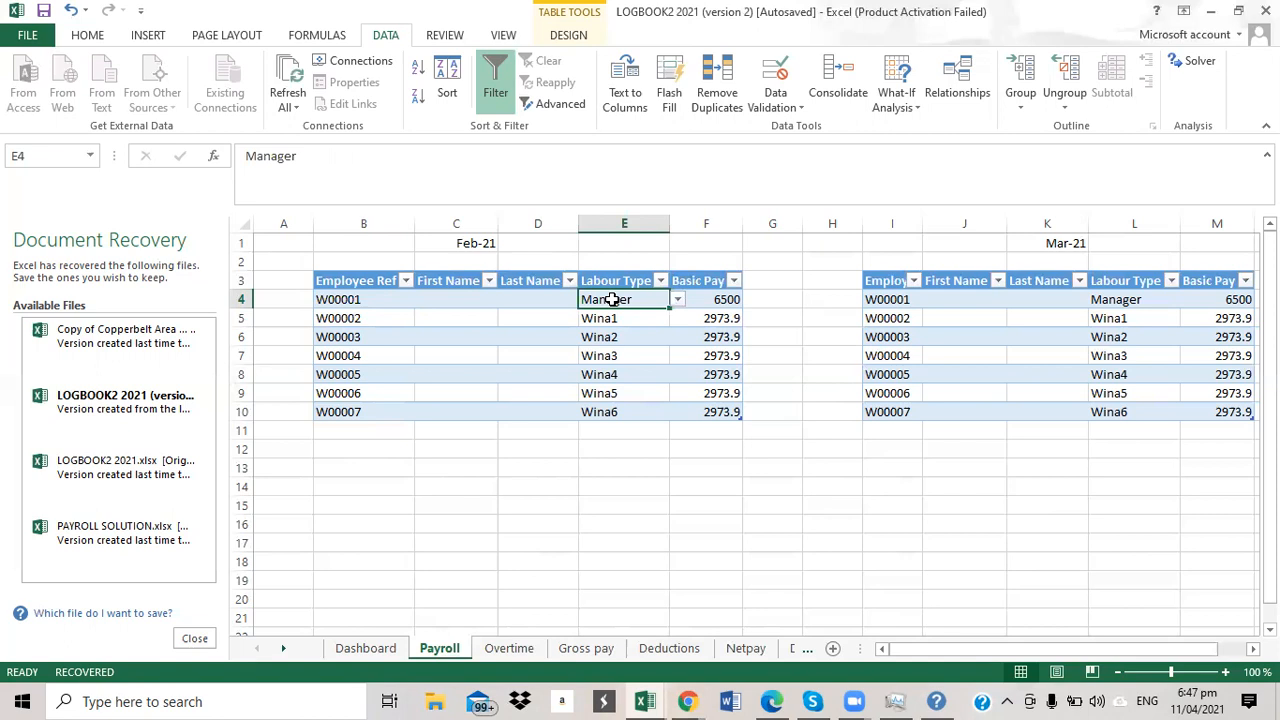
{"action": "left_click", "coordinate": [785, 106]}
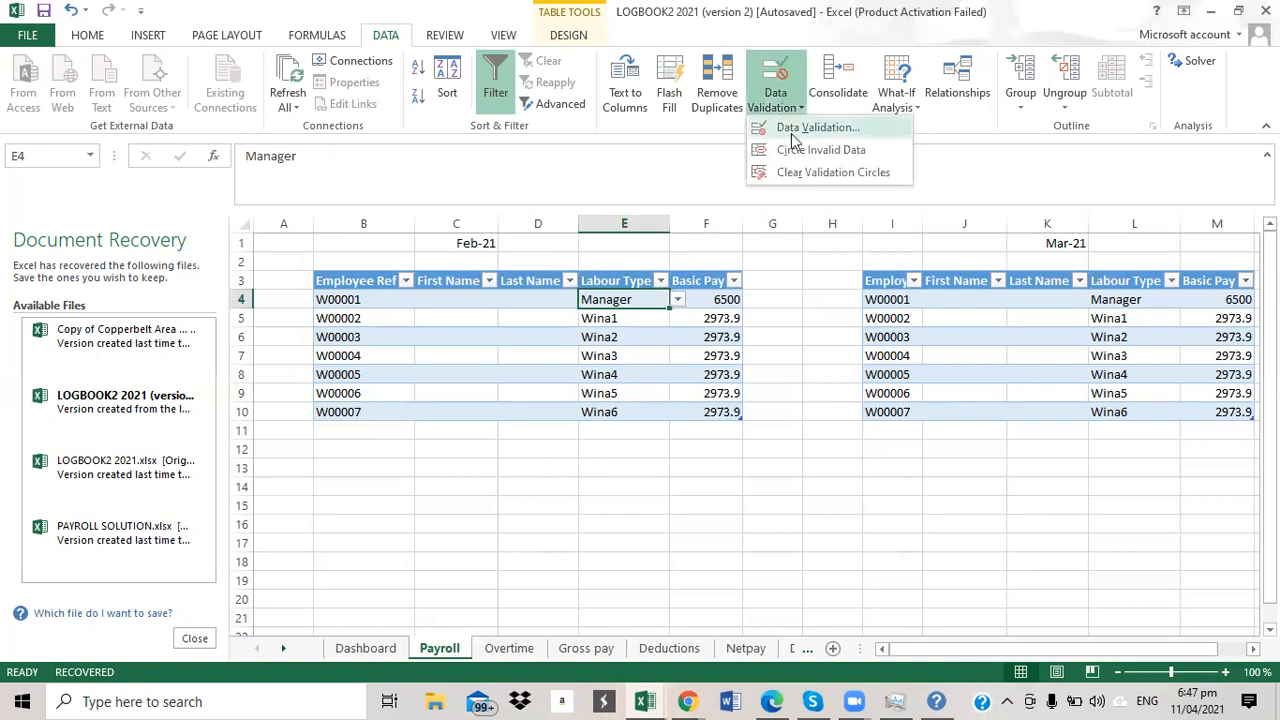
{"action": "left_click", "coordinate": [791, 134]}
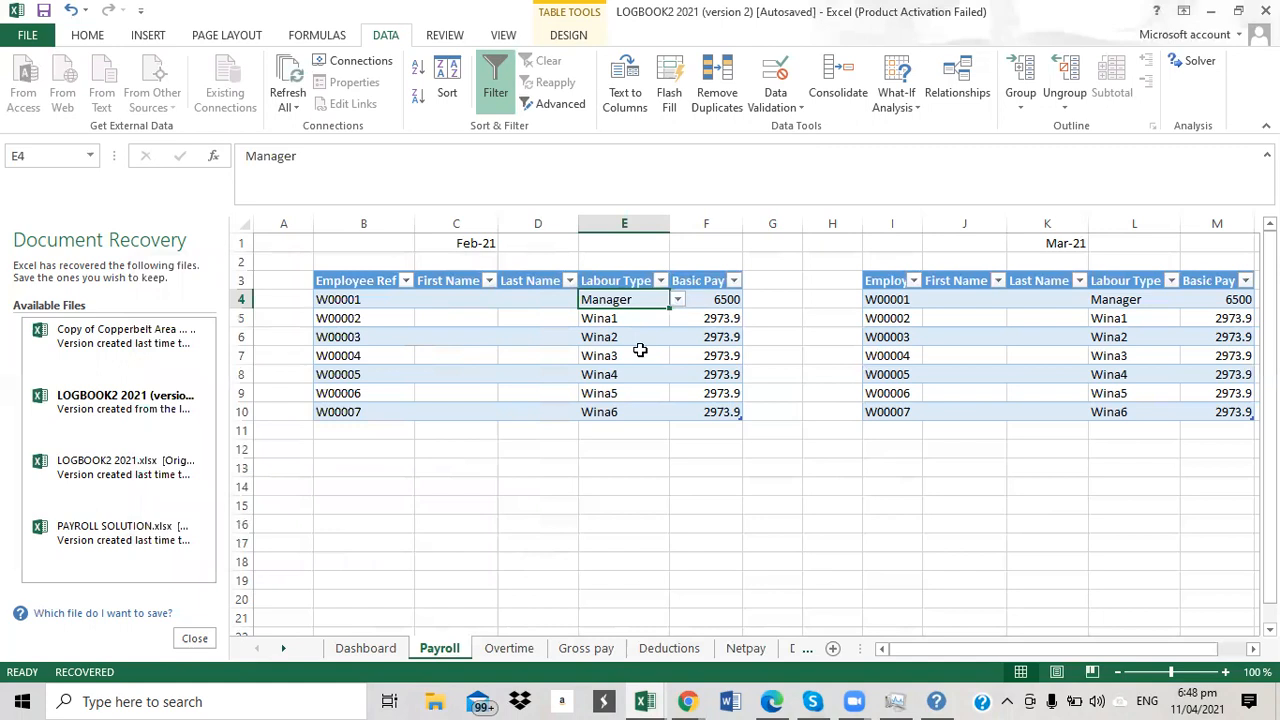
{"action": "left_click", "coordinate": [677, 300]}
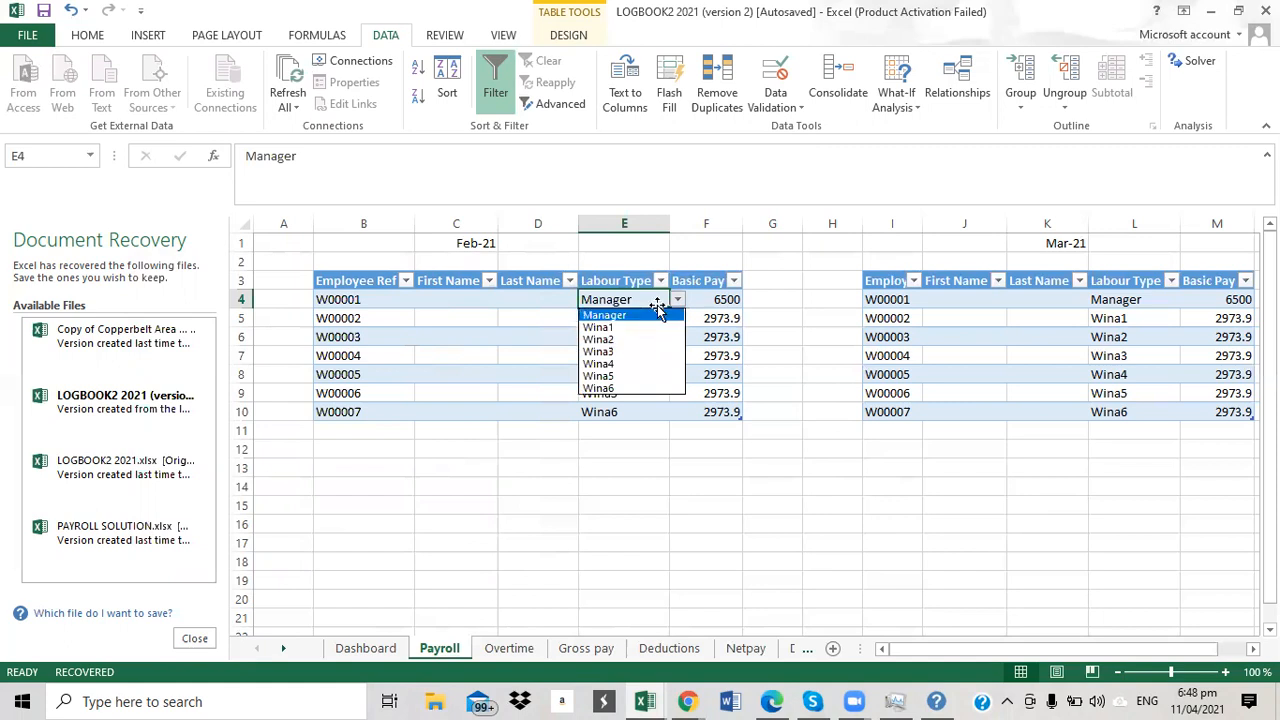
{"action": "left_click", "coordinate": [656, 313]}
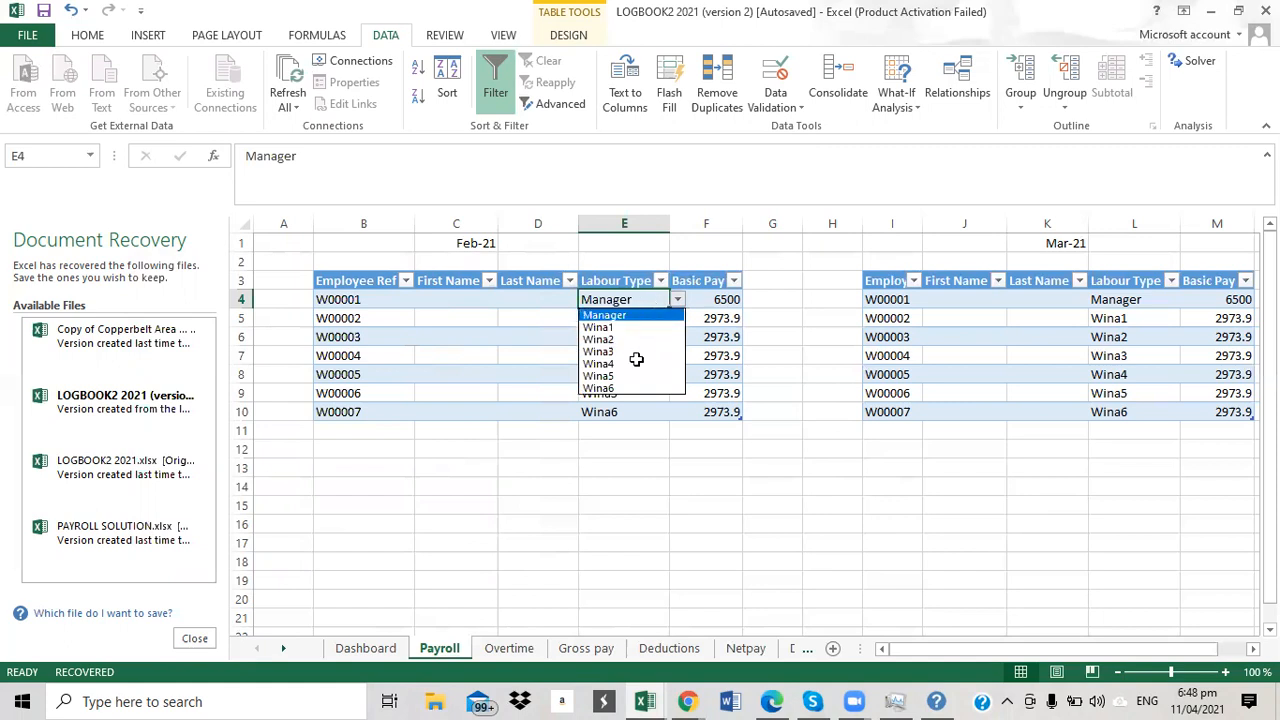
Check the Wina labour types in the February payroll table and examine the Basic Pay formulas for Wina1 and the manager.
{"action": "left_click", "coordinate": [631, 412]}
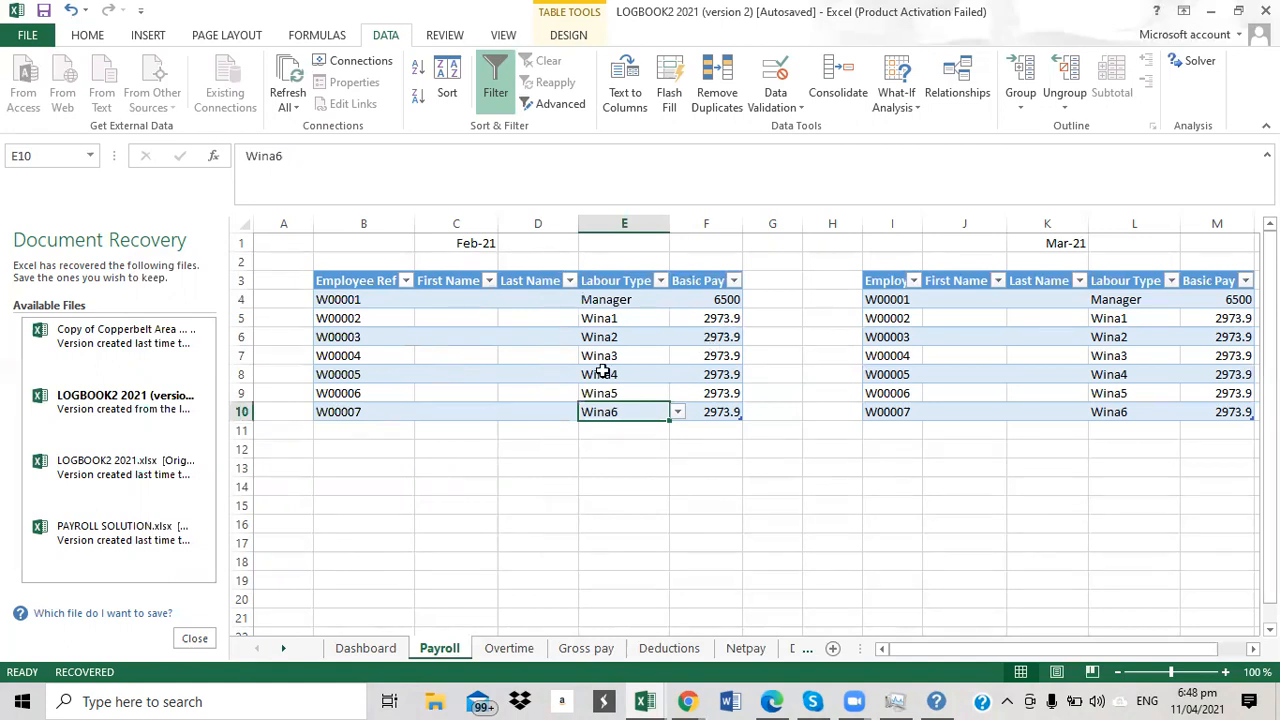
{"action": "key", "text": "Up"}
{"action": "key", "text": "Up"}
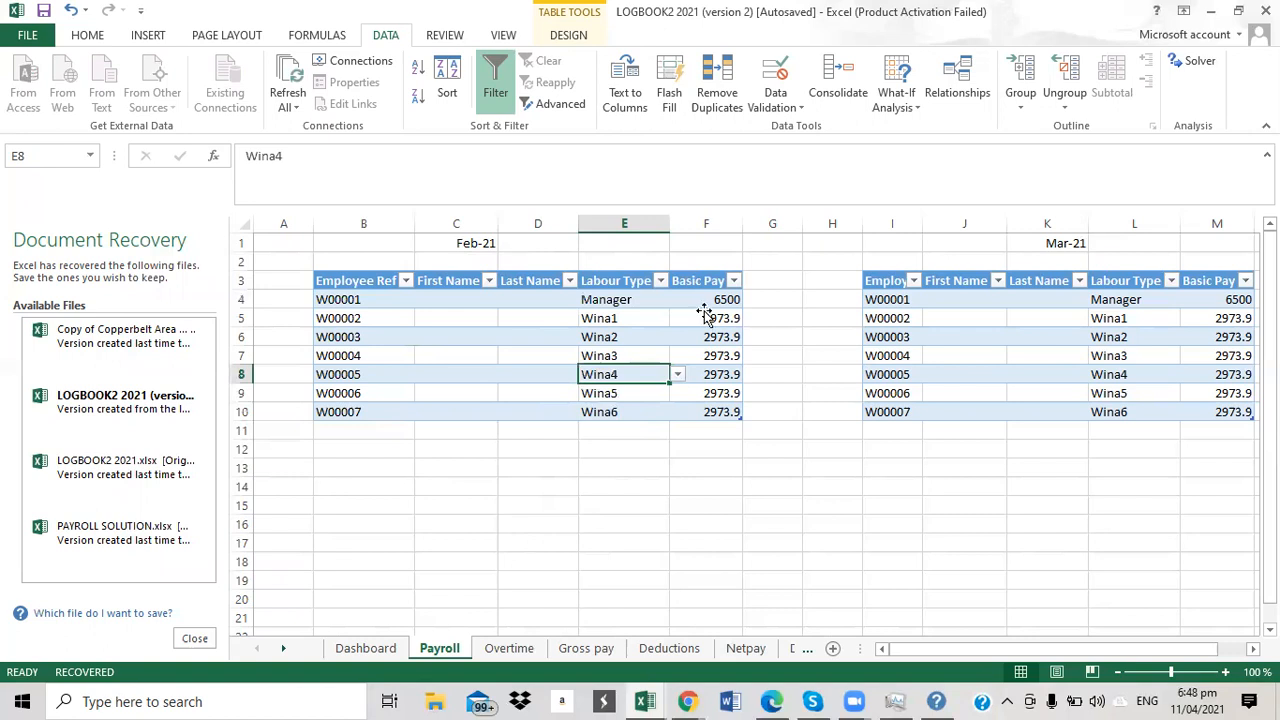
{"action": "left_click", "coordinate": [712, 313]}
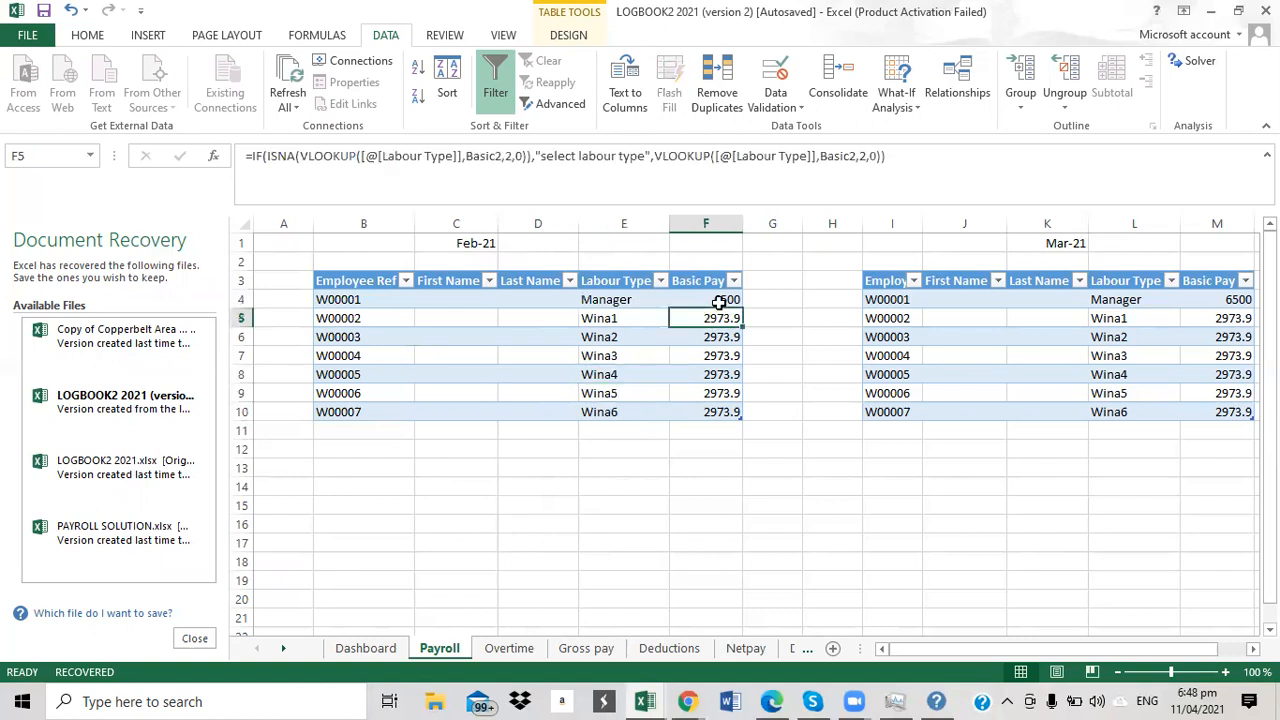
{"action": "left_click", "coordinate": [719, 302]}
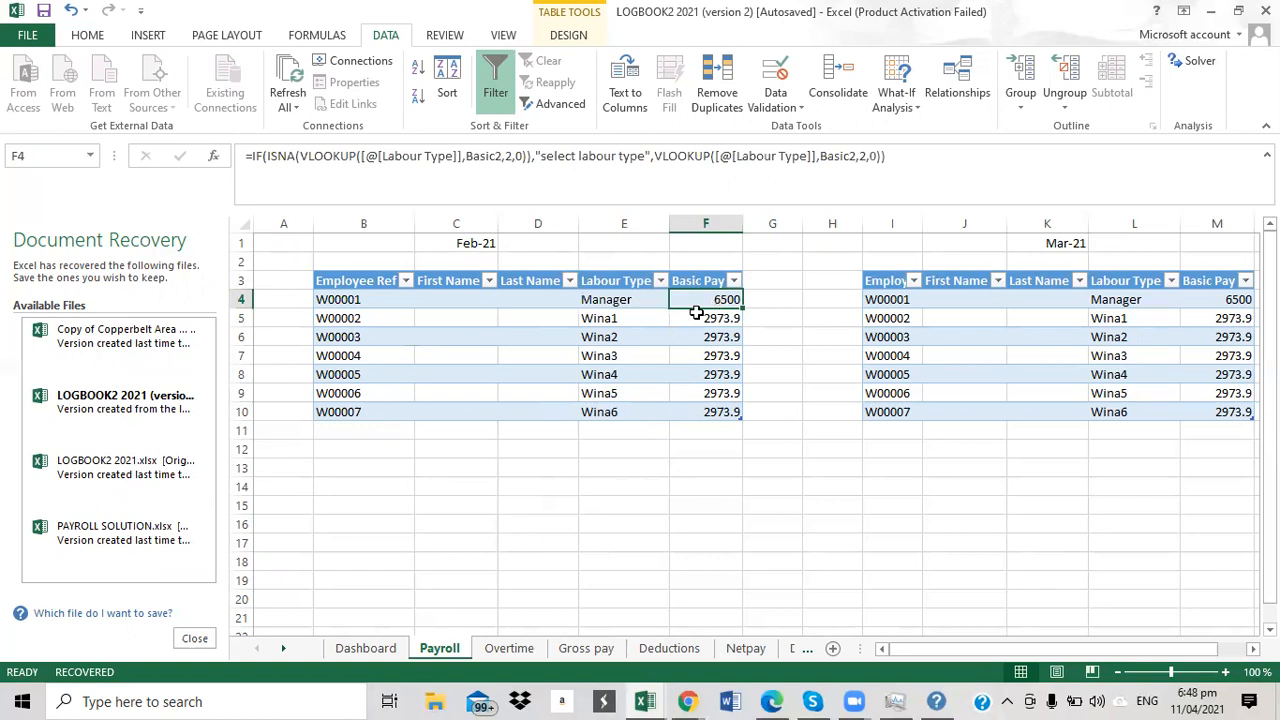
Return to the Dashboard sheet and highlight the February Basic pay range A18:B24 that the Payroll lookup formulas refer to.
{"action": "key", "text": "Down"}
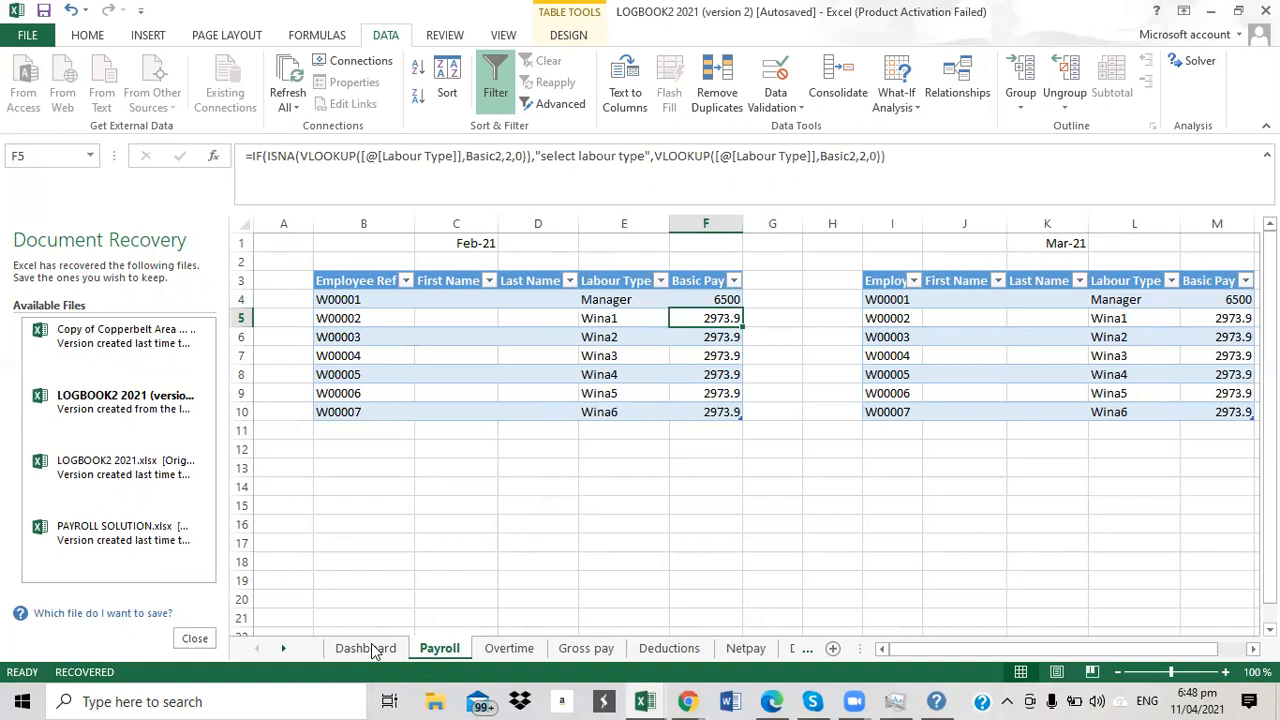
{"action": "left_click", "coordinate": [368, 649]}
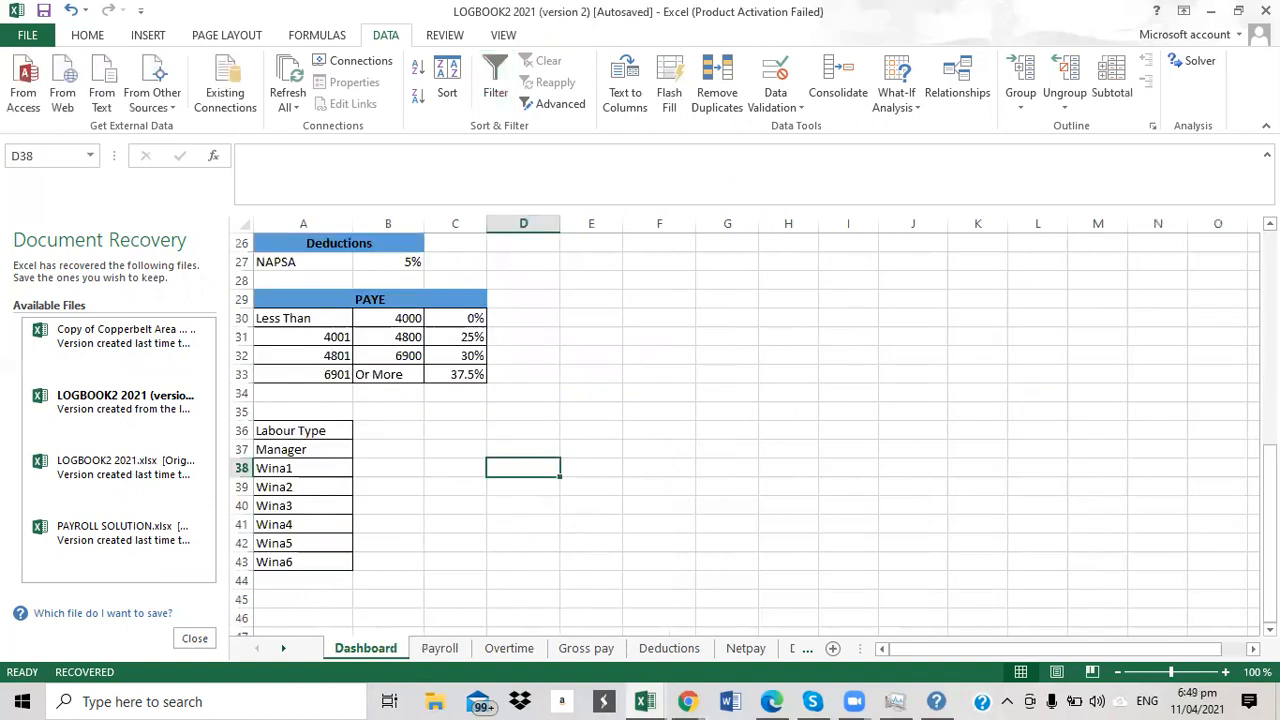
{"action": "scroll", "coordinate": [668, 332], "scroll_direction": "up", "scroll_amount": 1}
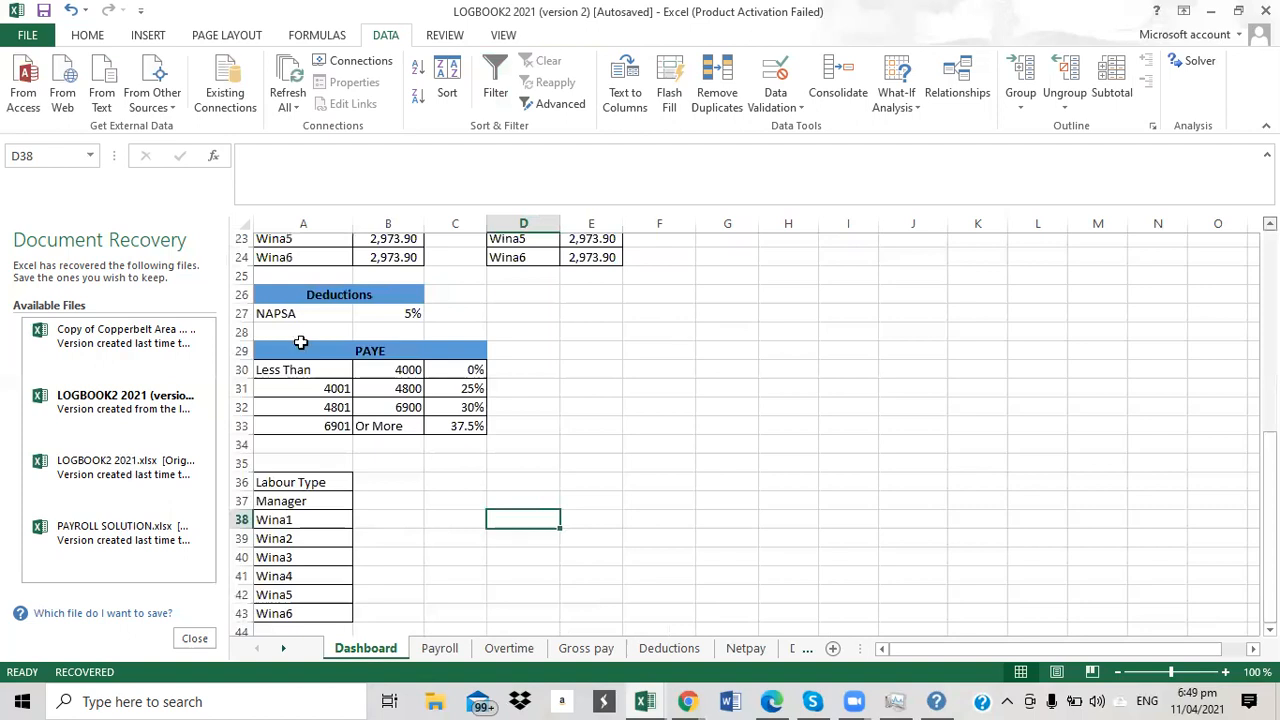
{"action": "scroll", "coordinate": [300, 342], "scroll_direction": "up", "scroll_amount": 4}
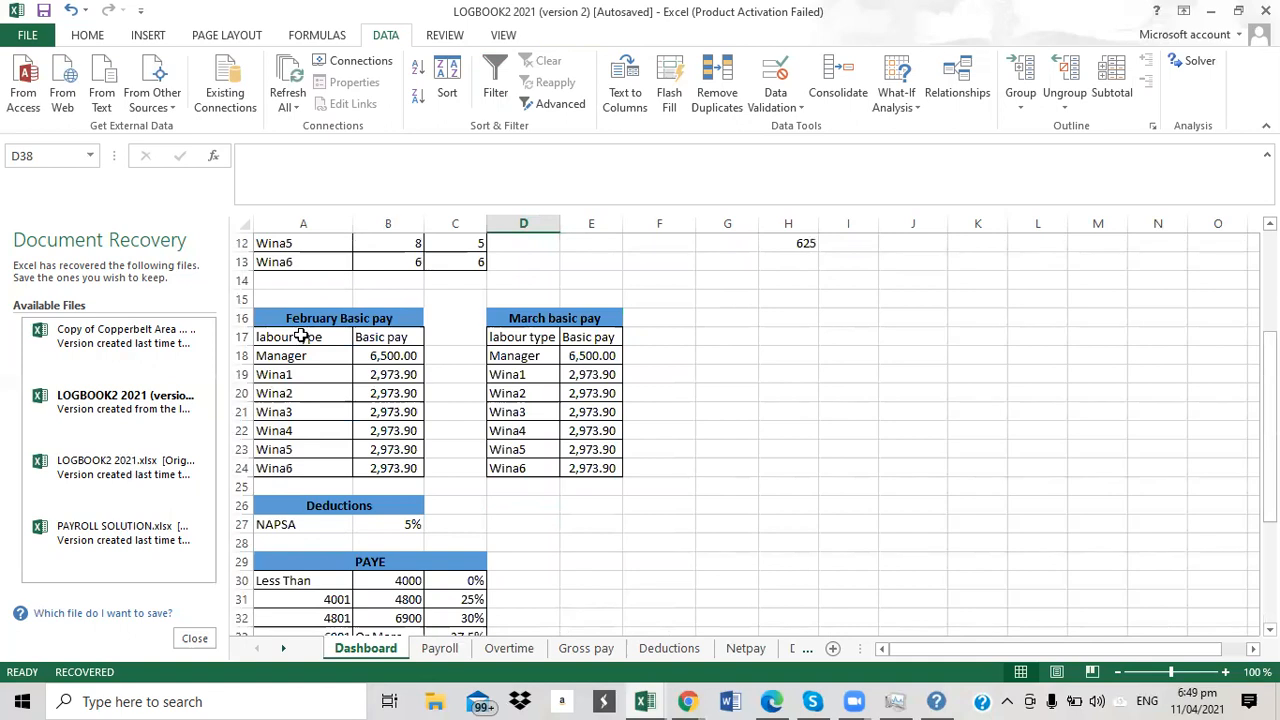
{"action": "left_click", "coordinate": [298, 352]}
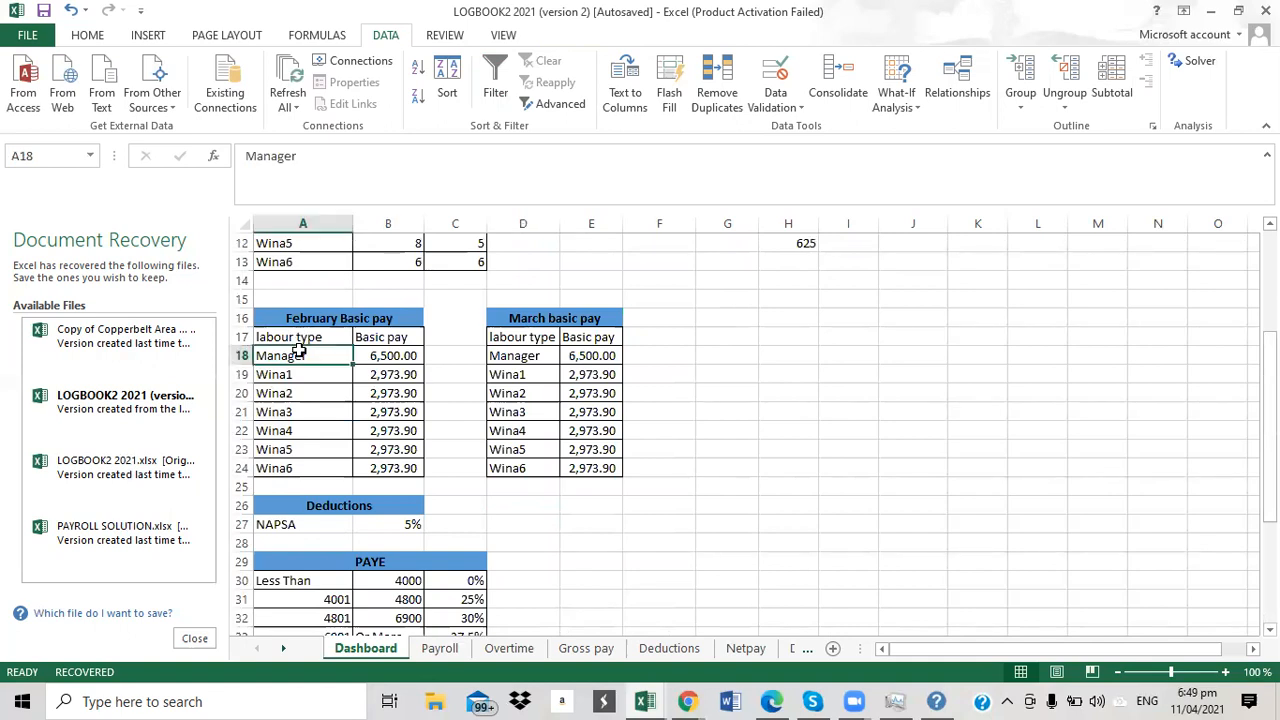
{"action": "left_click_drag", "start_coordinate": [320, 432], "coordinate": [374, 471]}
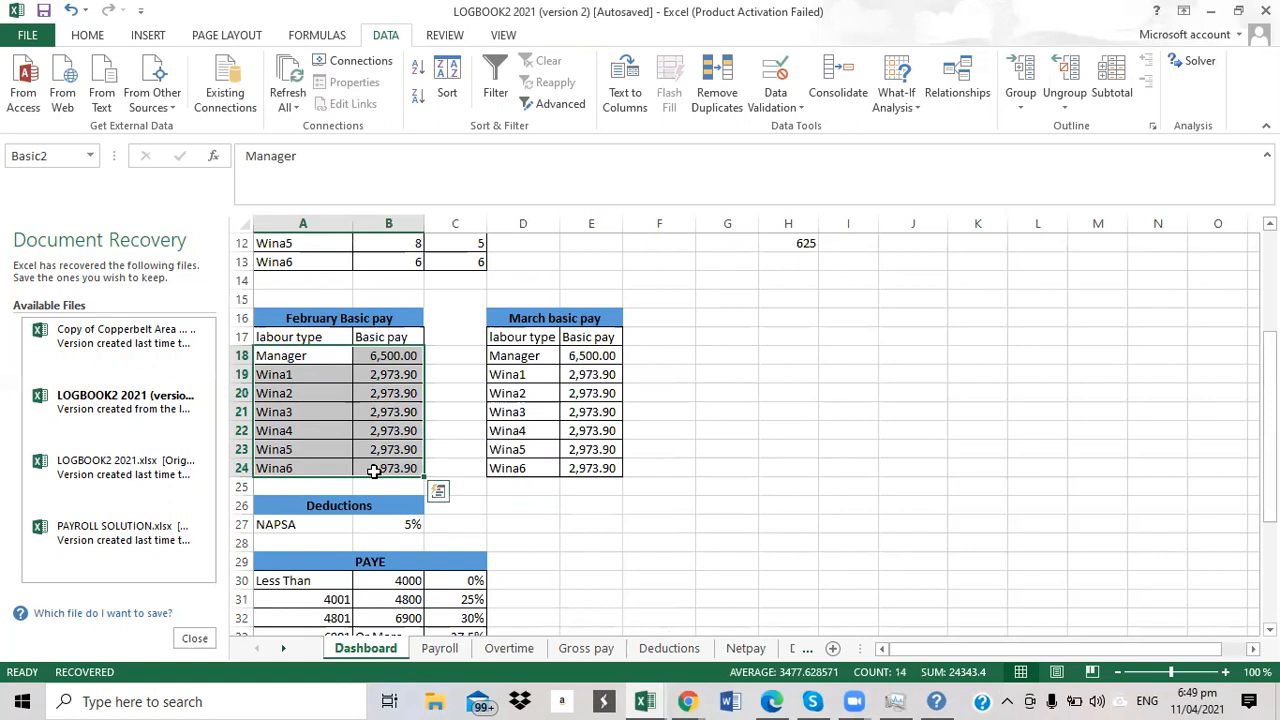
Highlight the March basic pay range D18:E24, covering the labour types and their pay without the headers.
{"action": "left_click", "coordinate": [563, 452]}
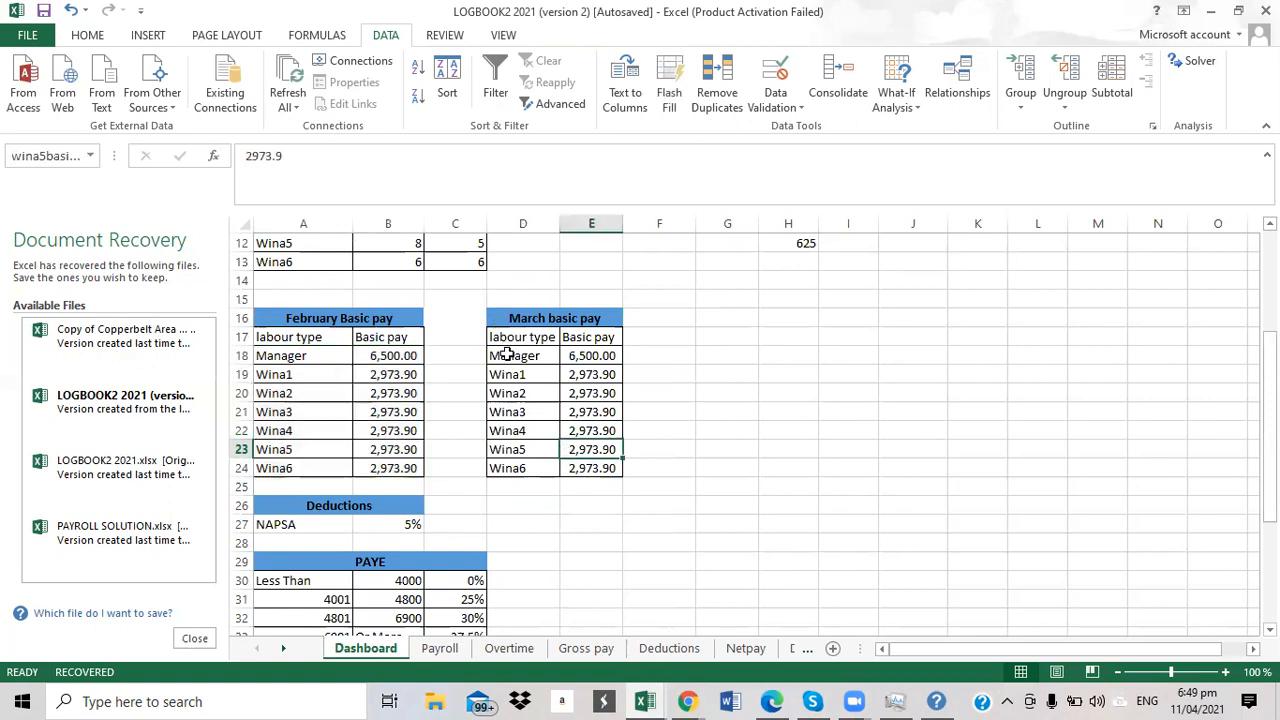
{"action": "left_click", "coordinate": [507, 355]}
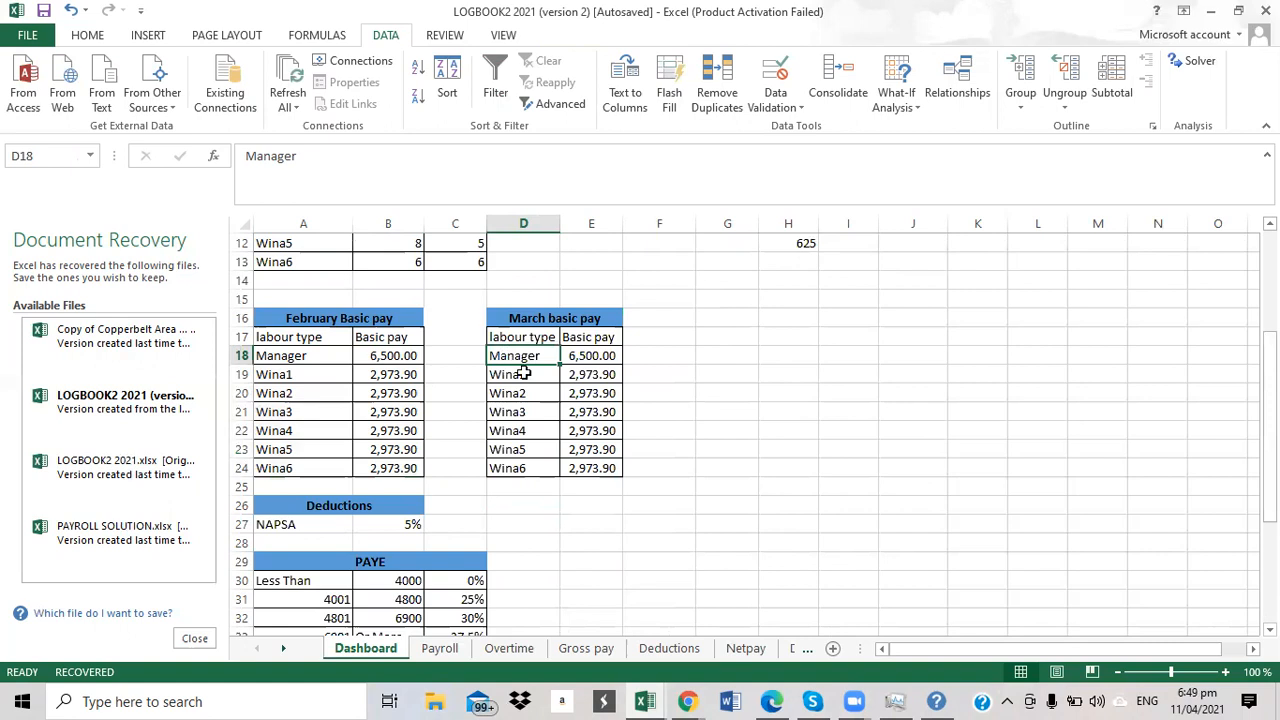
{"action": "left_click", "coordinate": [604, 468], "text": "shift"}
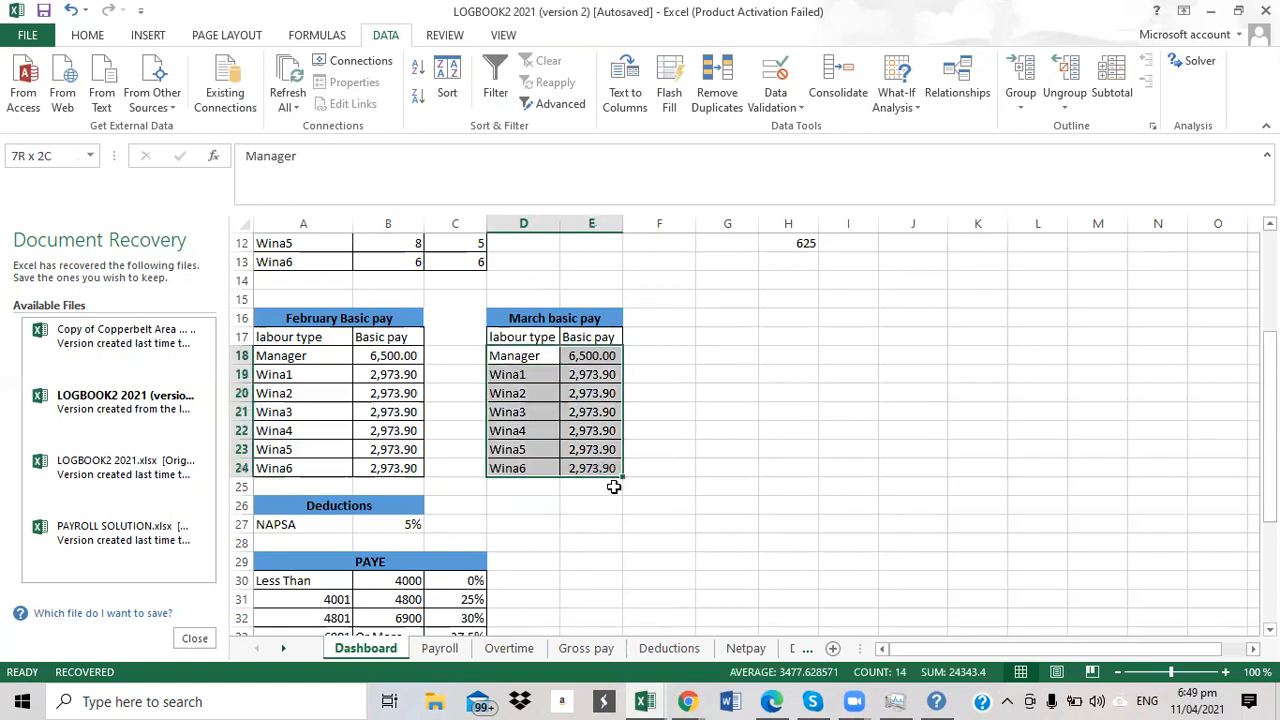
Go back to the Payroll sheet and compare the Basic Pay formulas in the February and March tables.
{"action": "left_click", "coordinate": [510, 648]}
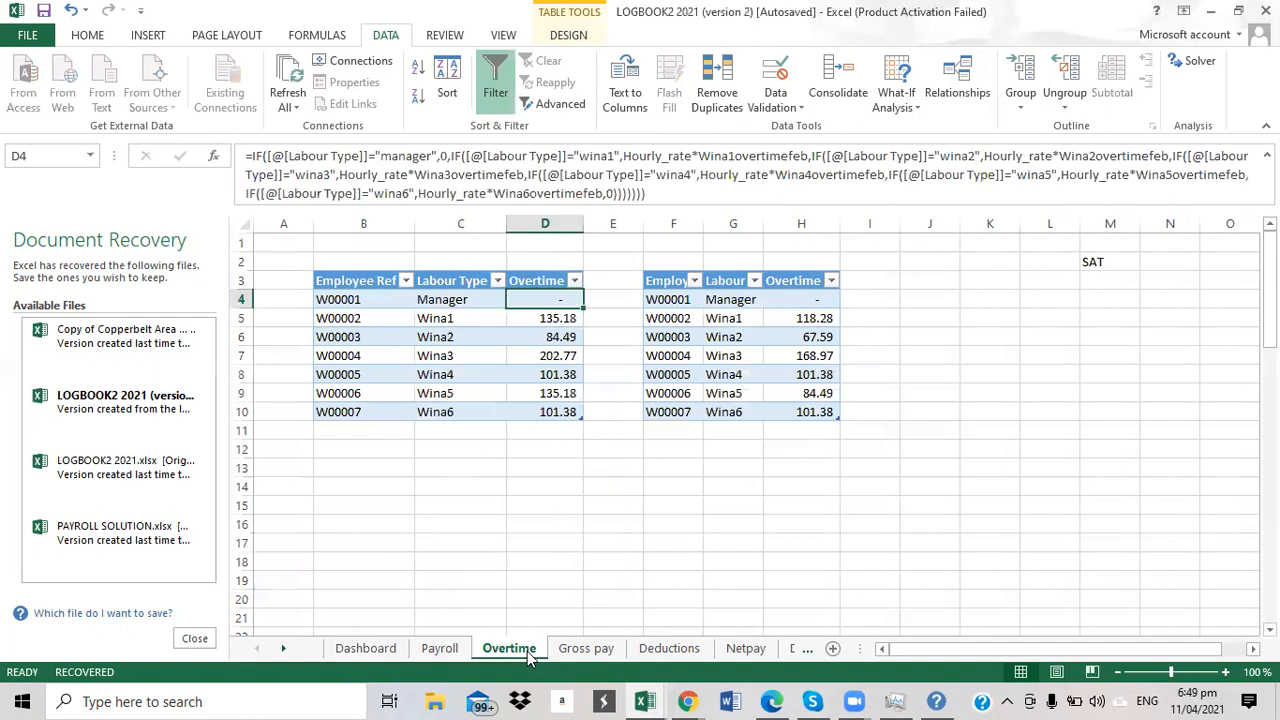
{"action": "left_click", "coordinate": [441, 649]}
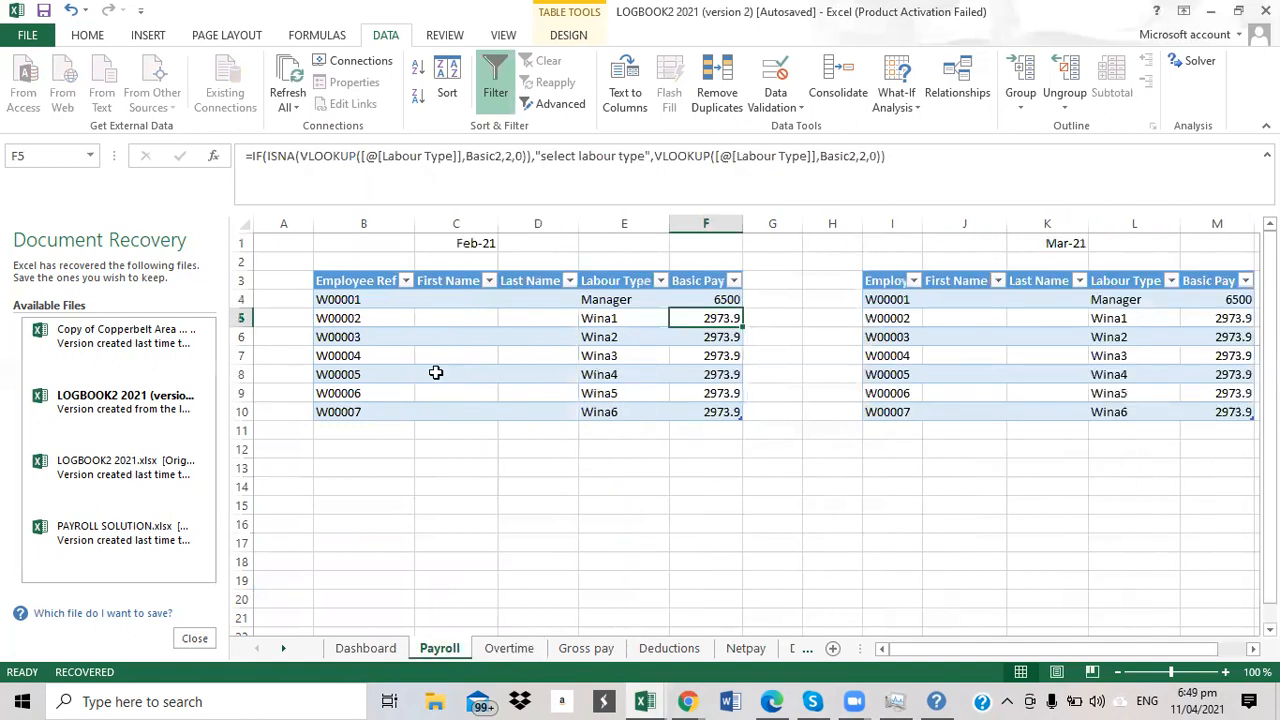
{"action": "left_click", "coordinate": [709, 297]}
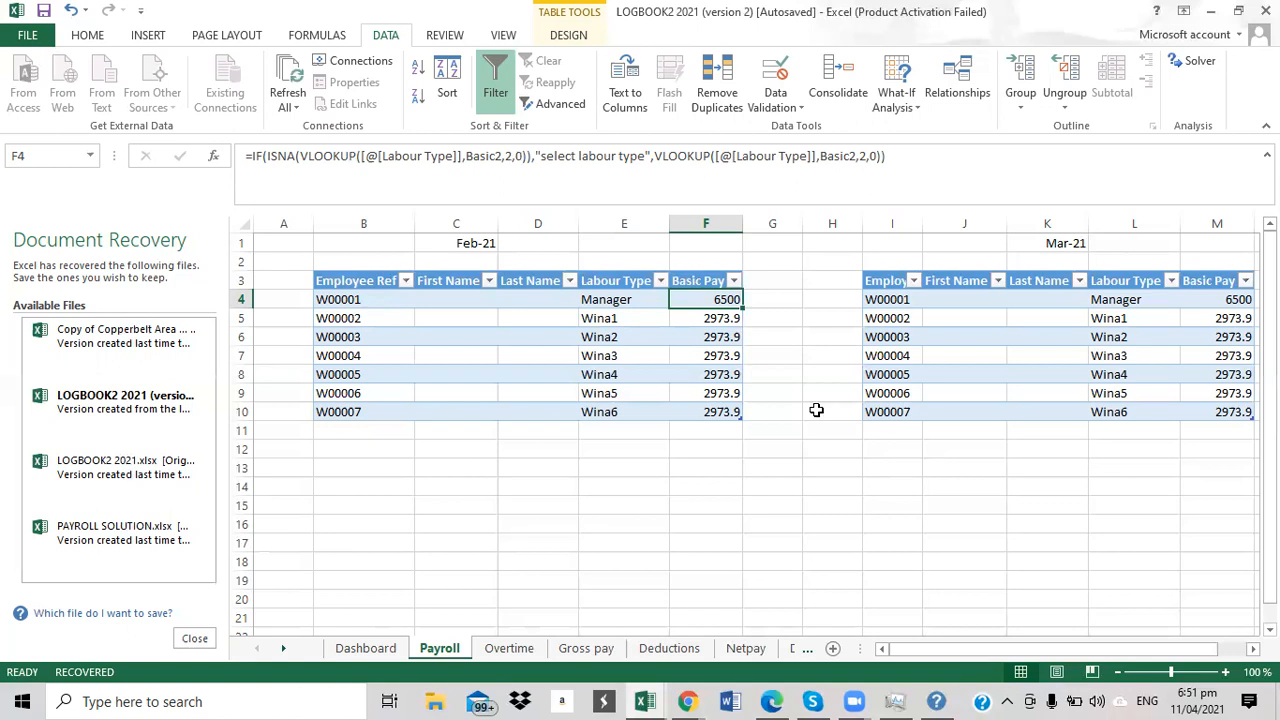
{"action": "left_click", "coordinate": [1037, 352]}
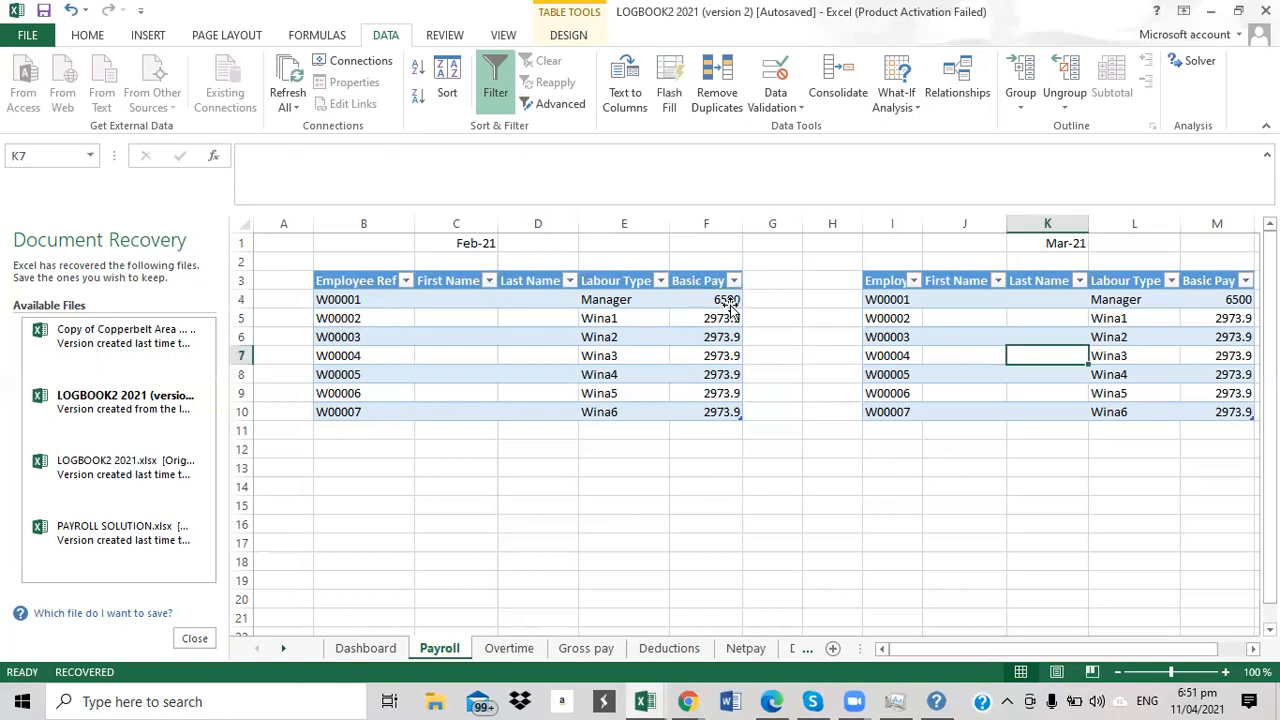
{"action": "left_click", "coordinate": [728, 301]}
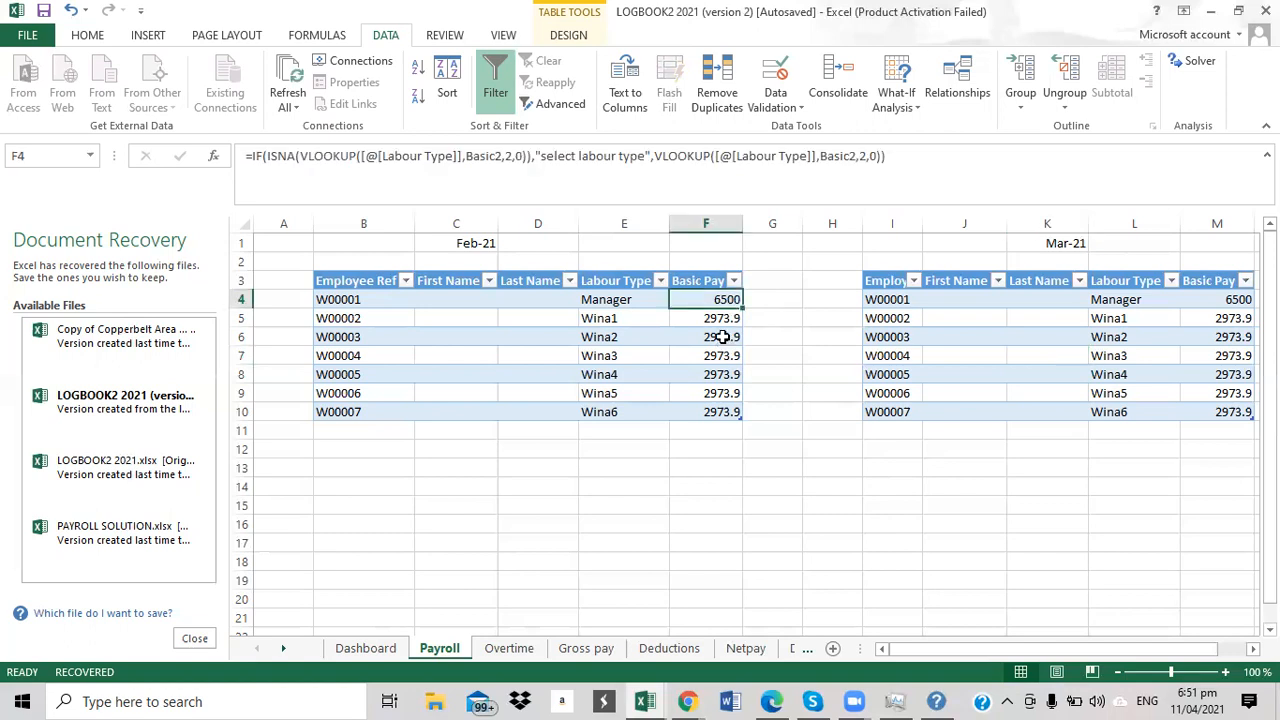
{"action": "left_click", "coordinate": [720, 334]}
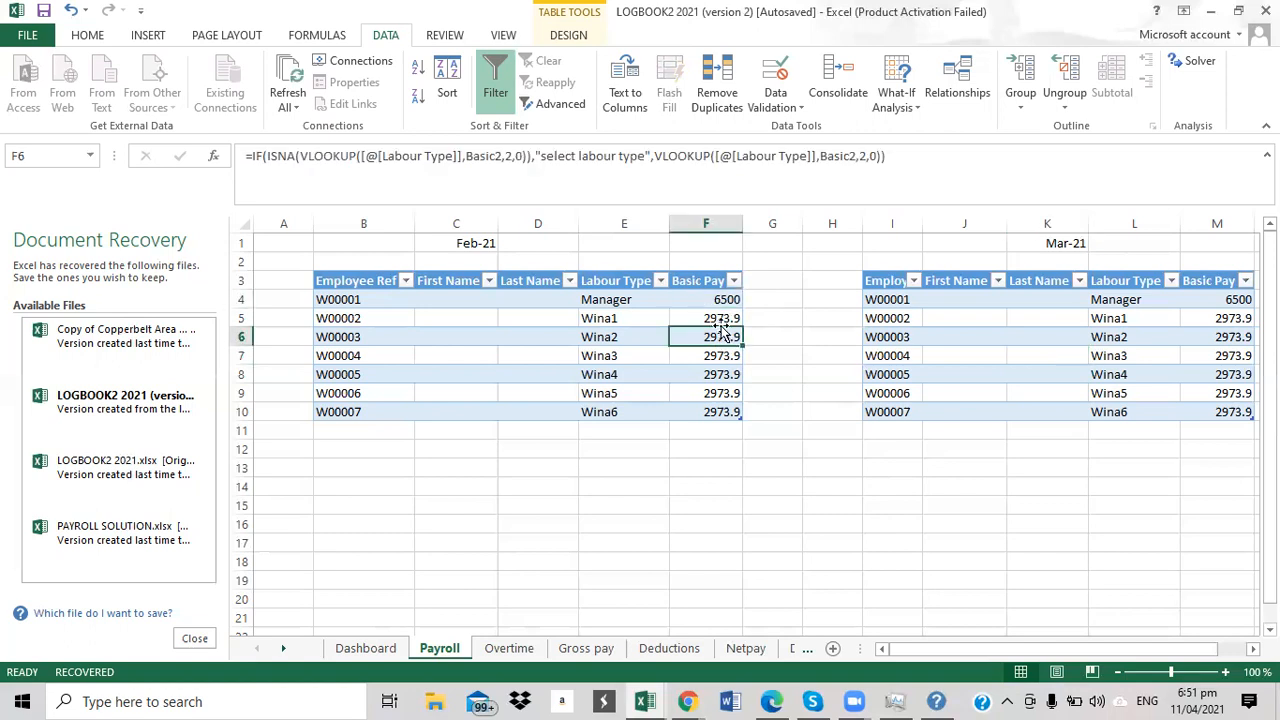
{"action": "left_click", "coordinate": [1213, 298]}
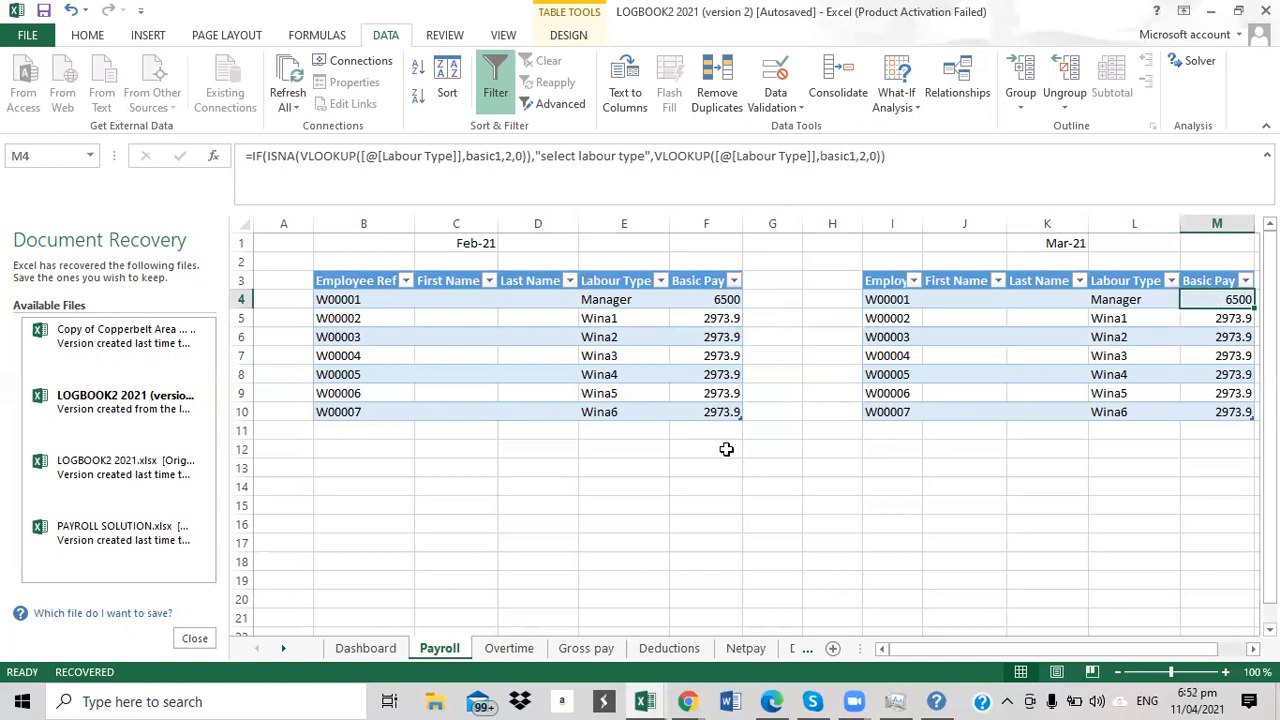
Open the Overtime sheet and examine the nested IF formulas in the first table's Overtime column.
{"action": "left_click", "coordinate": [512, 648]}
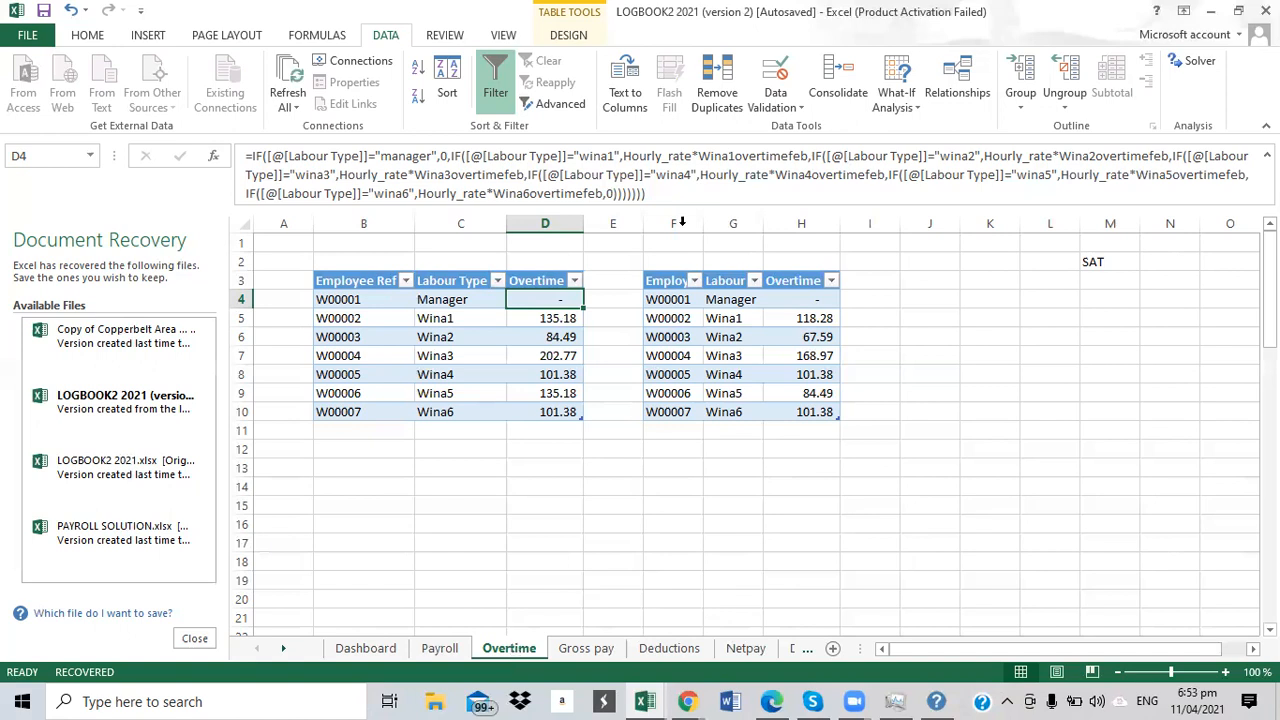
{"action": "left_click", "coordinate": [663, 197]}
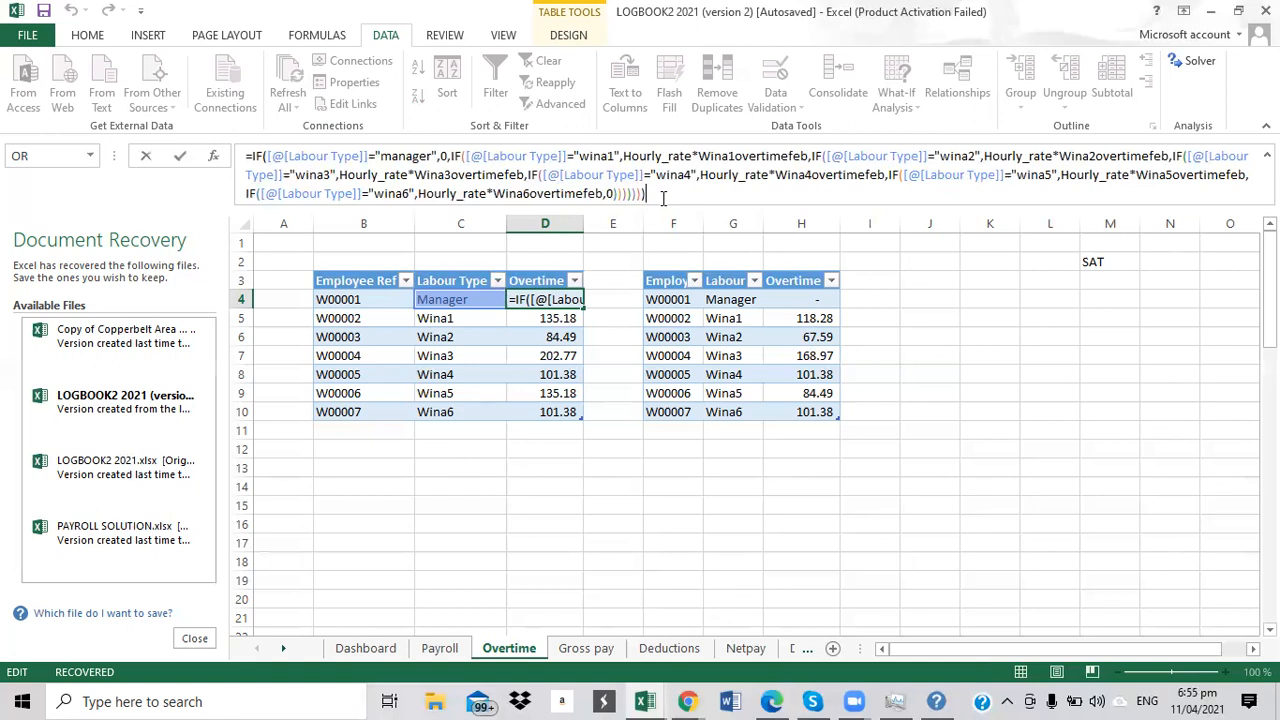
{"action": "key", "text": "Return"}
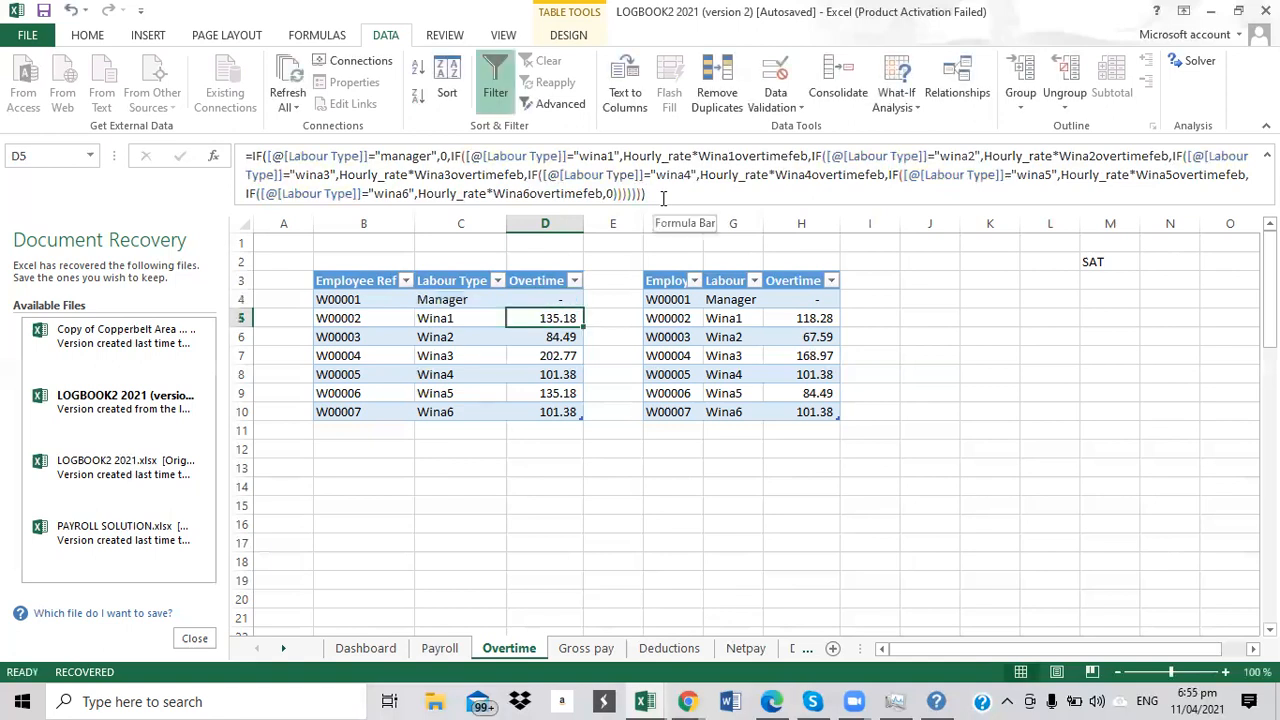
{"action": "left_click", "coordinate": [531, 355]}
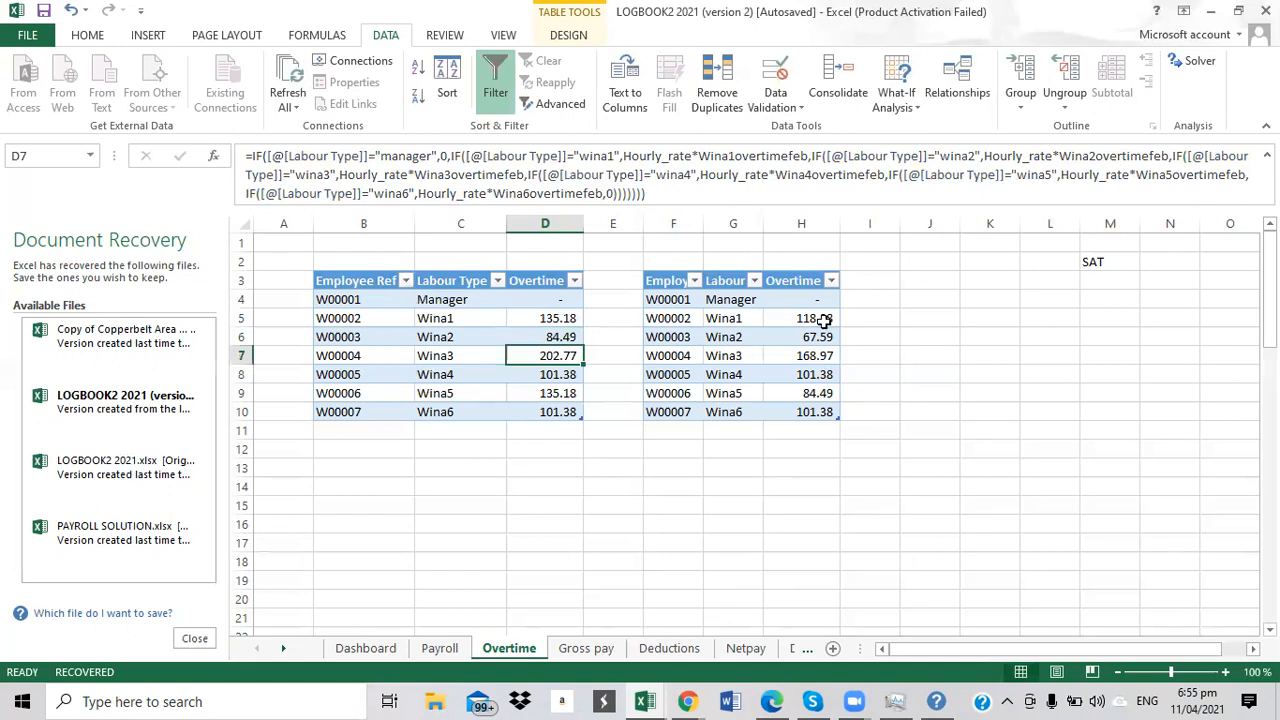
Label the second overtime table by entering March 2021 in cell G1.
{"action": "left_click", "coordinate": [719, 250]}
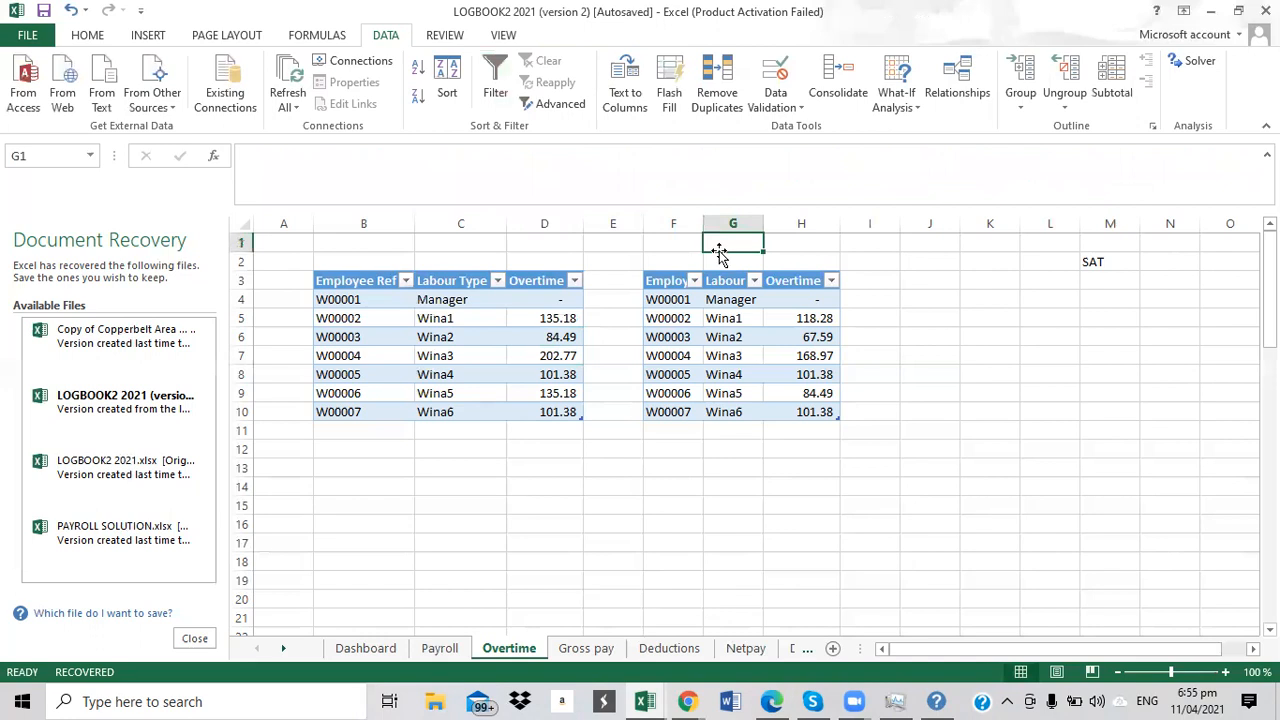
{"action": "type", "text": "MARC"}
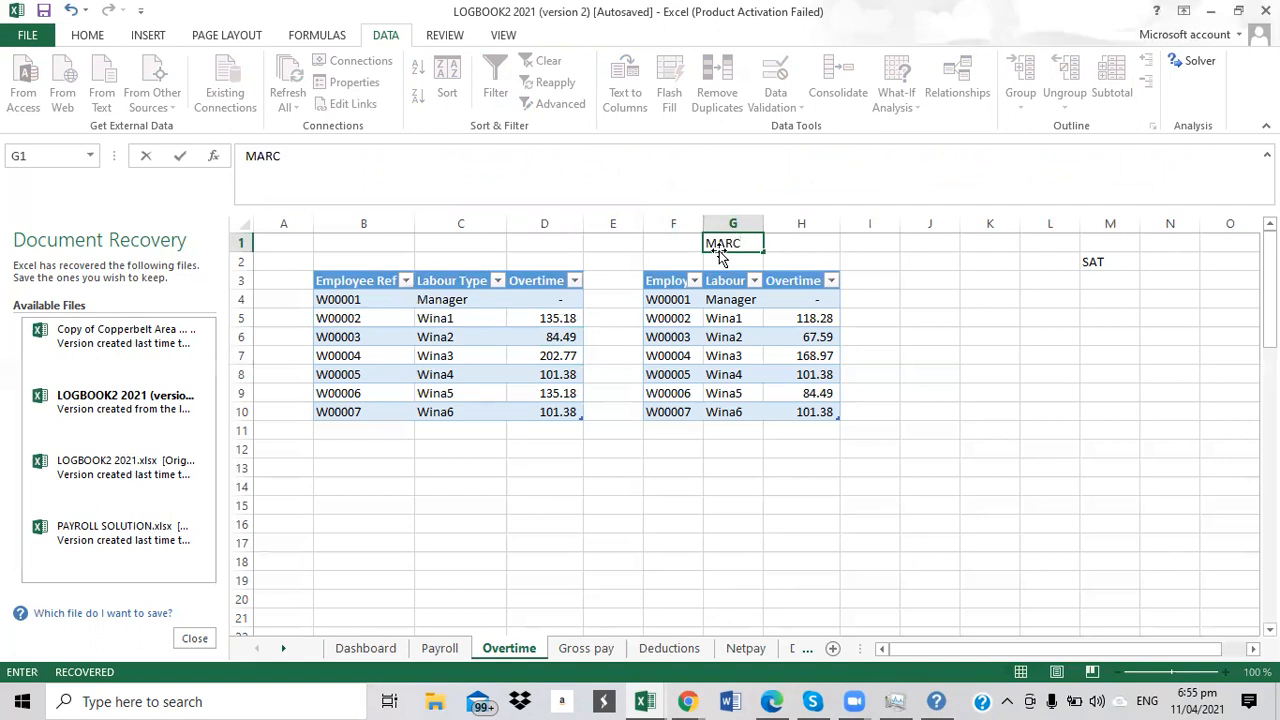
{"action": "type", "text": "H 2021"}
{"action": "key", "text": "Return"}
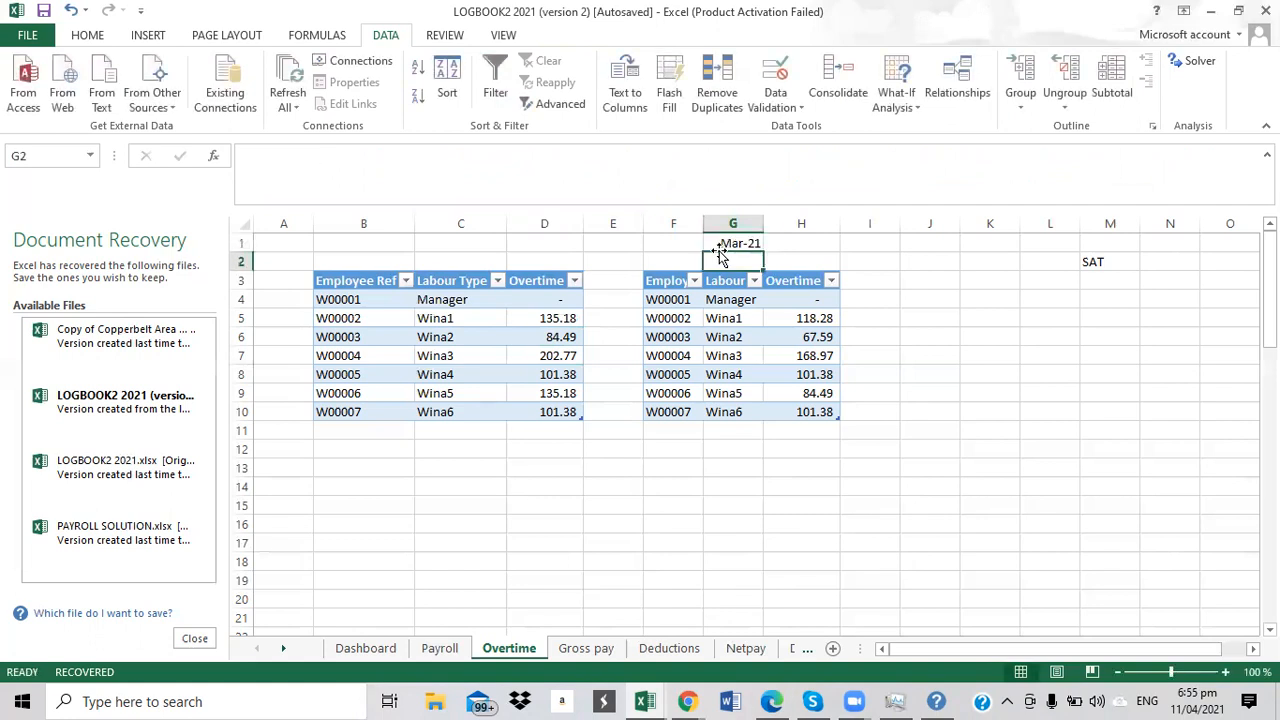
Inspect the March table's Overtime and employee reference formulas and the Wina2 overtime formula in the first table.
{"action": "left_click", "coordinate": [805, 302]}
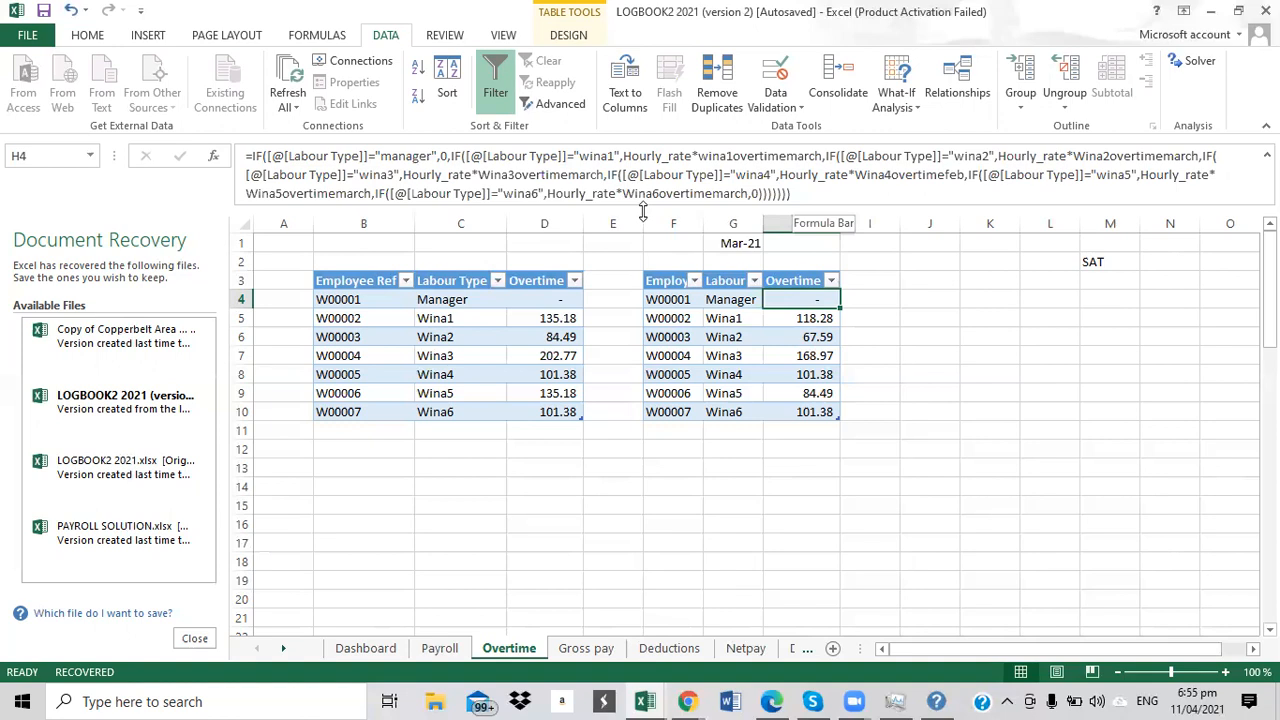
{"action": "left_click", "coordinate": [825, 397]}
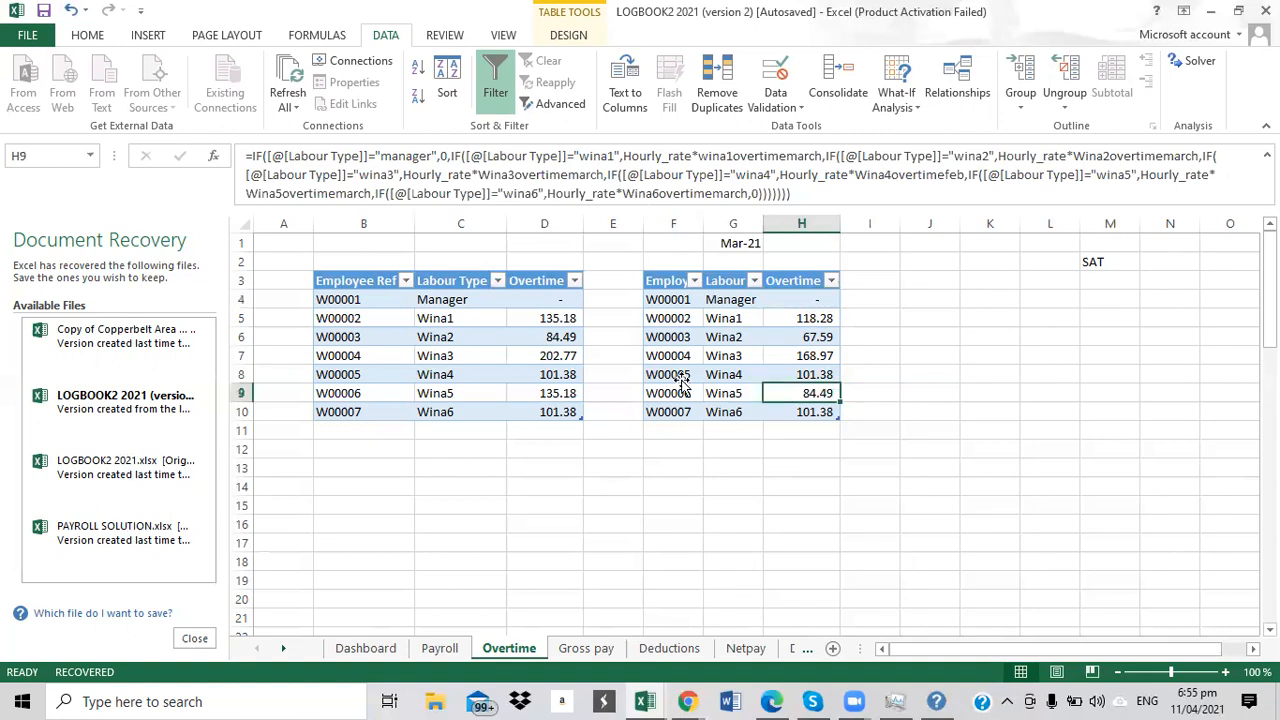
{"action": "left_click", "coordinate": [675, 376]}
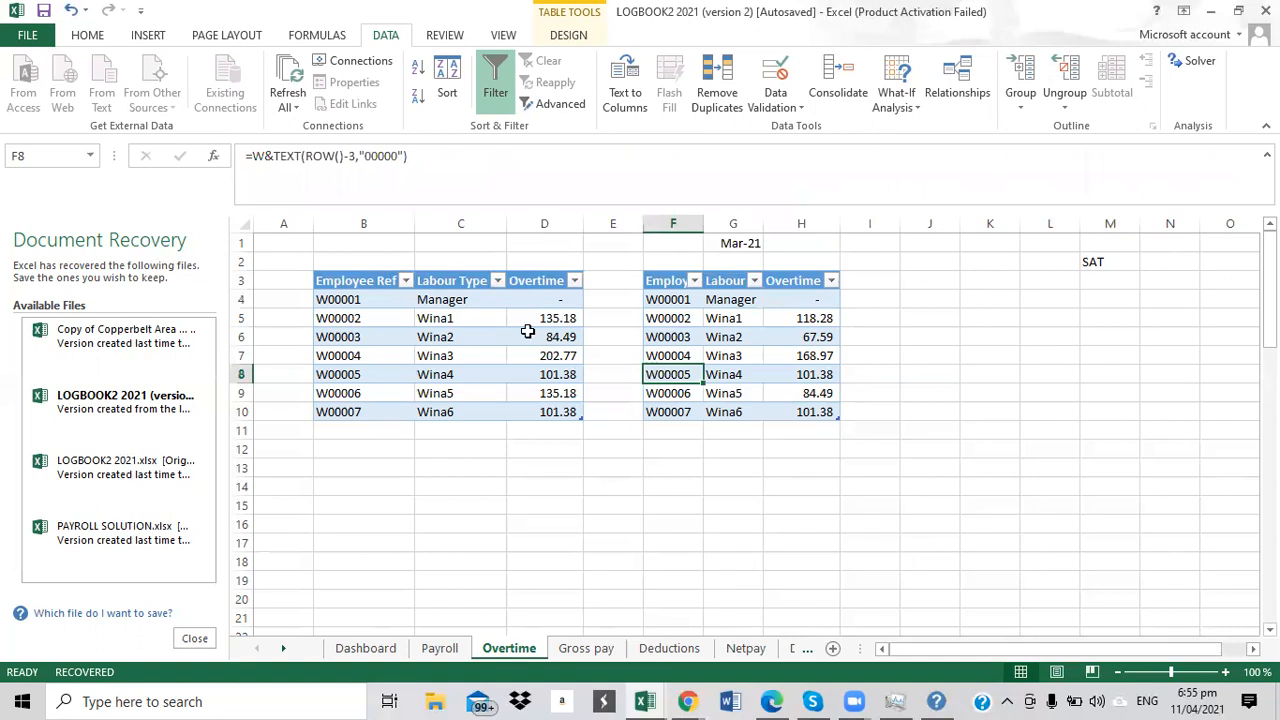
{"action": "left_click", "coordinate": [527, 332]}
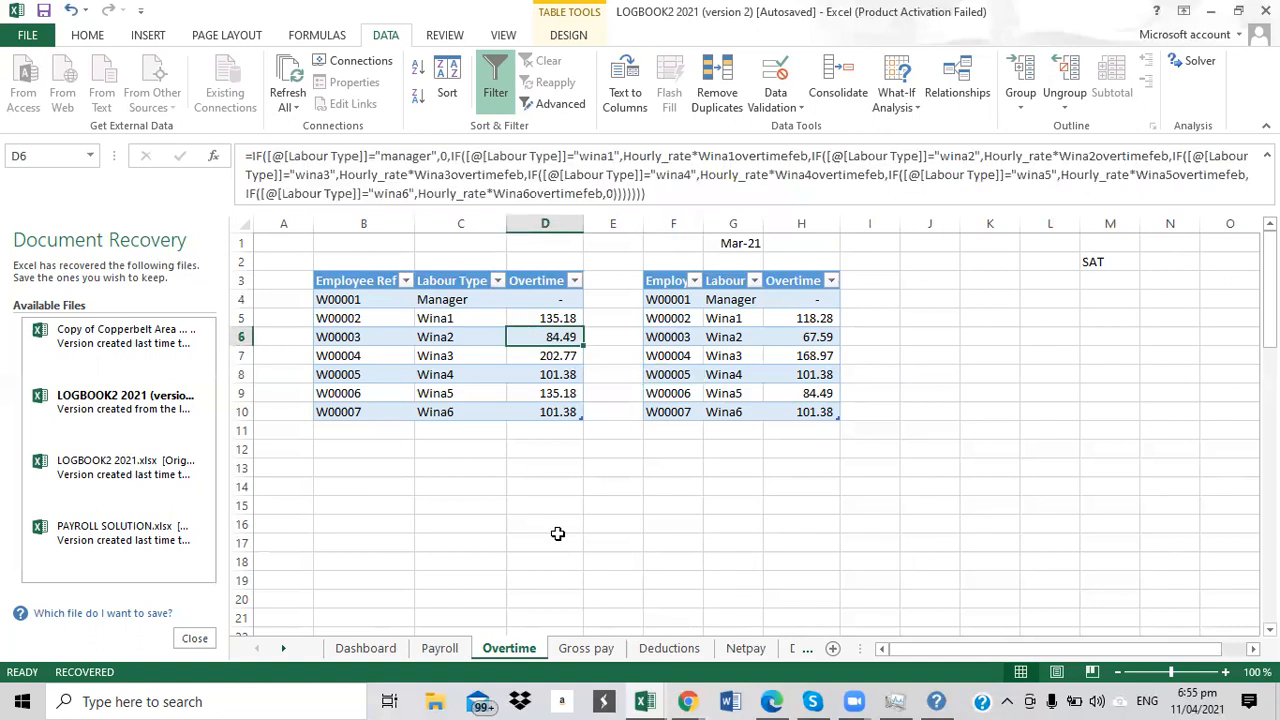
Label the first overtime table by entering February 2021 in cell C1.
{"action": "left_click", "coordinate": [480, 246]}
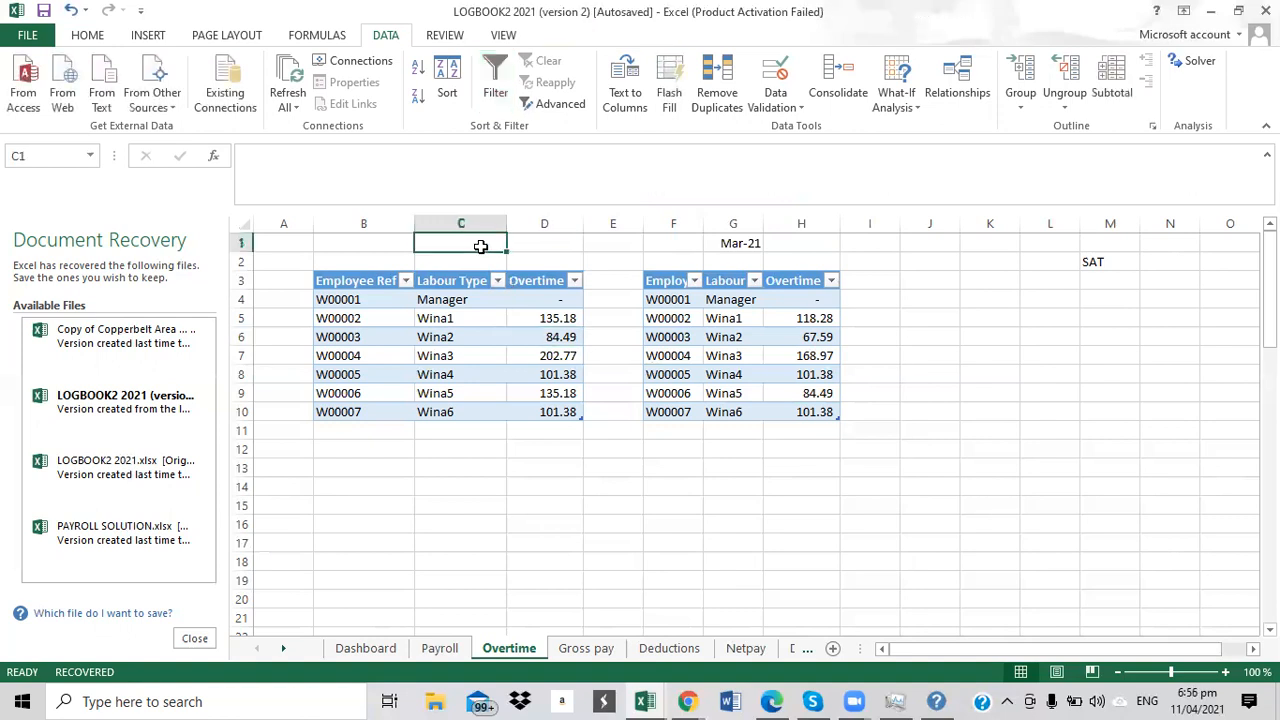
{"action": "type", "text": "February"}
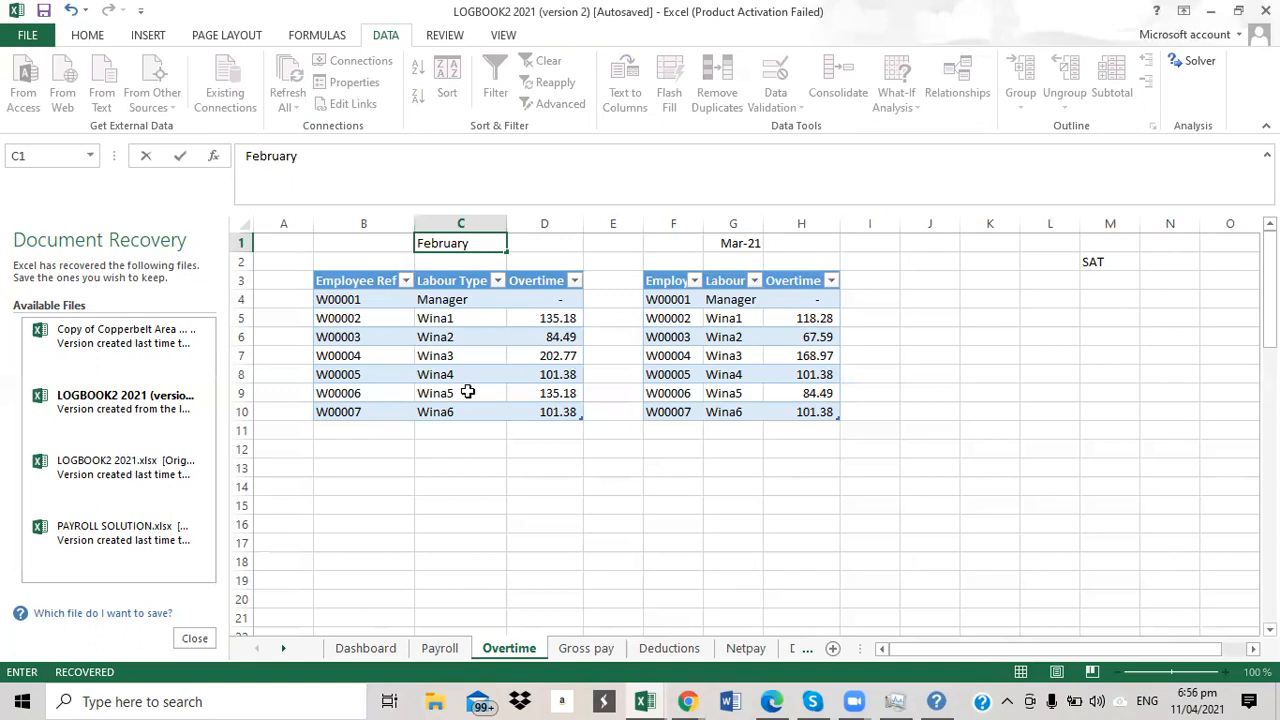
{"action": "left_click", "coordinate": [467, 393]}
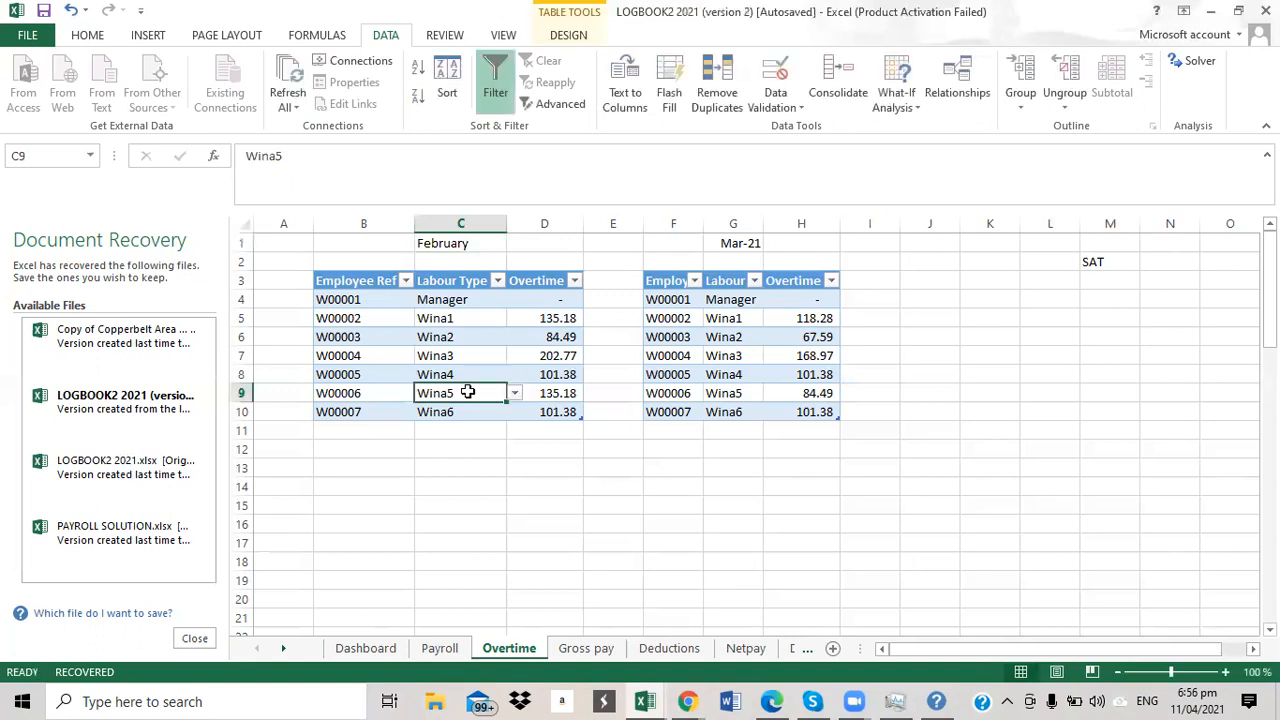
{"action": "left_click", "coordinate": [467, 243]}
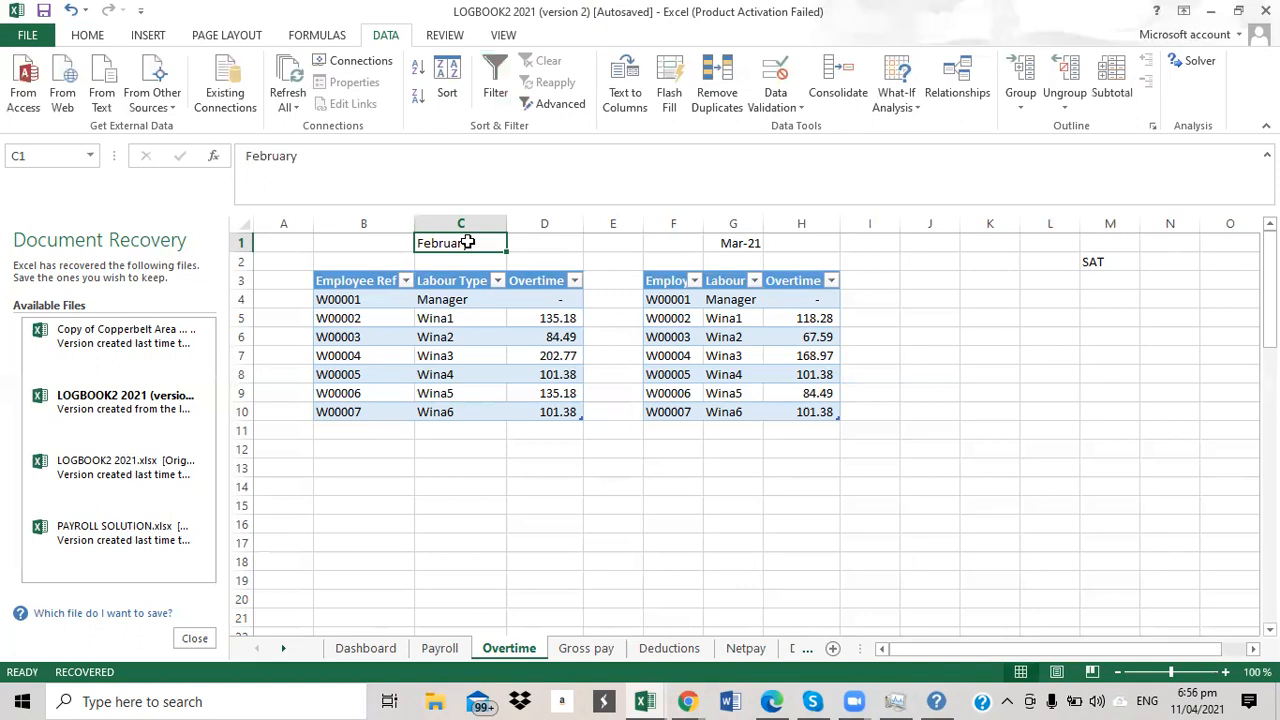
{"action": "left_click", "coordinate": [367, 152]}
{"action": "type", "text": "2"}
{"action": "type", "text": "021"}
{"action": "key", "text": "Return"}
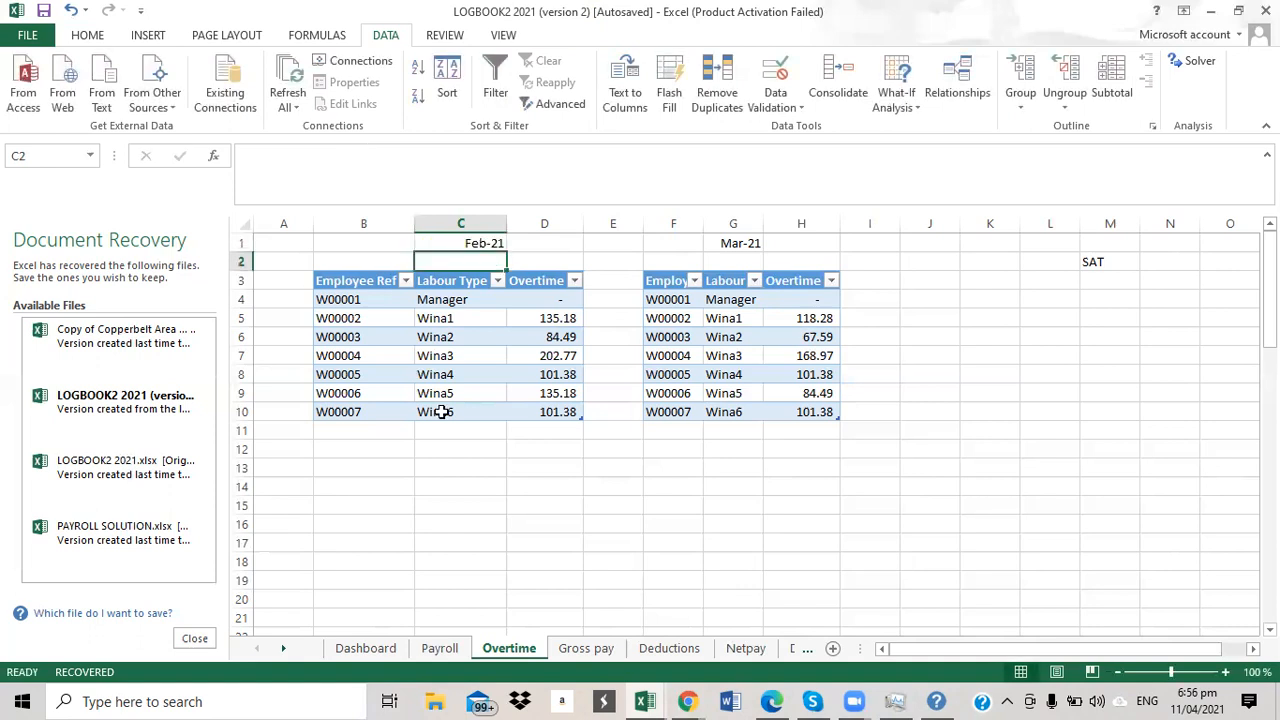
Open the Gross pay sheet and view its two gross pay tables.
{"action": "left_click", "coordinate": [590, 566]}
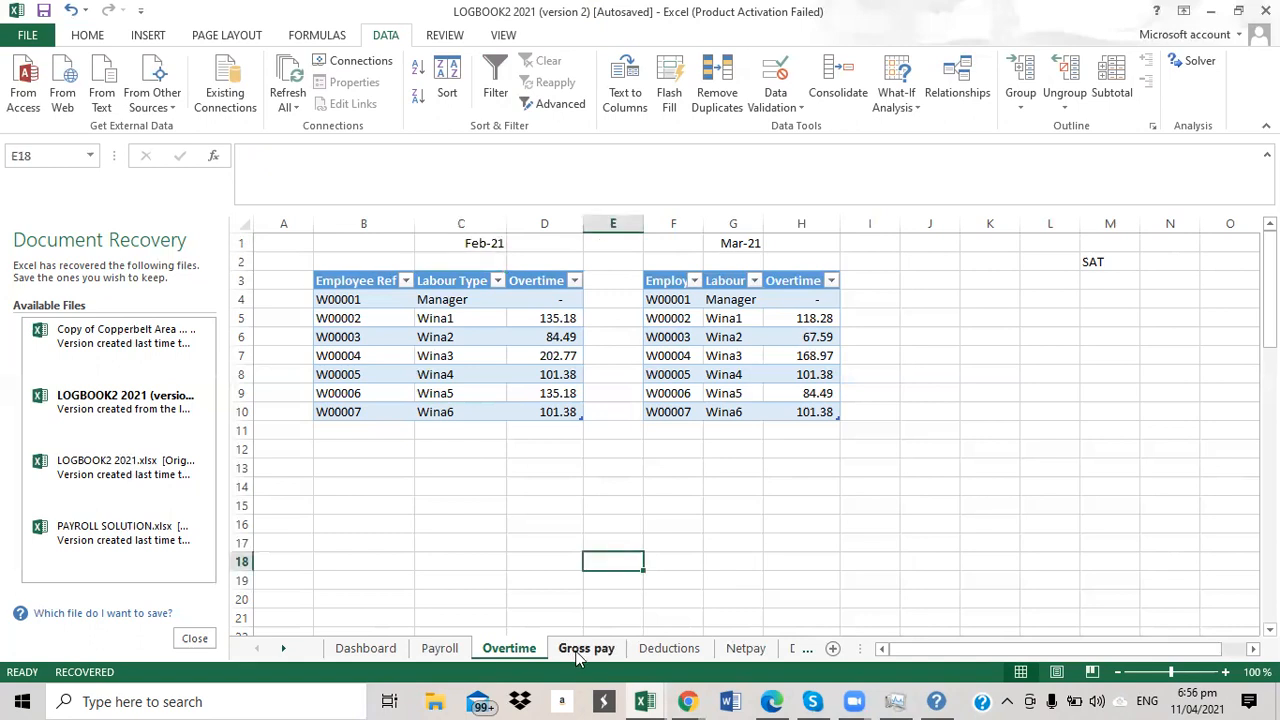
{"action": "left_click", "coordinate": [584, 649]}
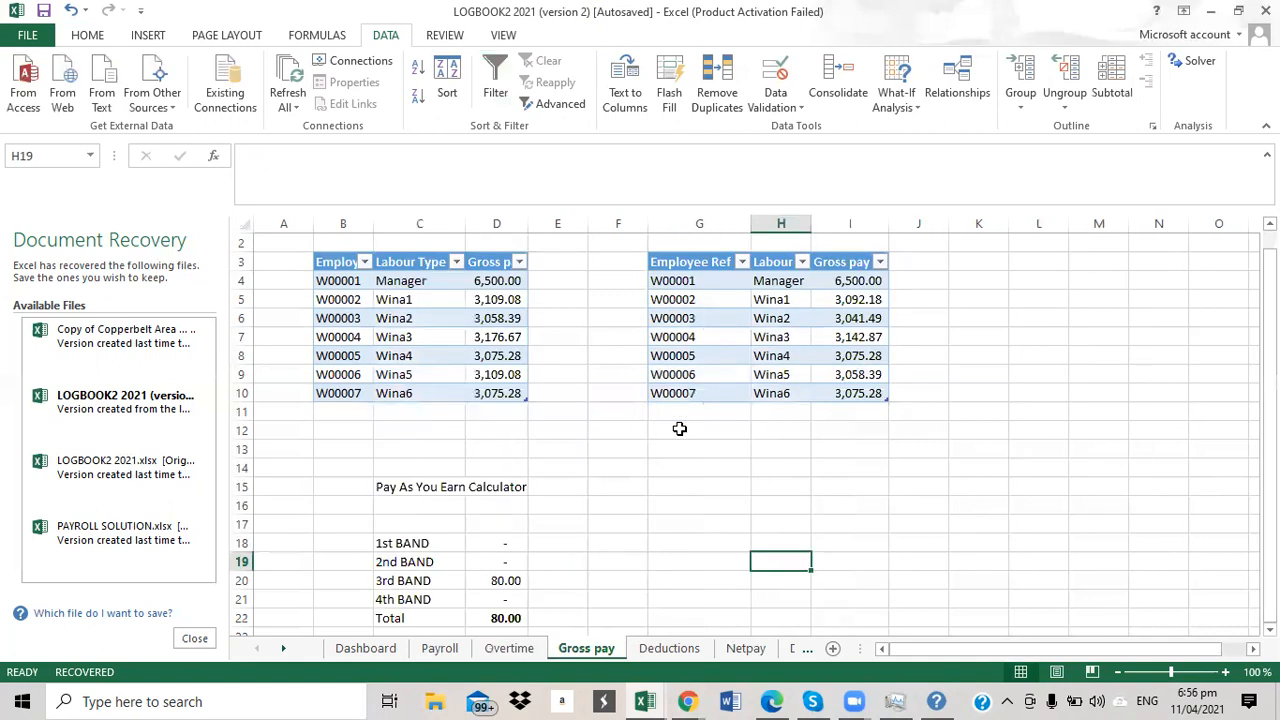
{"action": "left_click", "coordinate": [679, 428]}
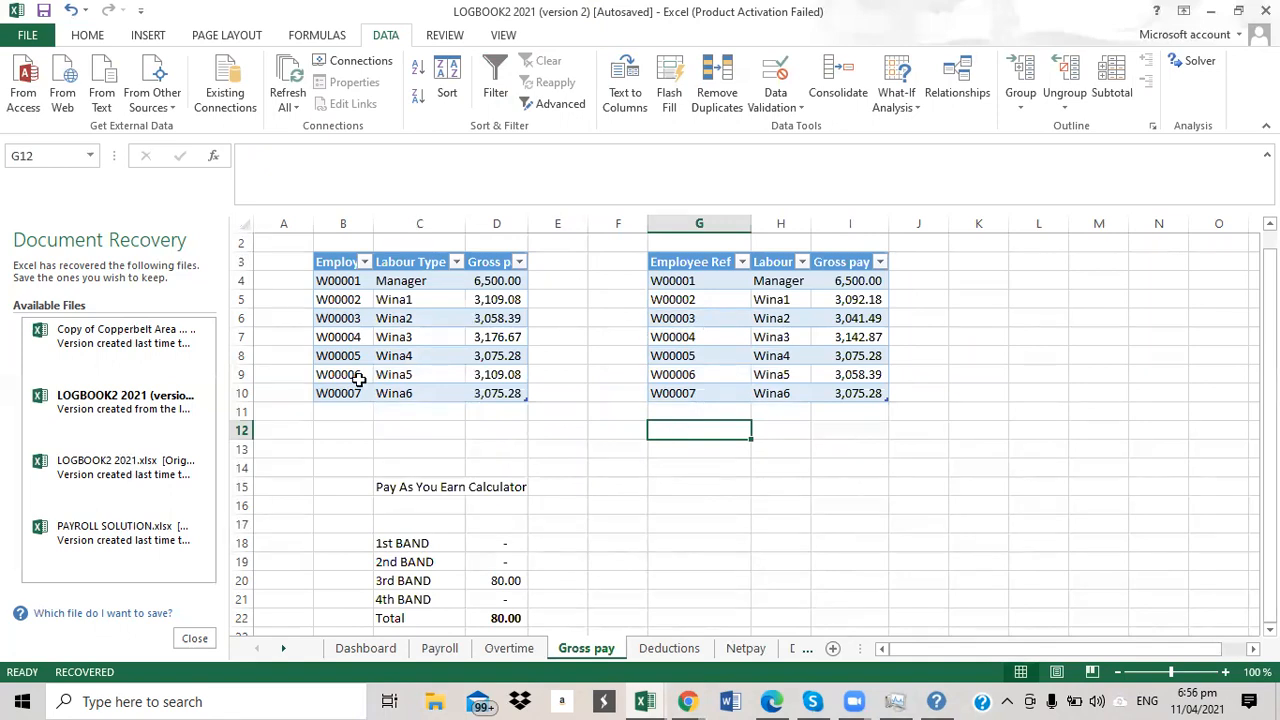
Review the Overtime sheet against the Gross pay sheet and inspect the Manager's gross pay formula in the first table.
{"action": "left_click", "coordinate": [503, 650]}
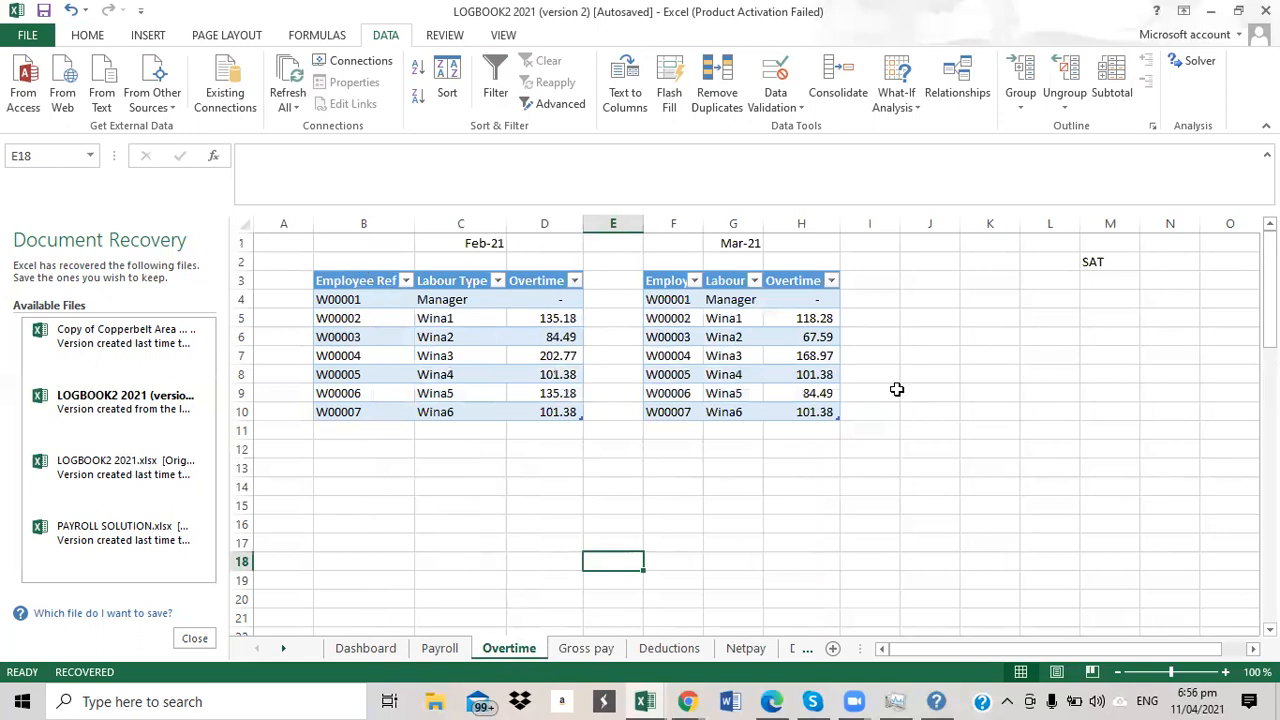
{"action": "left_click", "coordinate": [583, 649]}
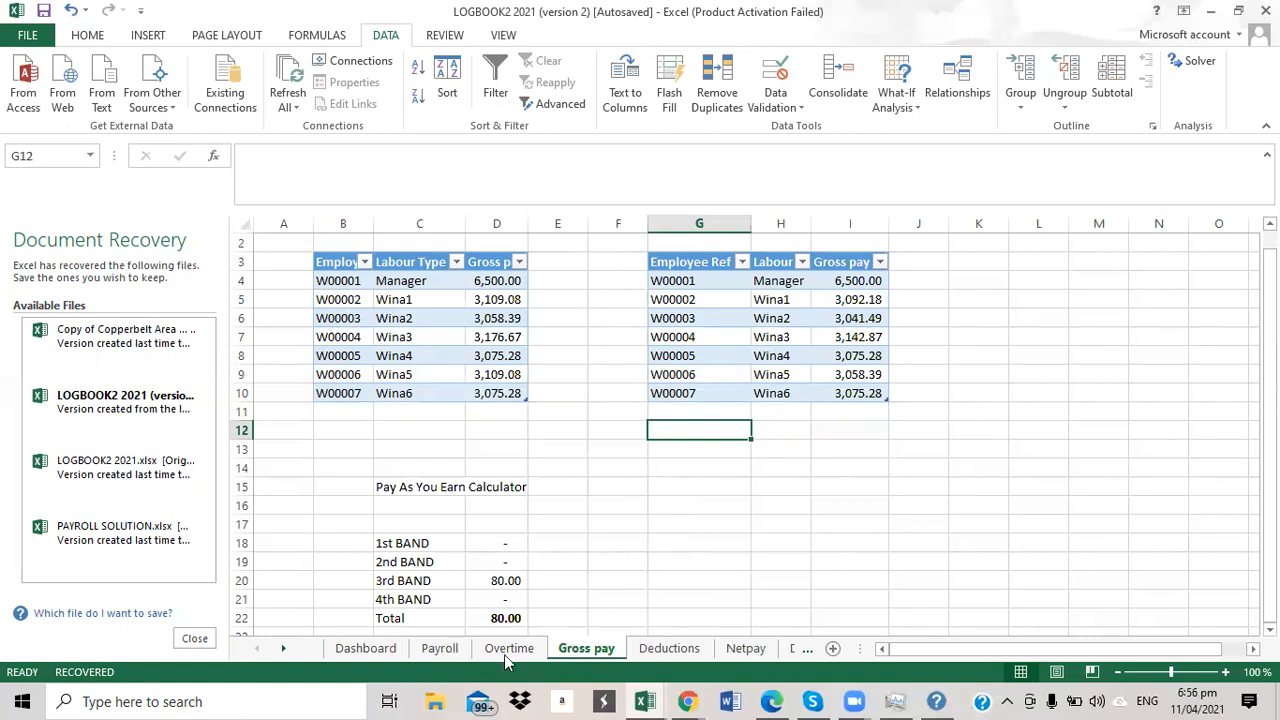
{"action": "left_click", "coordinate": [612, 471]}
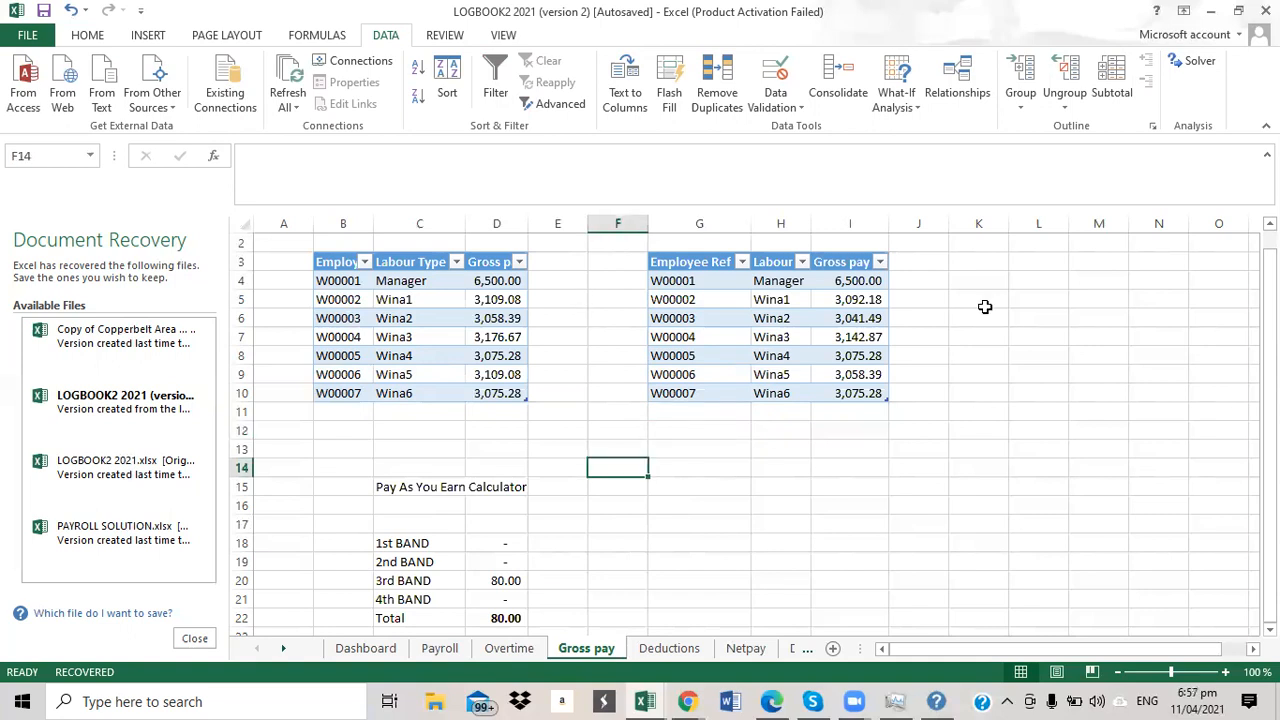
{"action": "left_click", "coordinate": [557, 299]}
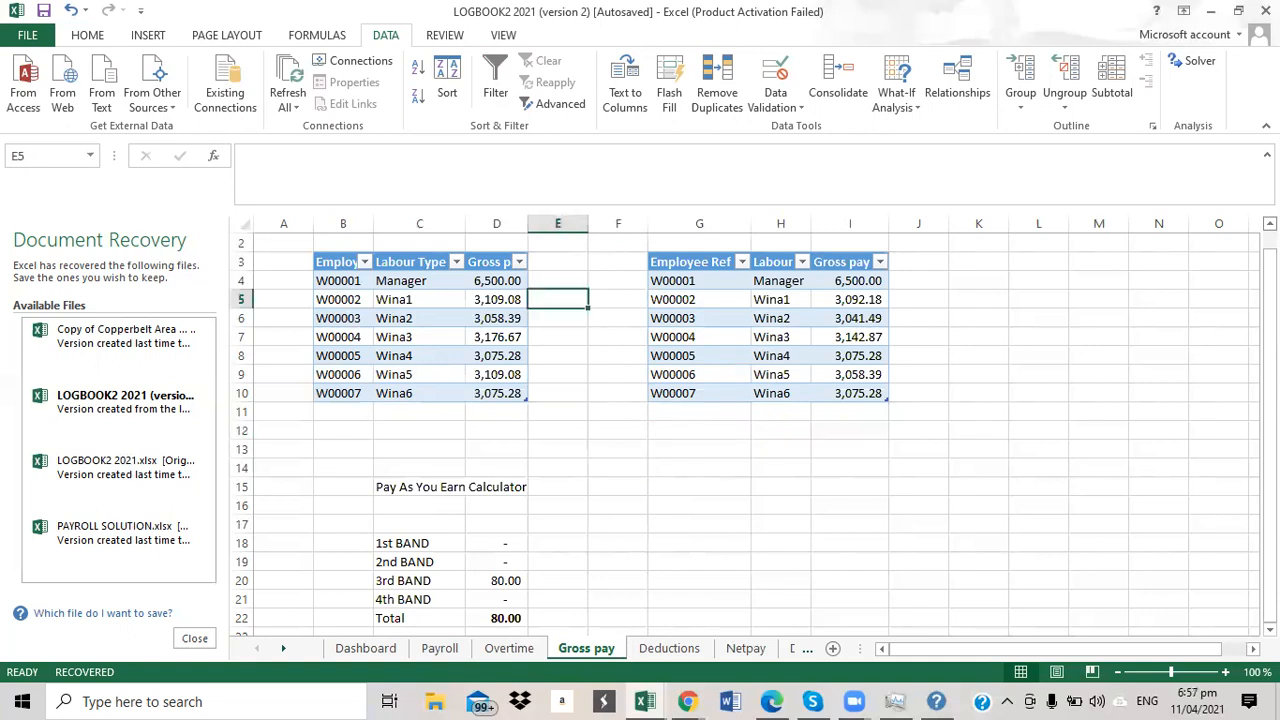
{"action": "scroll", "coordinate": [745, 430], "scroll_direction": "up", "scroll_amount": 1}
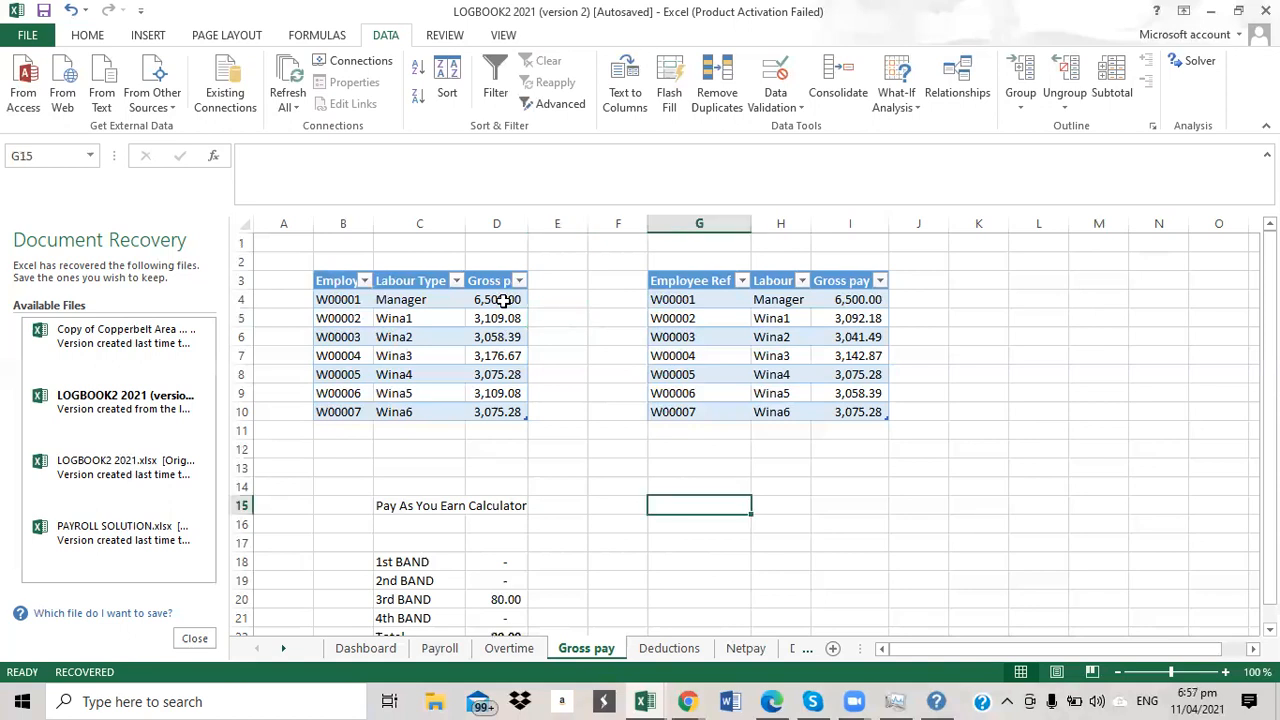
{"action": "left_click", "coordinate": [503, 300]}
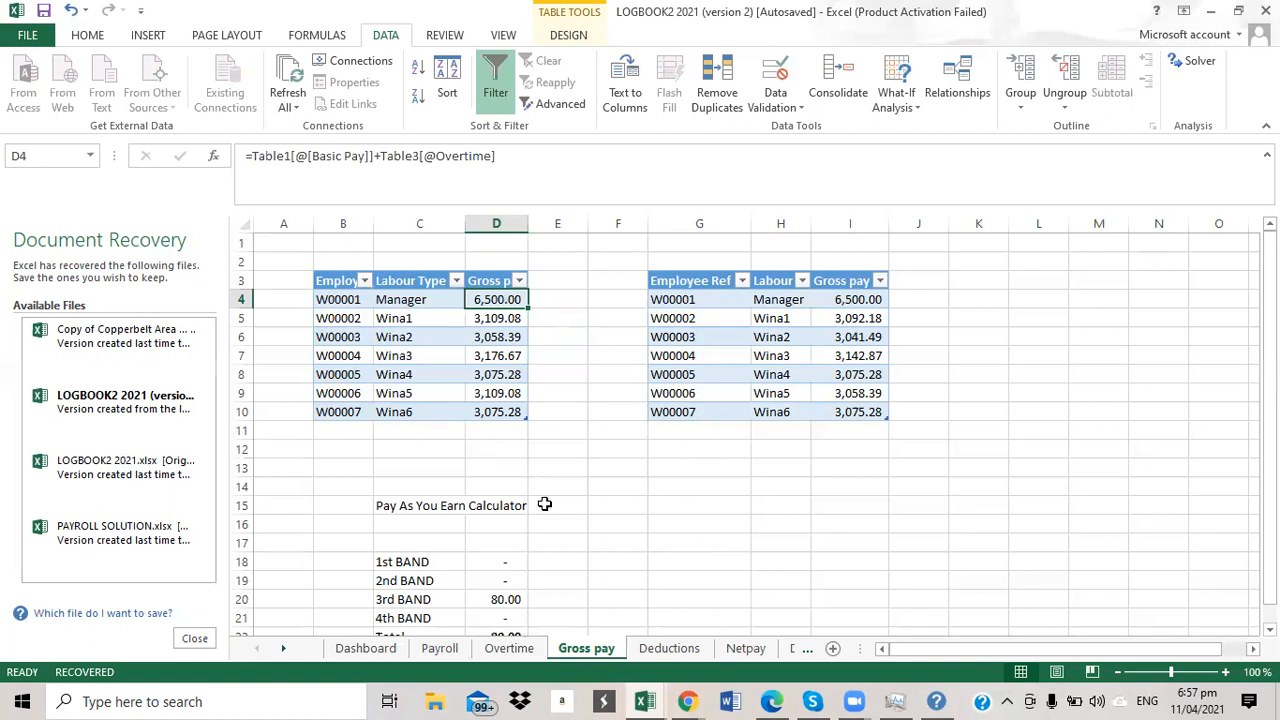
Copy the month labels in C1:G1 of the Overtime sheet and paste them on the Gross pay sheet starting at D1.
{"action": "left_click", "coordinate": [512, 649]}
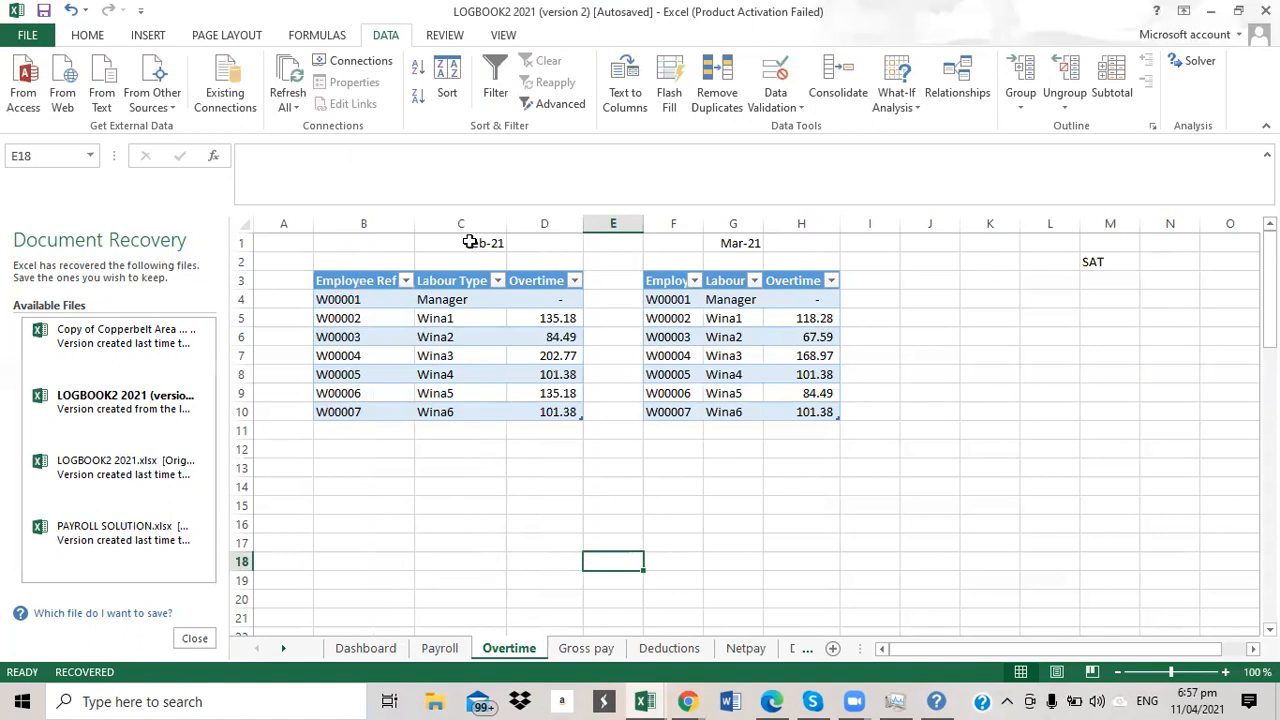
{"action": "left_click_drag", "start_coordinate": [472, 243], "coordinate": [577, 249]}
{"action": "left_click_drag", "start_coordinate": [711, 260], "coordinate": [735, 243]}
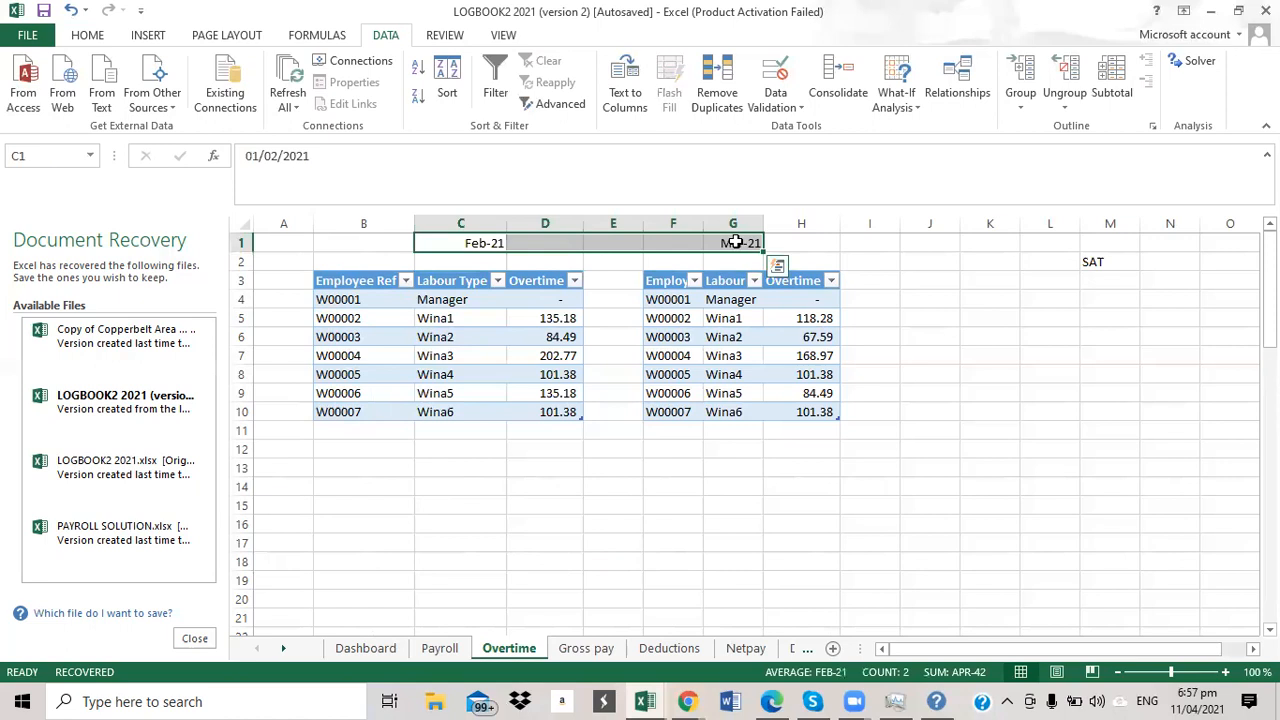
{"action": "key", "text": "ctrl+c"}
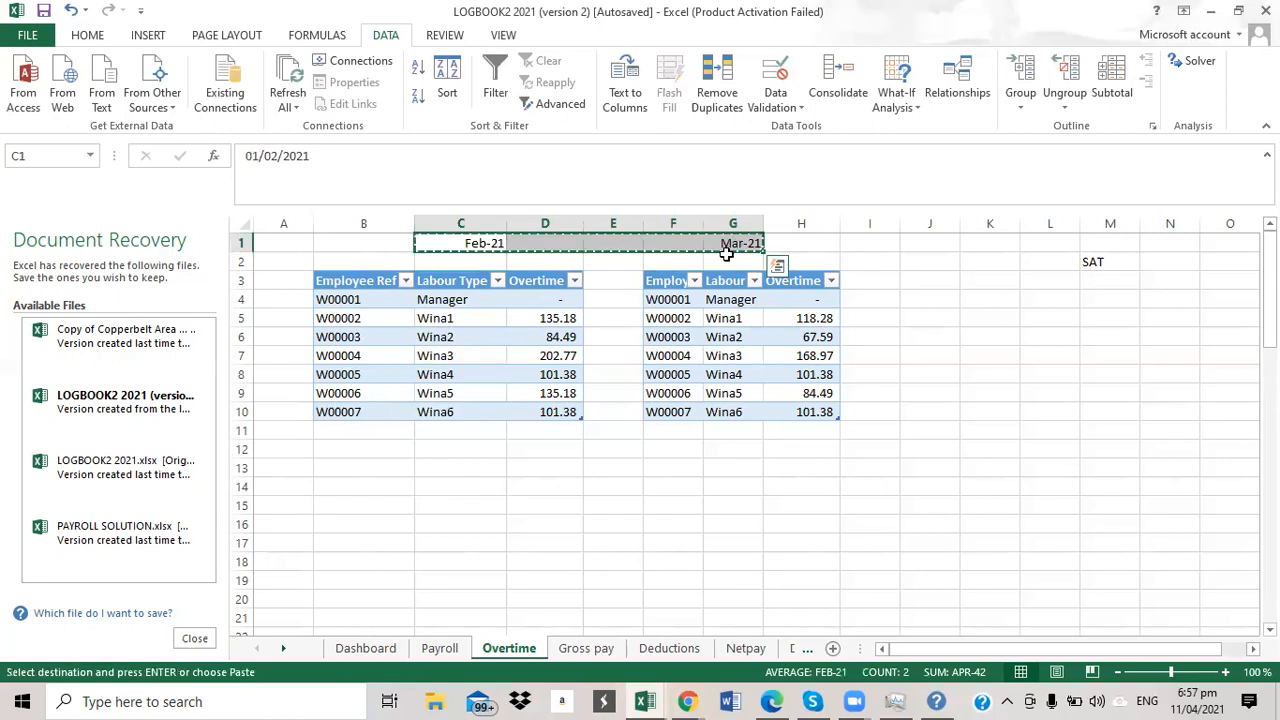
{"action": "left_click", "coordinate": [590, 648]}
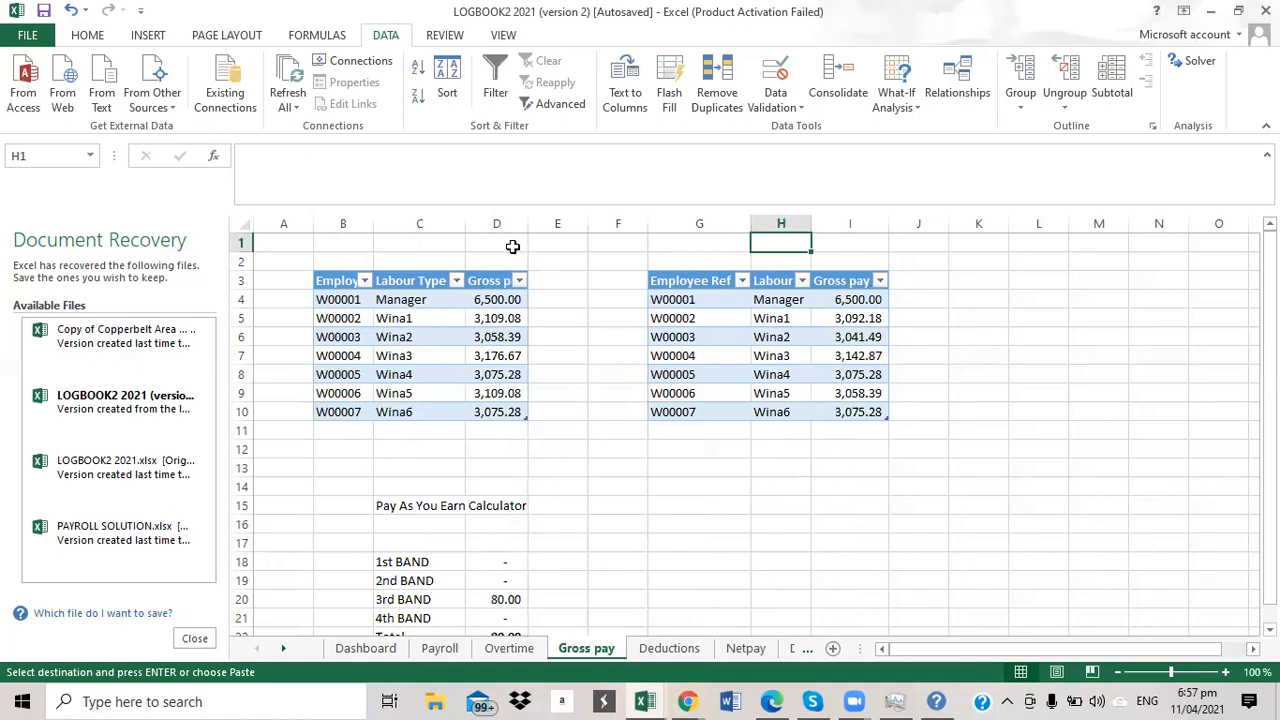
{"action": "left_click", "coordinate": [512, 246]}
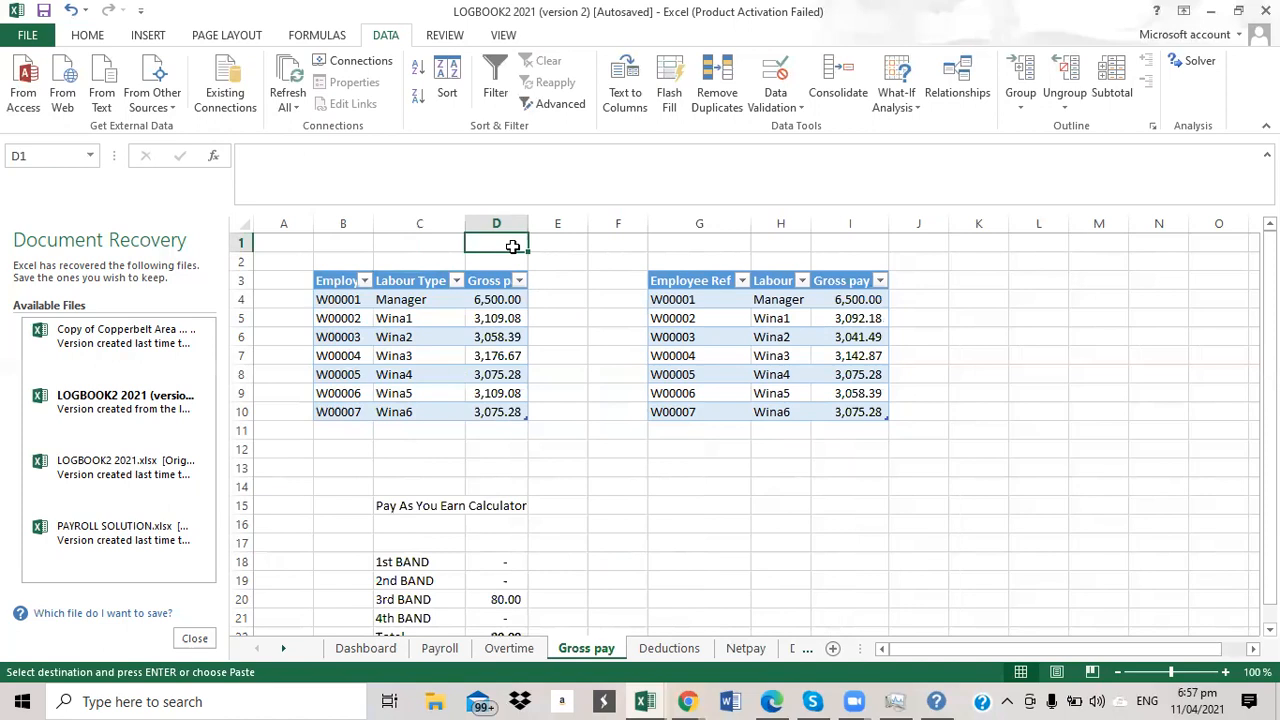
{"action": "key", "text": "ctrl+v"}
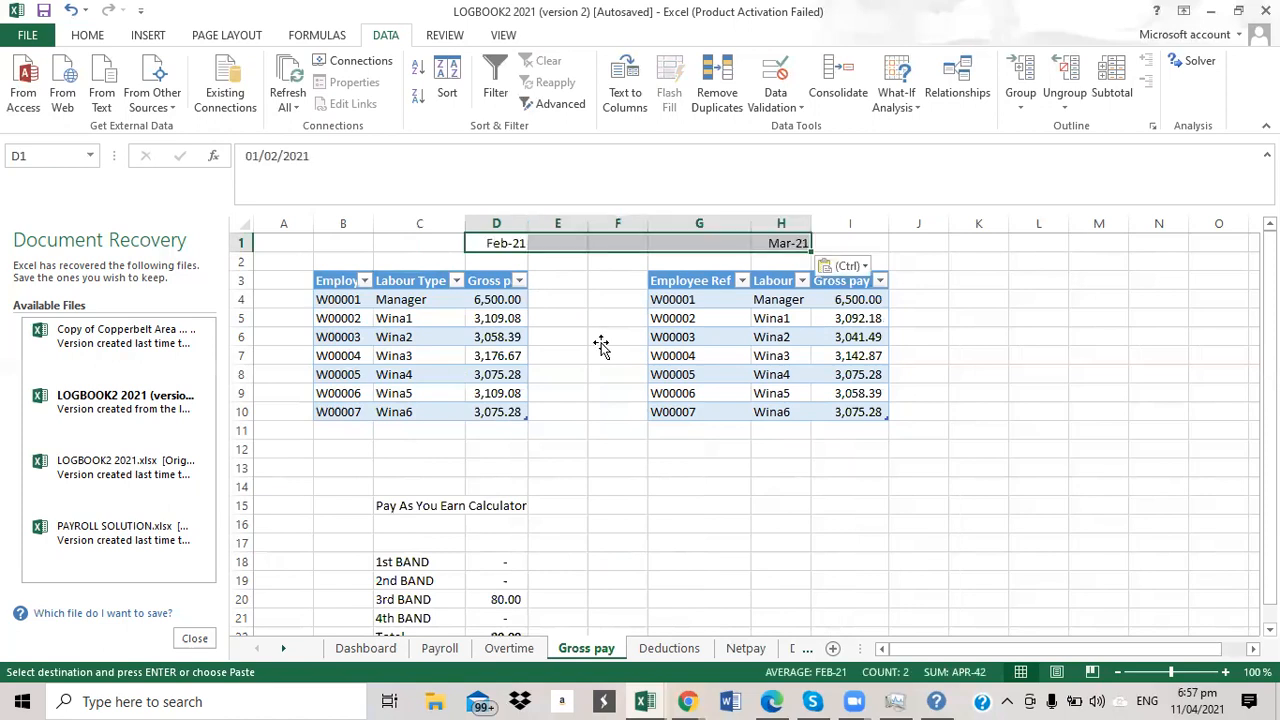
{"action": "left_click", "coordinate": [601, 344]}
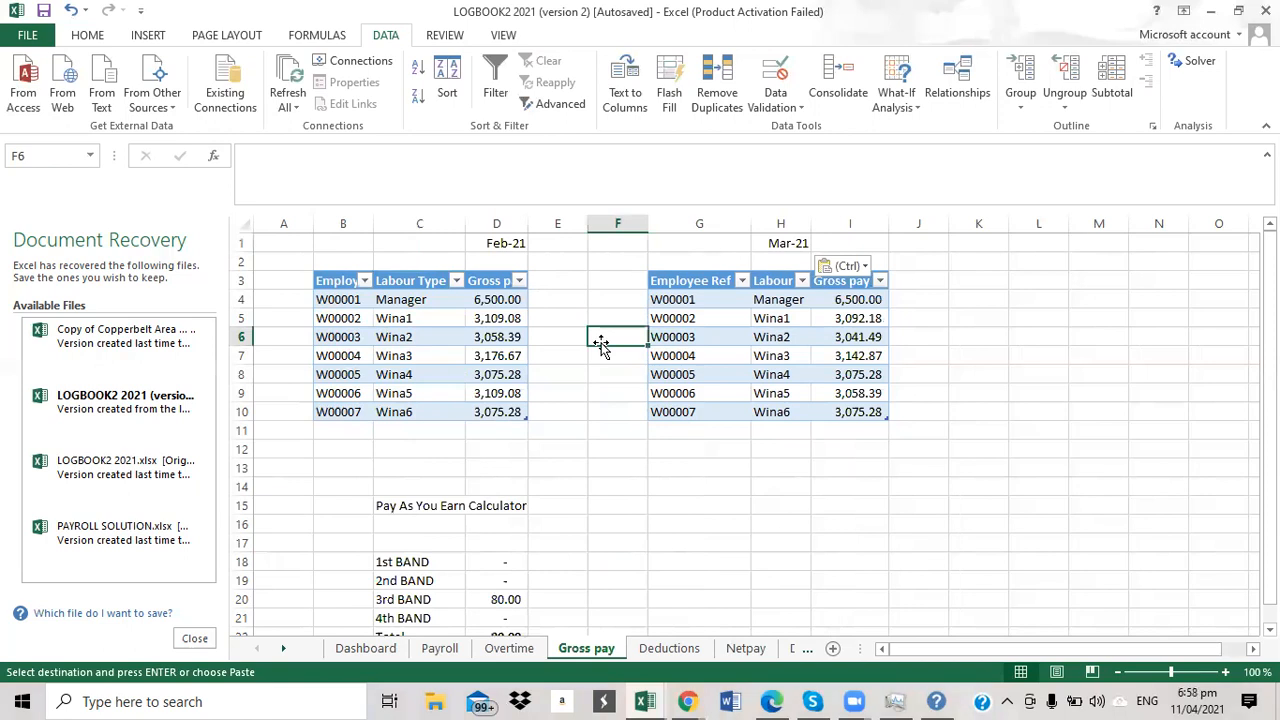
{"action": "left_click", "coordinate": [533, 469]}
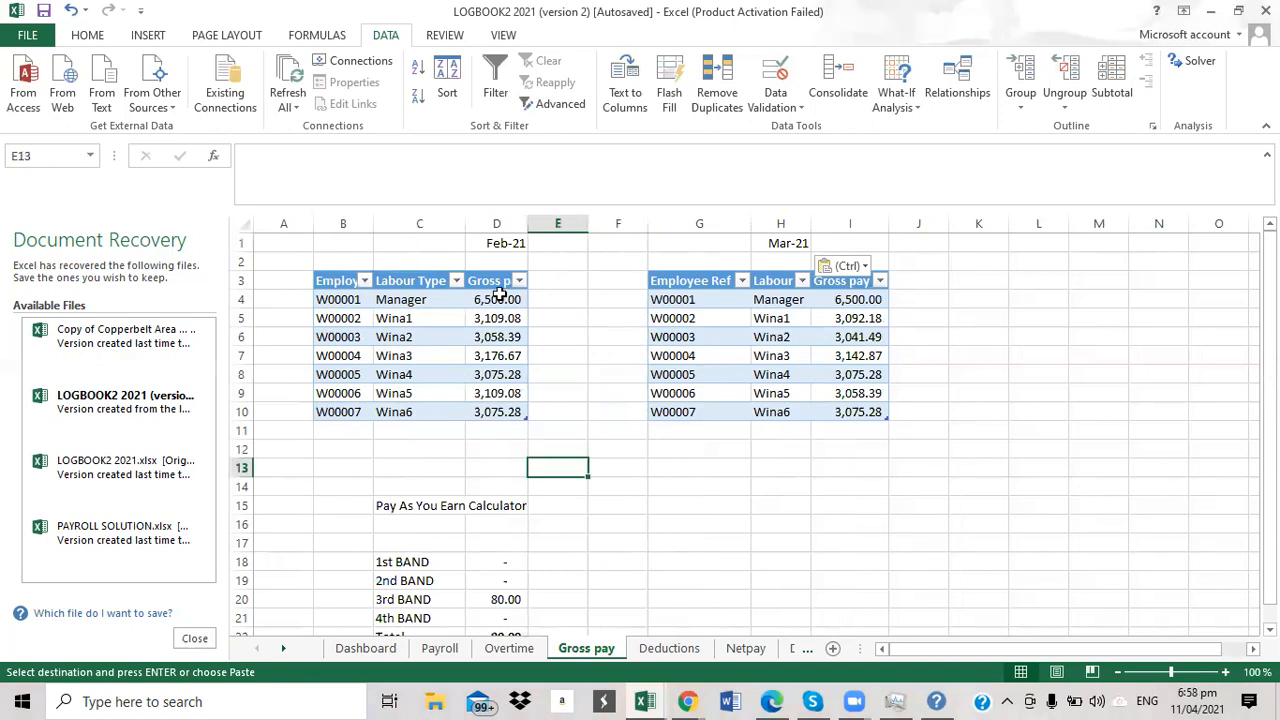
Trace the Manager's February gross pay formula back to its basic pay on the Payroll sheet and overtime on the Overtime sheet.
{"action": "left_click", "coordinate": [499, 299]}
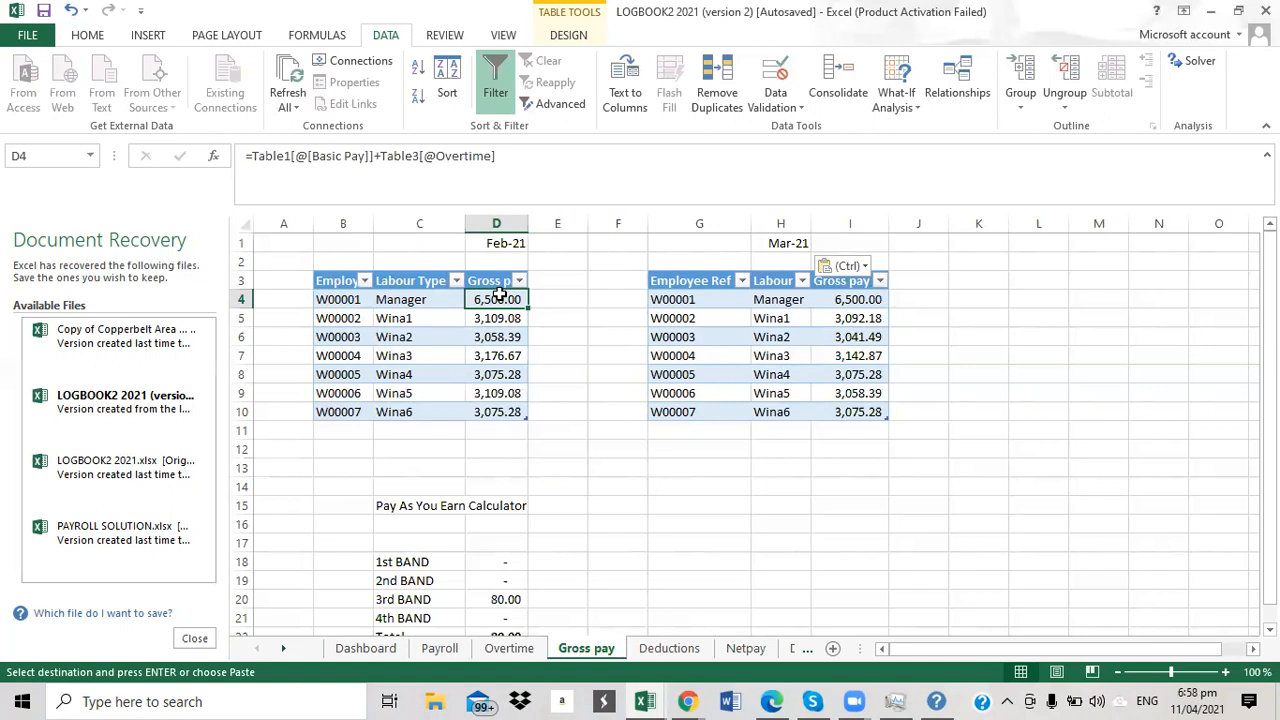
{"action": "left_click", "coordinate": [440, 649]}
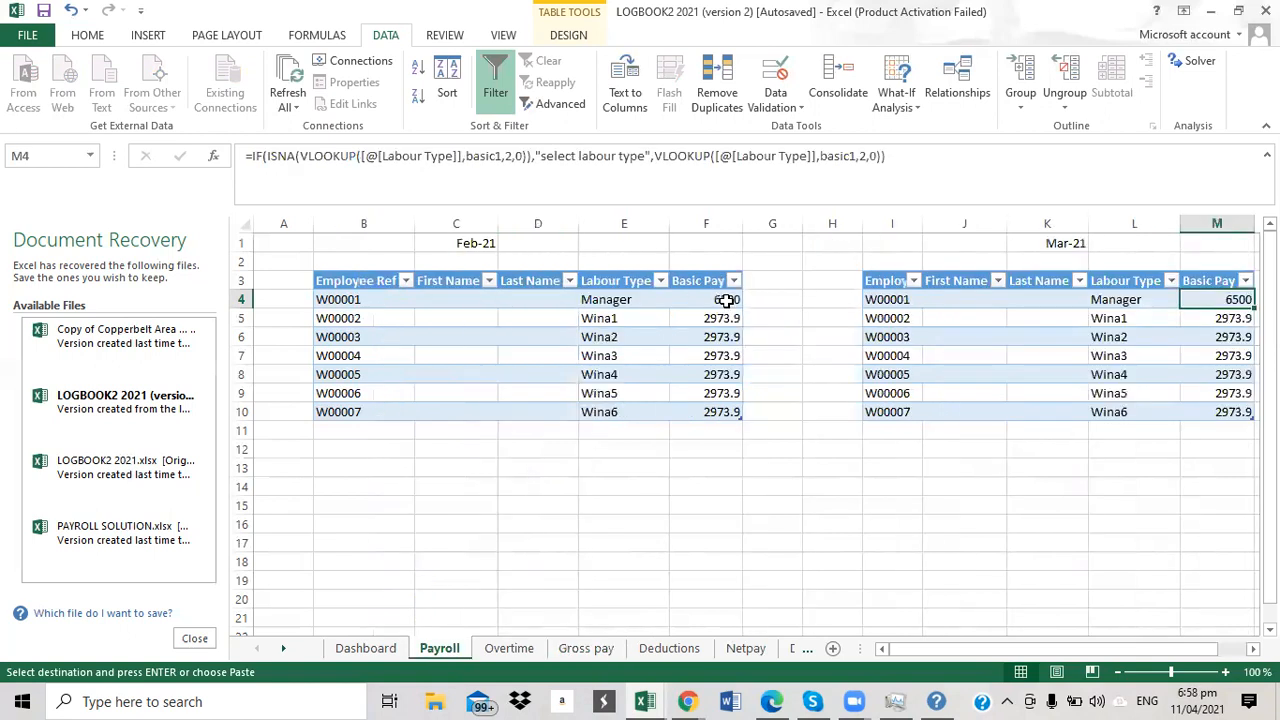
{"action": "left_click", "coordinate": [509, 649]}
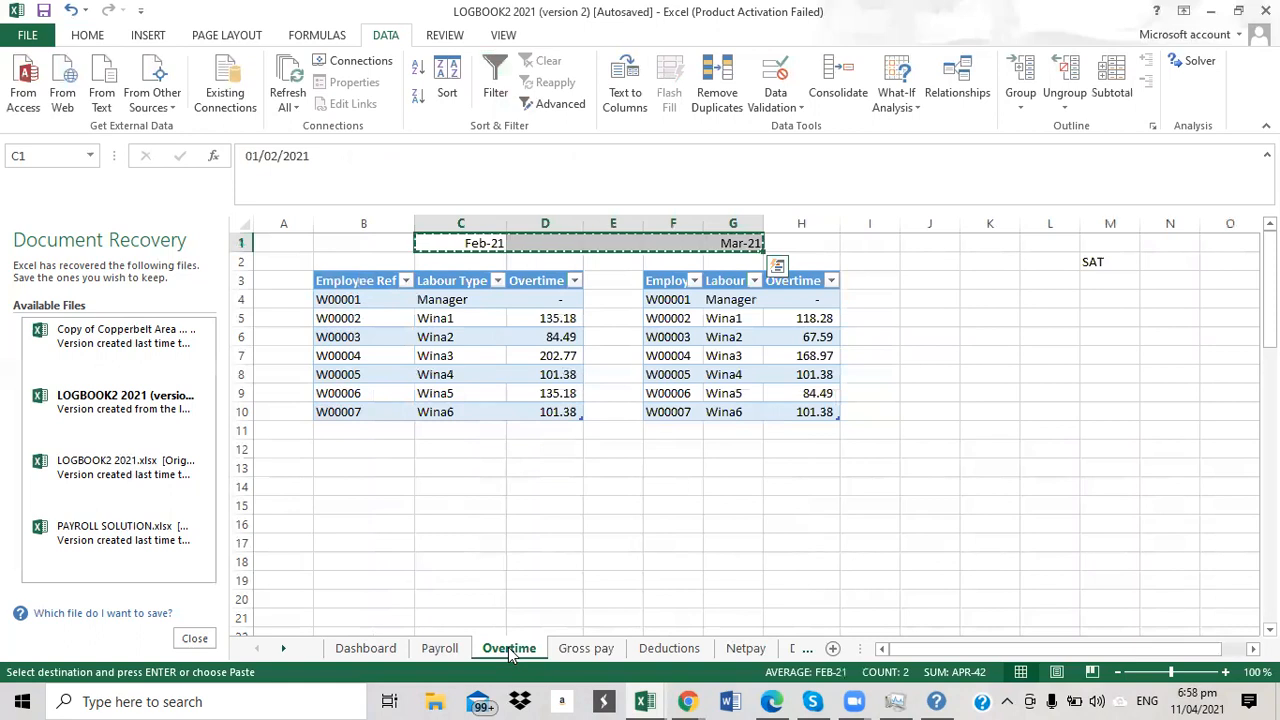
{"action": "left_click", "coordinate": [658, 470]}
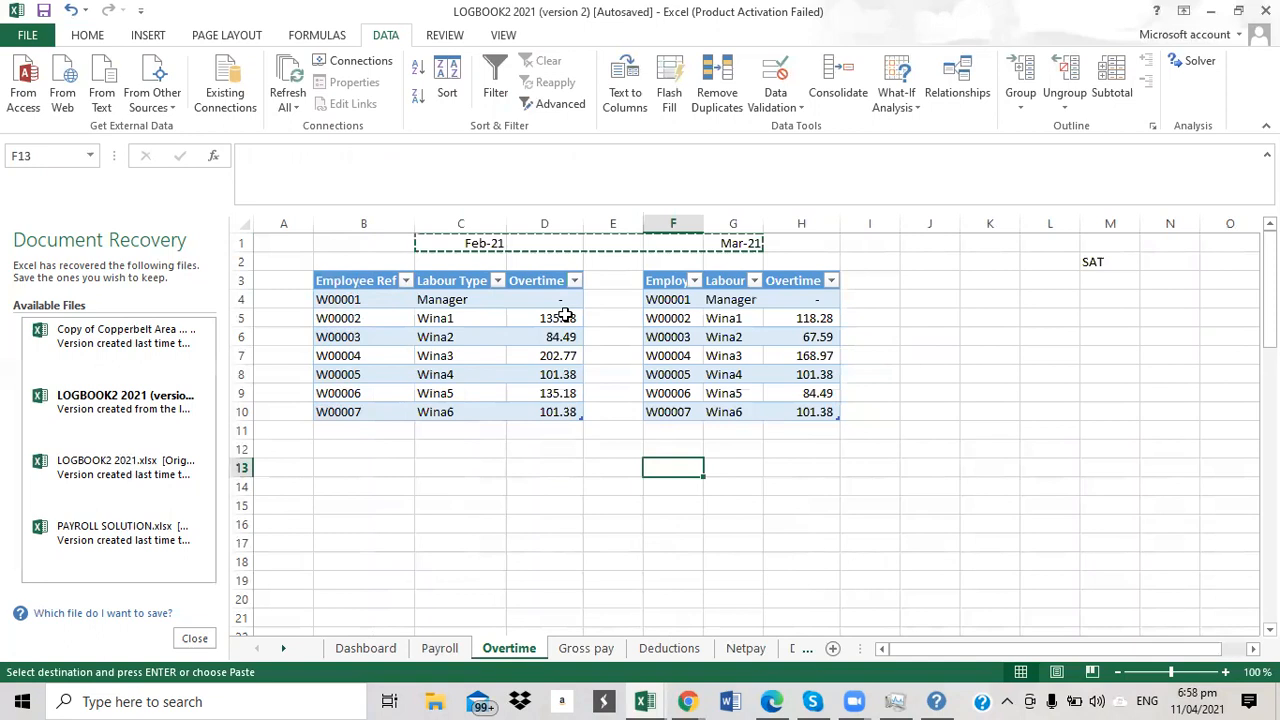
{"action": "key", "text": "F2"}
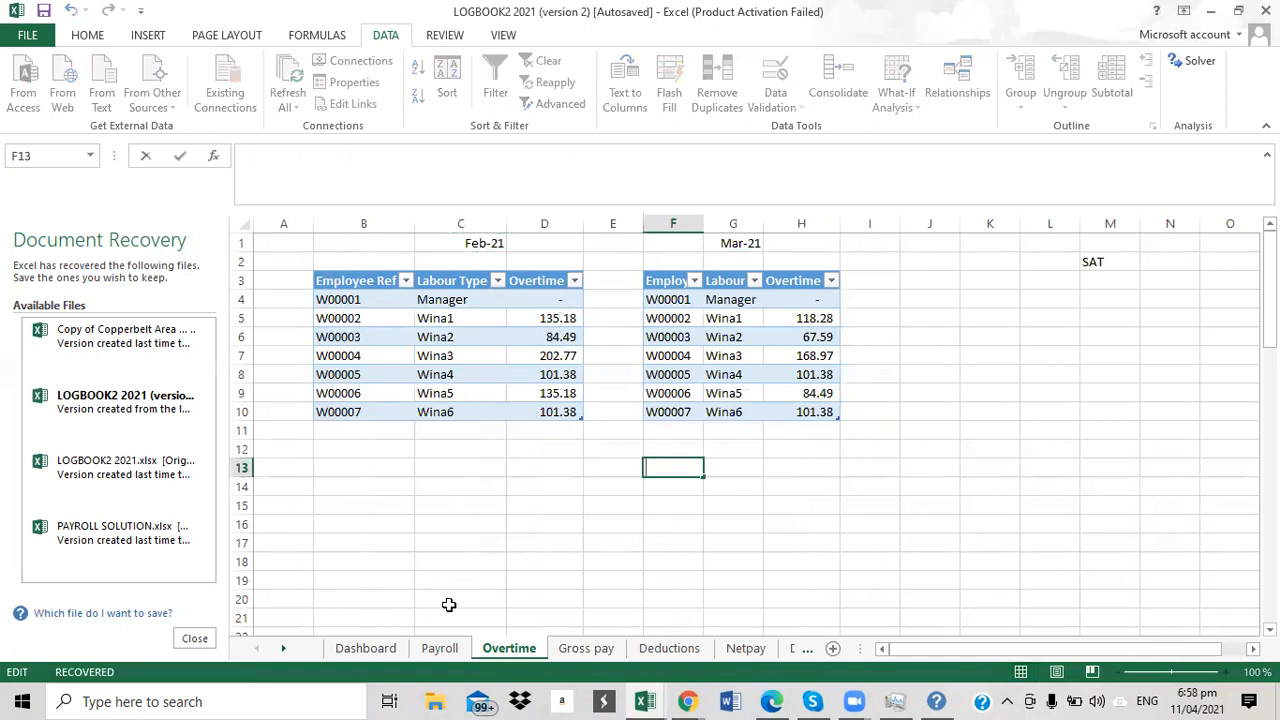
{"action": "left_click", "coordinate": [450, 648]}
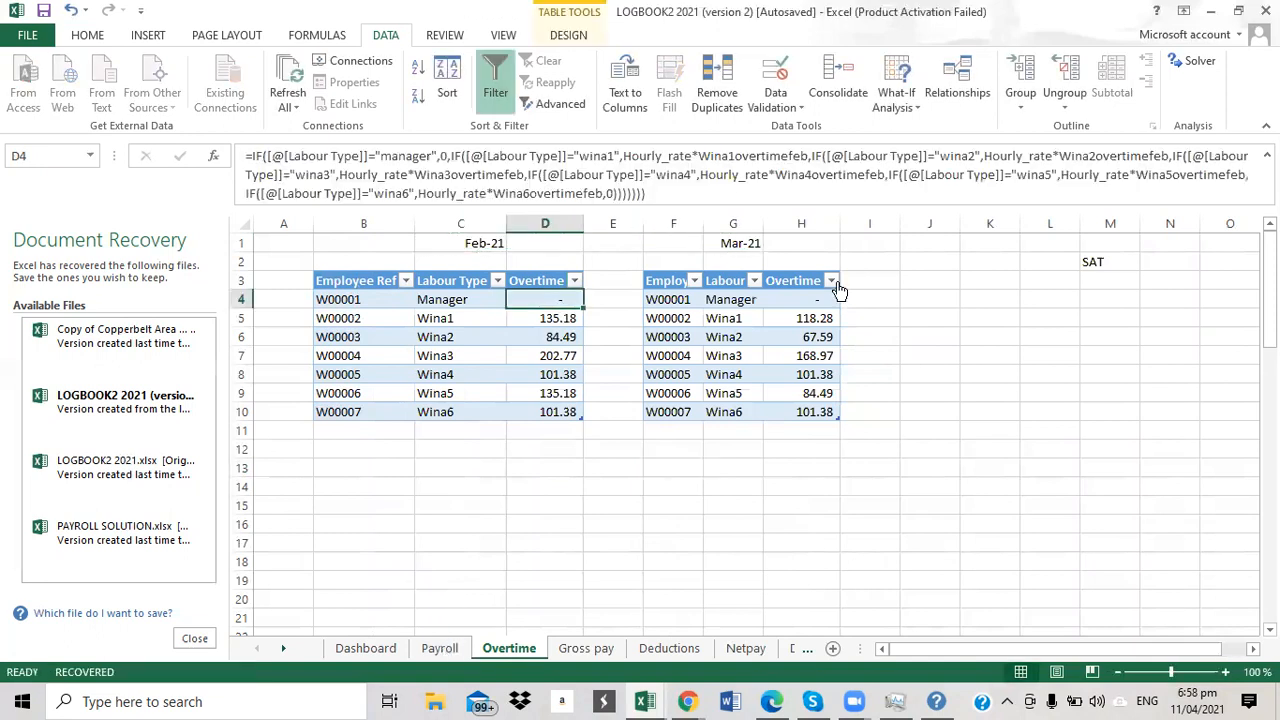
{"action": "left_click", "coordinate": [975, 451]}
{"action": "left_click", "coordinate": [695, 428]}
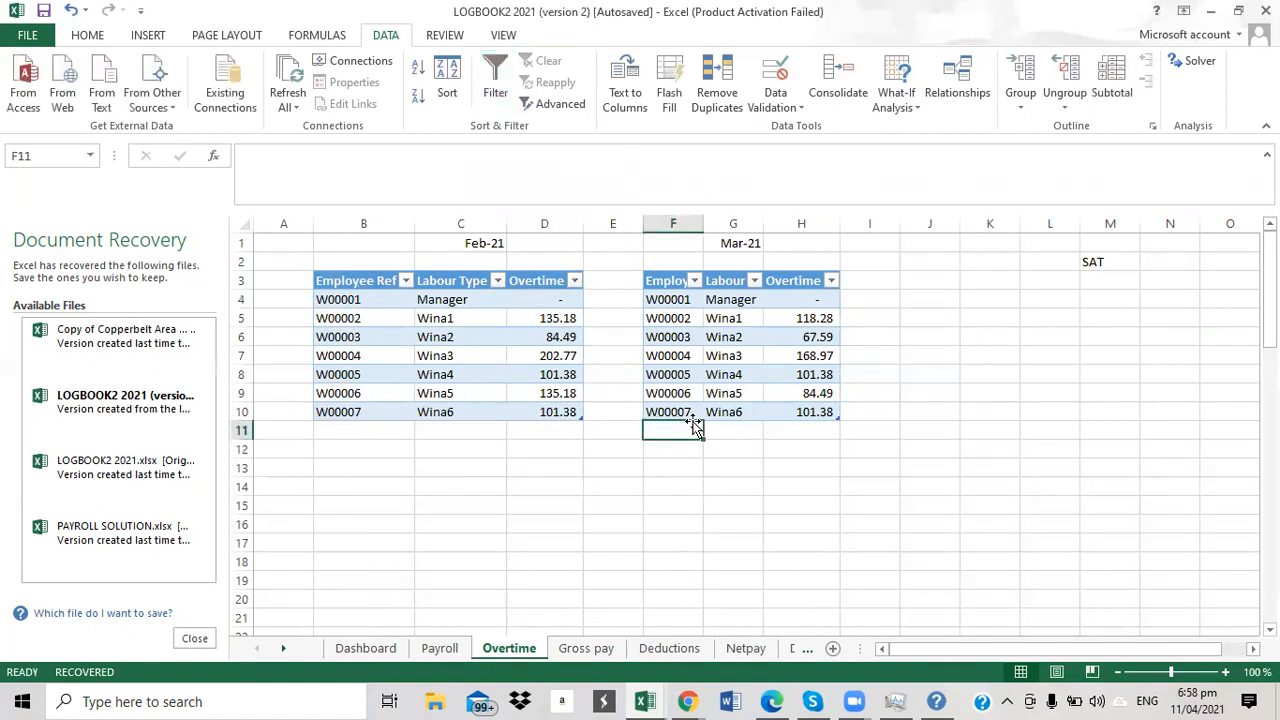
Return to the Gross pay sheet and inspect Wina2's gross pay formula in the March table.
{"action": "left_click", "coordinate": [579, 651]}
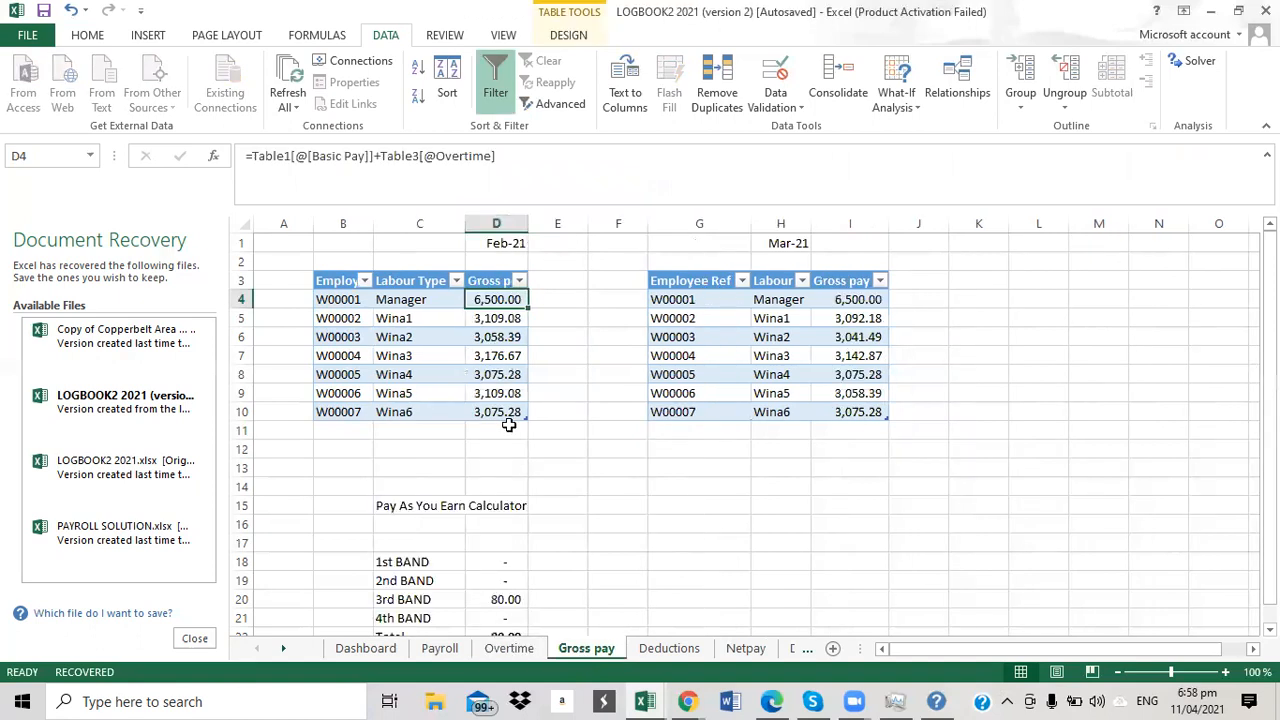
{"action": "left_click", "coordinate": [884, 337]}
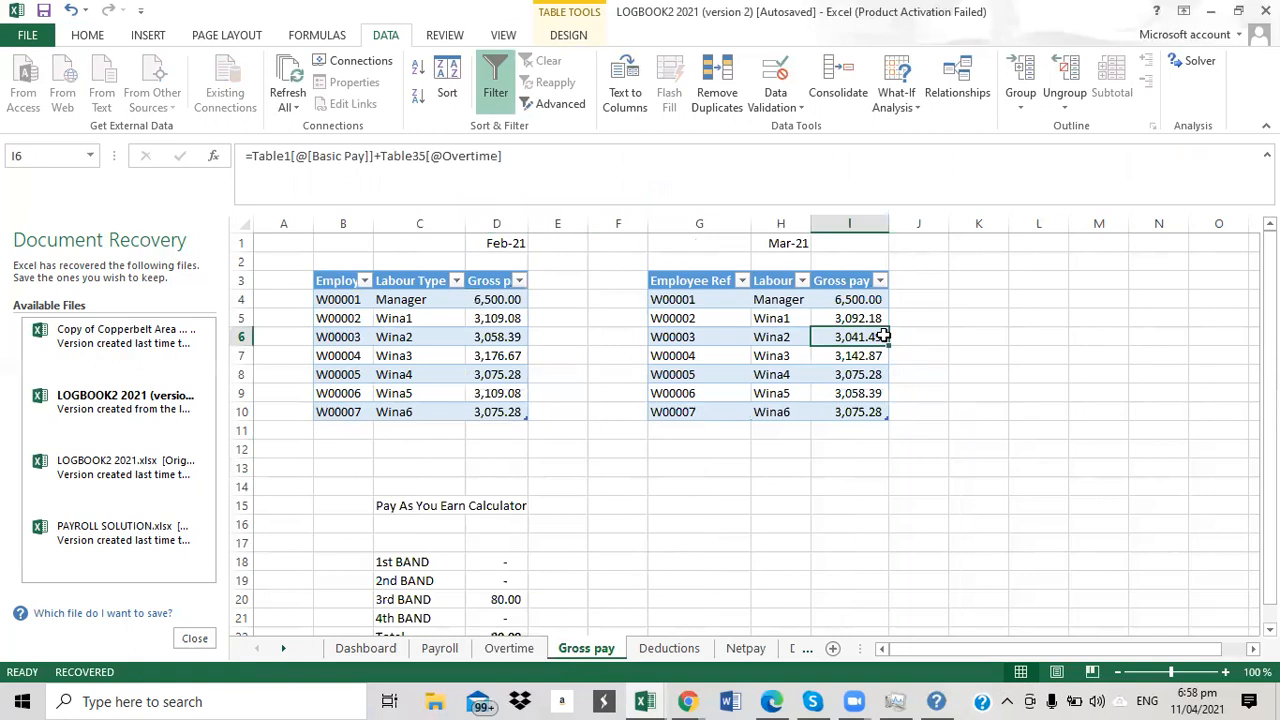
{"action": "left_click", "coordinate": [790, 443]}
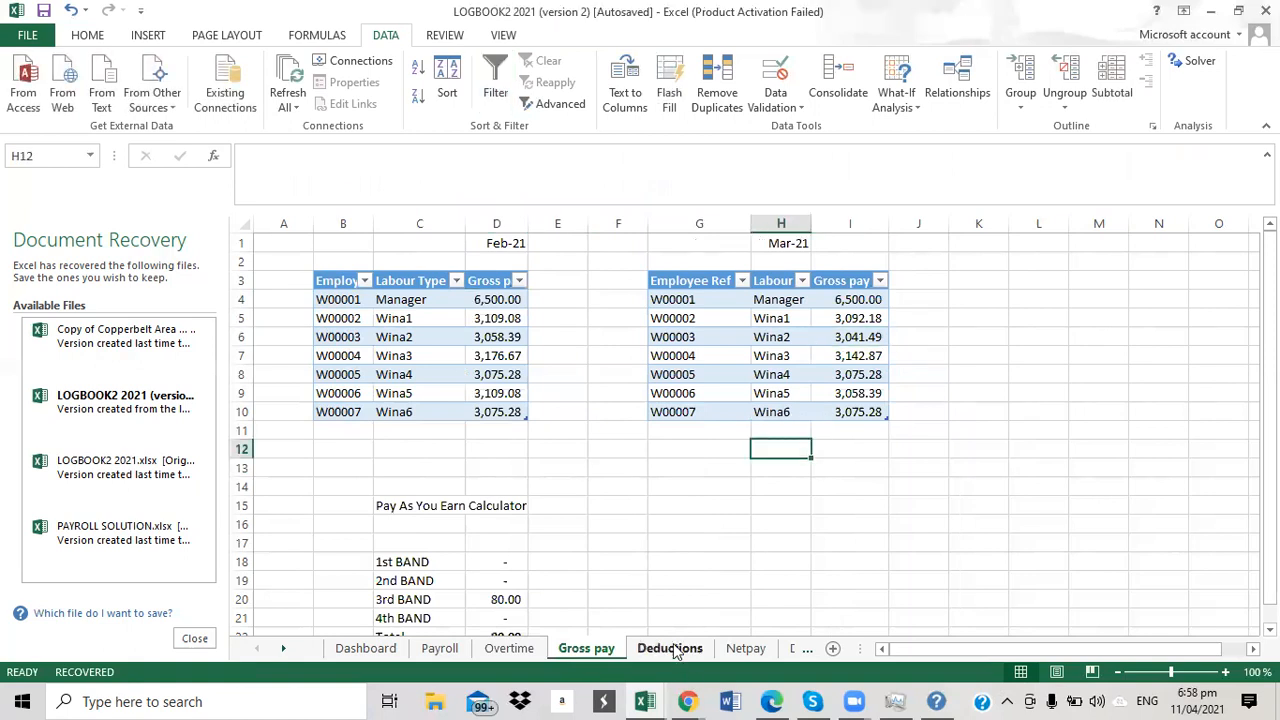
Open the Deductions sheet and inspect the Manager's NAPSA and PAYE formulas in the first table.
{"action": "left_click", "coordinate": [670, 649]}
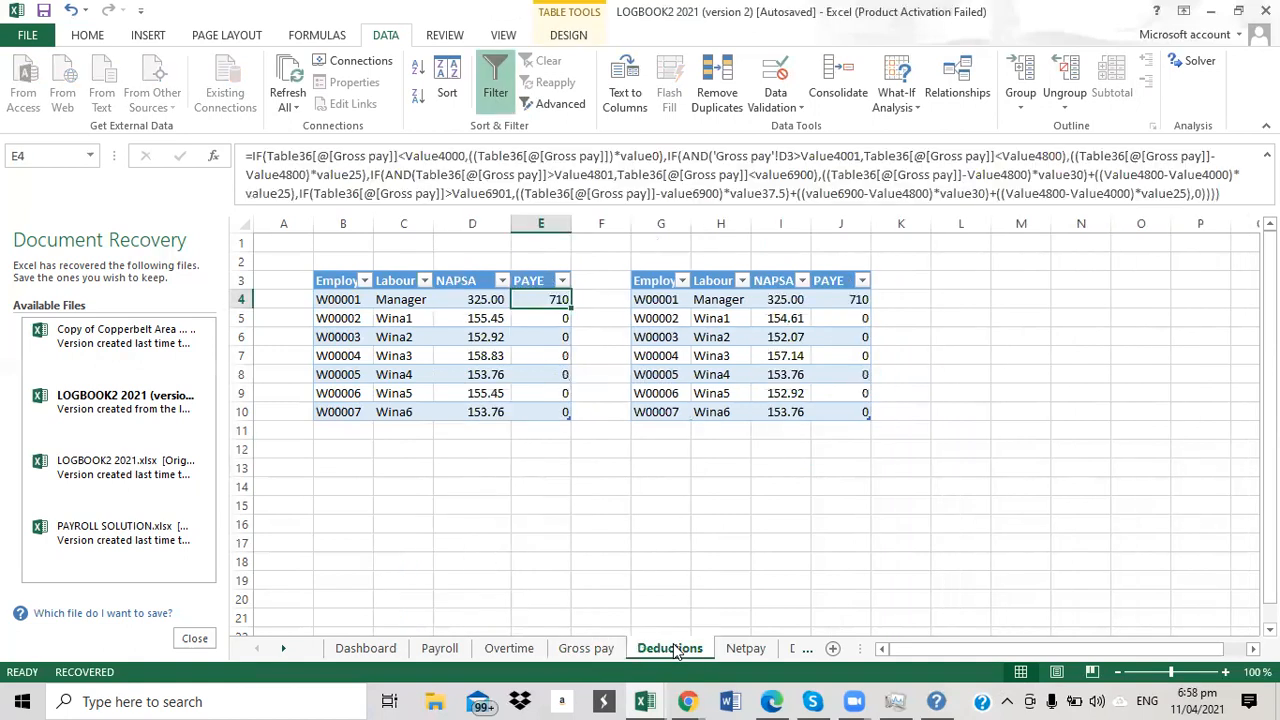
{"action": "left_click", "coordinate": [475, 504]}
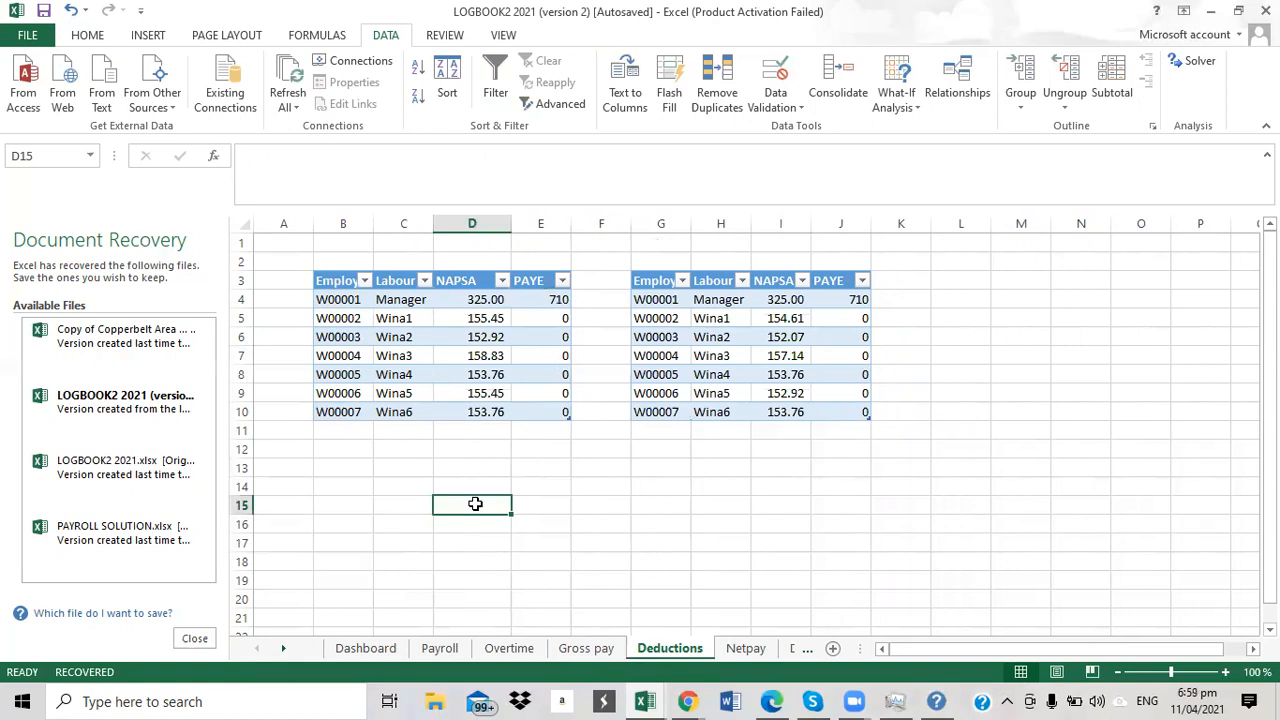
{"action": "left_click", "coordinate": [487, 284]}
{"action": "left_click", "coordinate": [536, 300]}
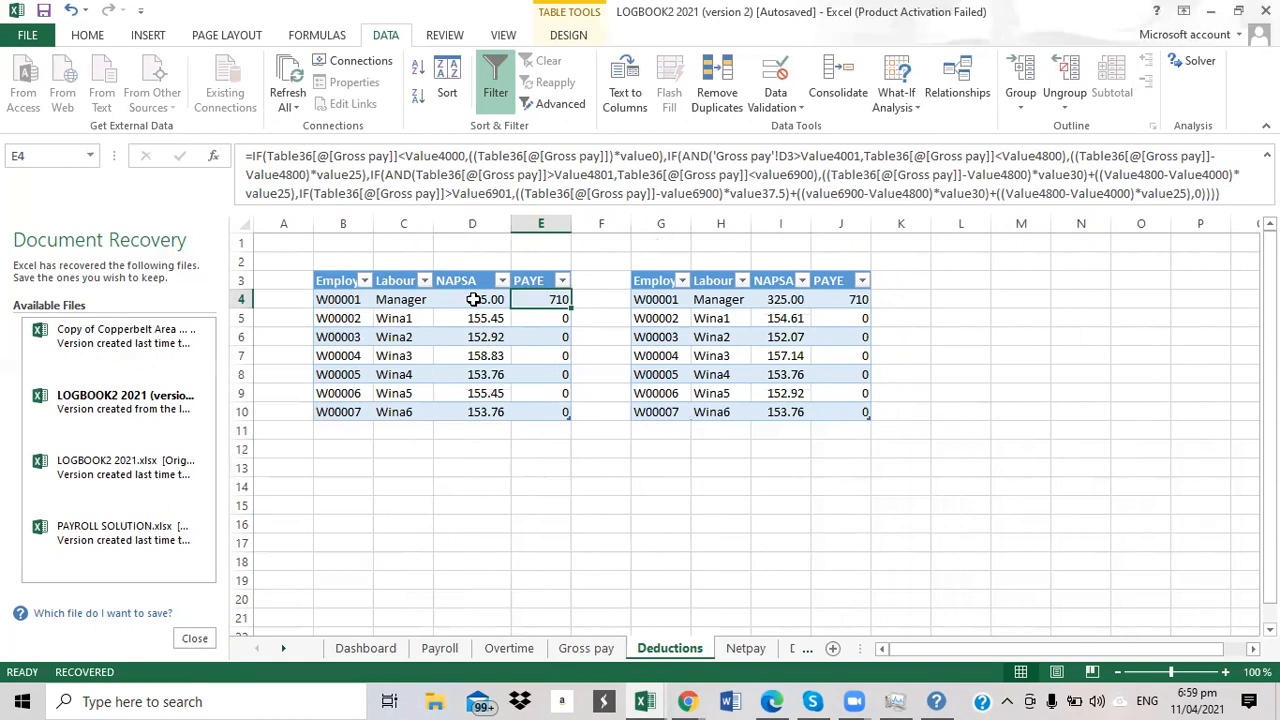
{"action": "left_click", "coordinate": [474, 300]}
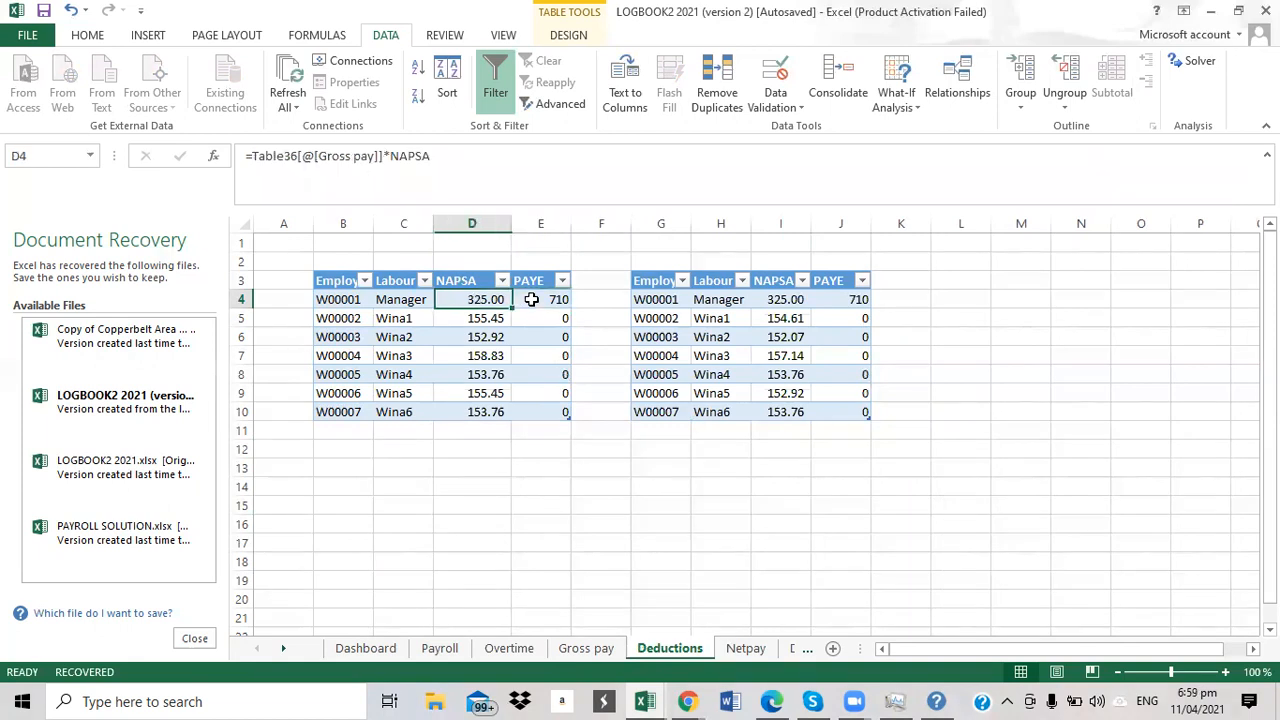
{"action": "left_click", "coordinate": [531, 300]}
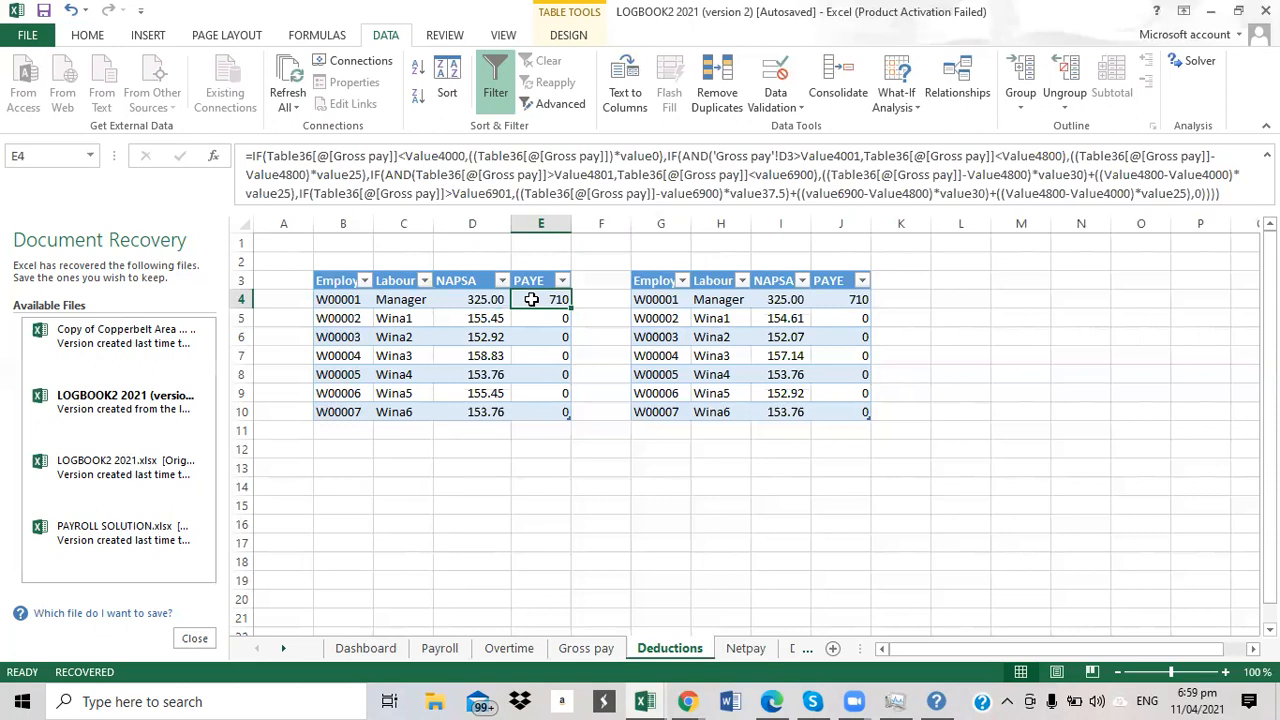
{"action": "left_click", "coordinate": [449, 287]}
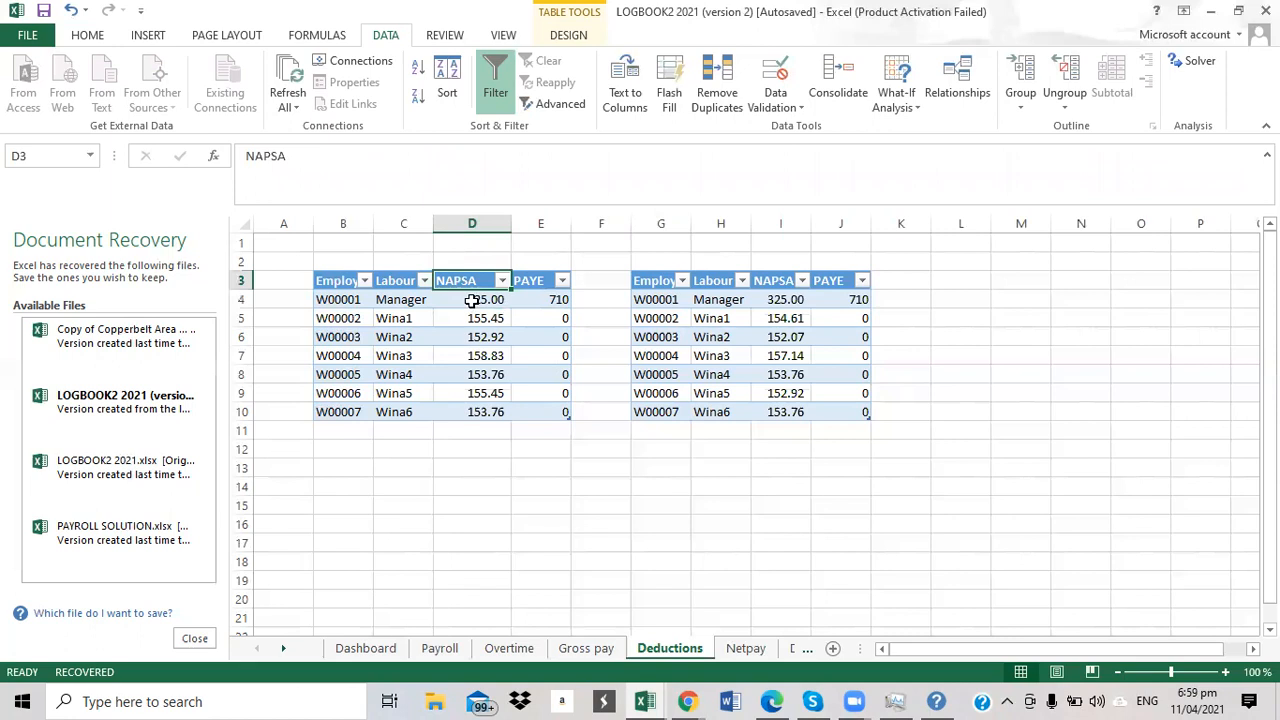
{"action": "left_click", "coordinate": [536, 299]}
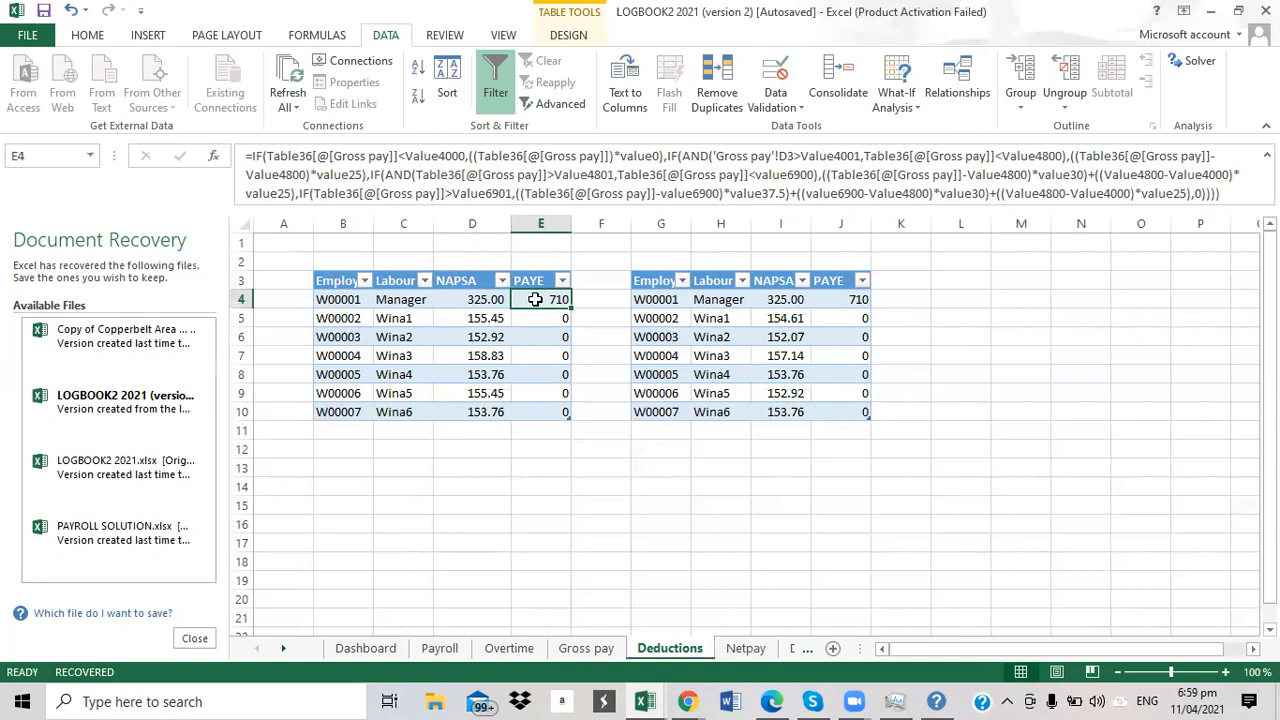
{"action": "left_click", "coordinate": [479, 297]}
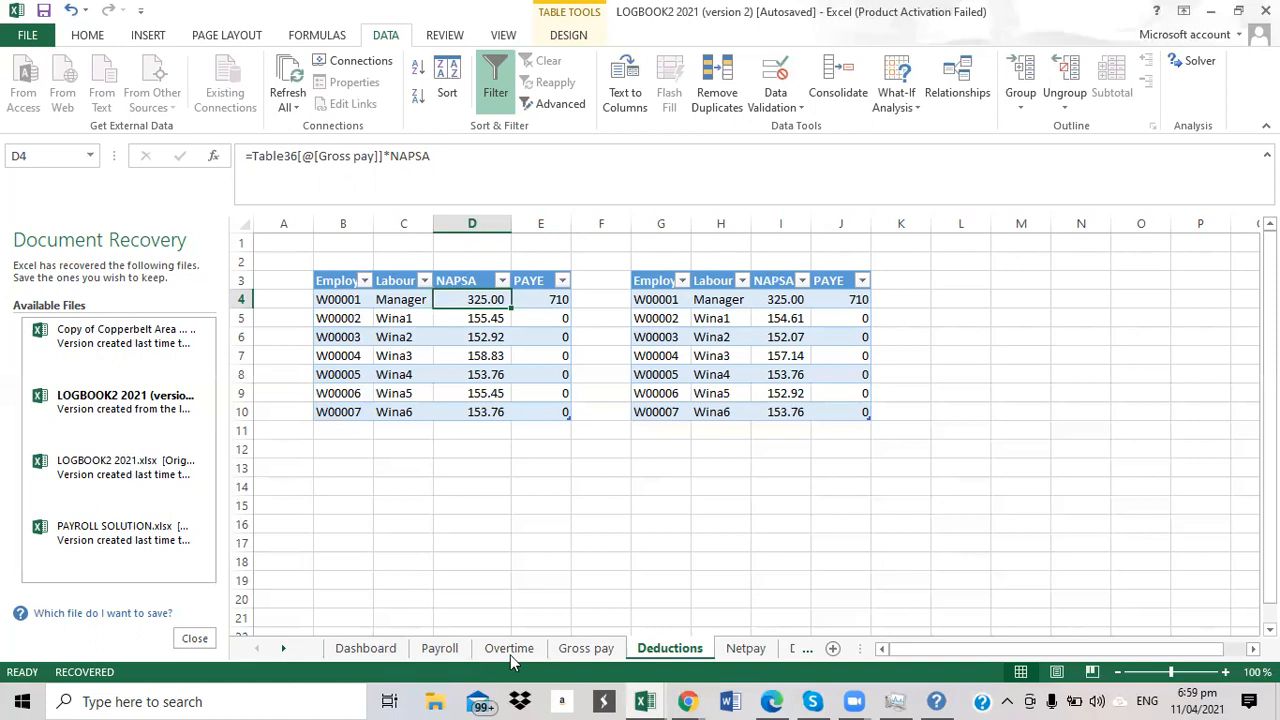
Compare the Gross pay sheet with the Deductions sheet and inspect Wina1's NAPSA formula in the first deductions table.
{"action": "left_click", "coordinate": [586, 648]}
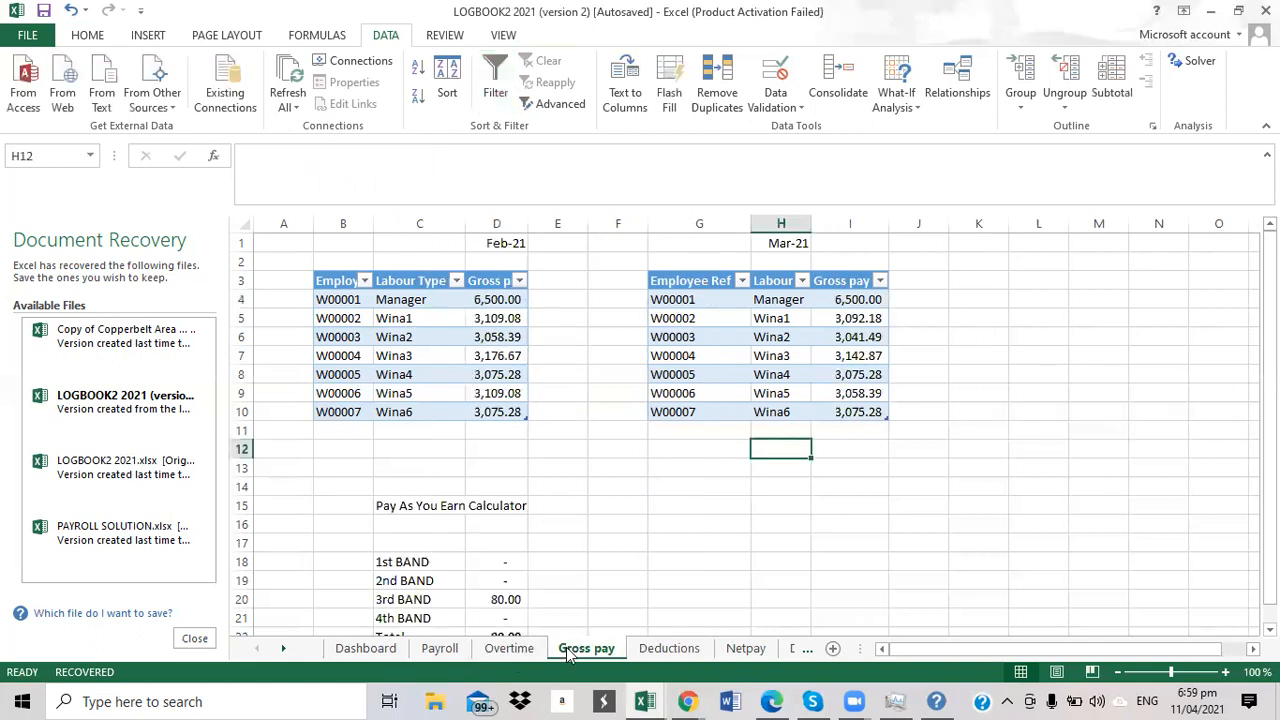
{"action": "left_click", "coordinate": [658, 651]}
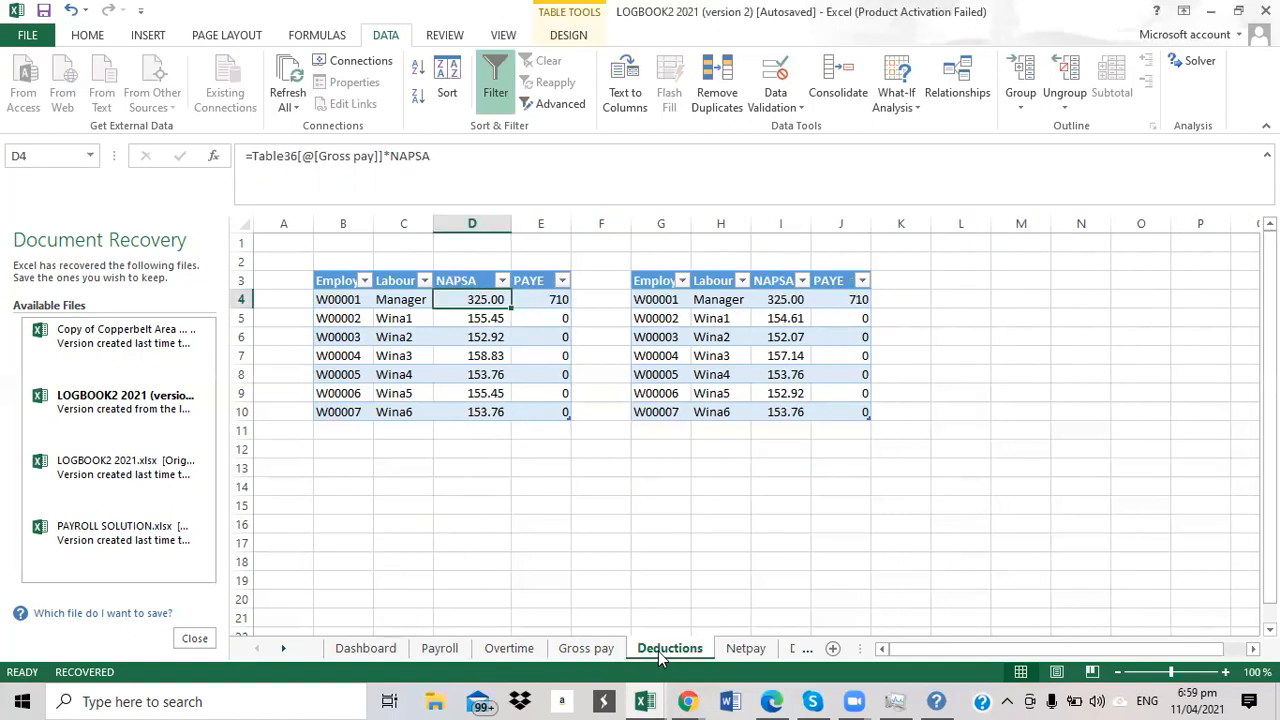
{"action": "left_click", "coordinate": [585, 650]}
{"action": "left_click", "coordinate": [660, 651]}
{"action": "left_click", "coordinate": [478, 317]}
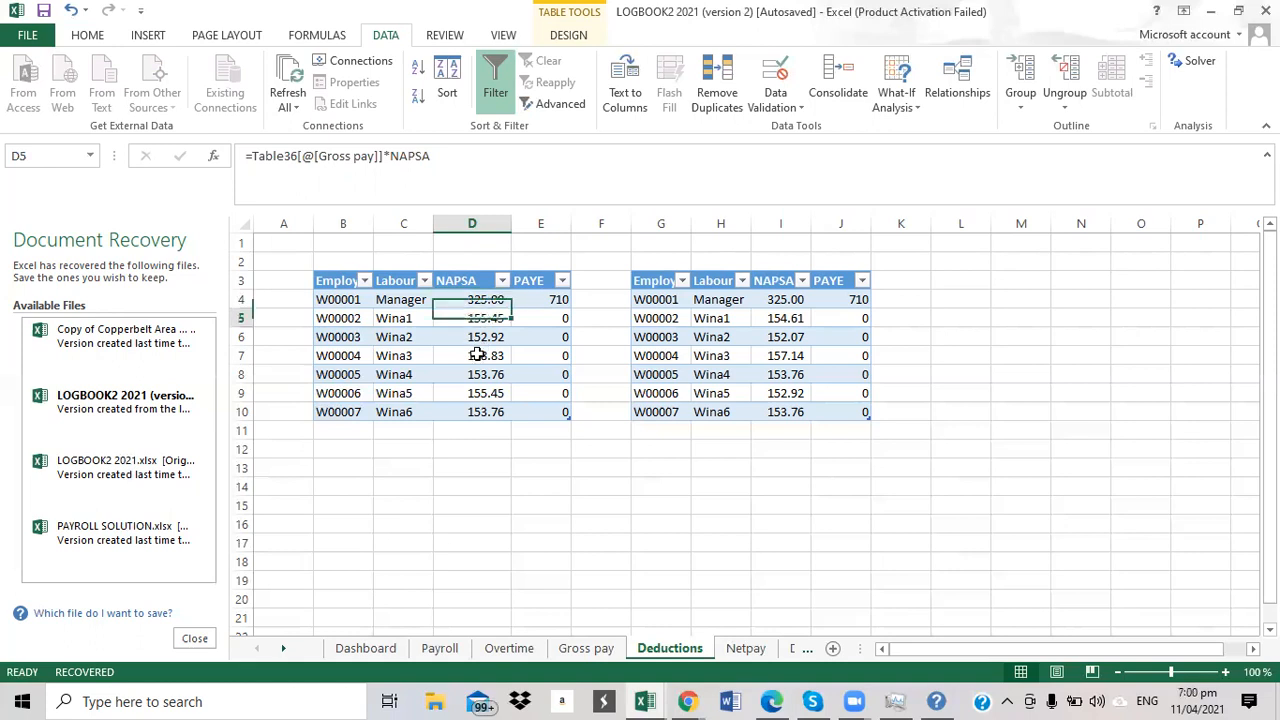
Inspect the Manager's NAPSA formula in the first deductions table and review Wina2's entry in the second table.
{"action": "left_click", "coordinate": [468, 302]}
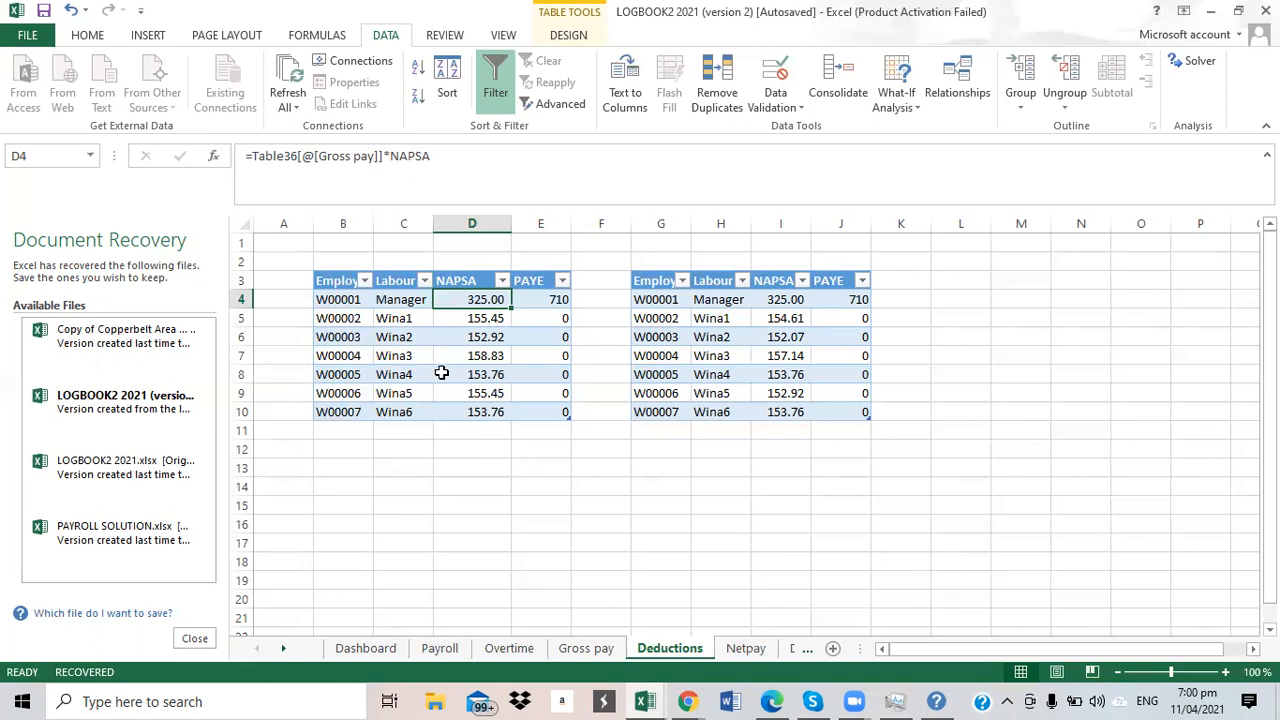
{"action": "left_click", "coordinate": [515, 435]}
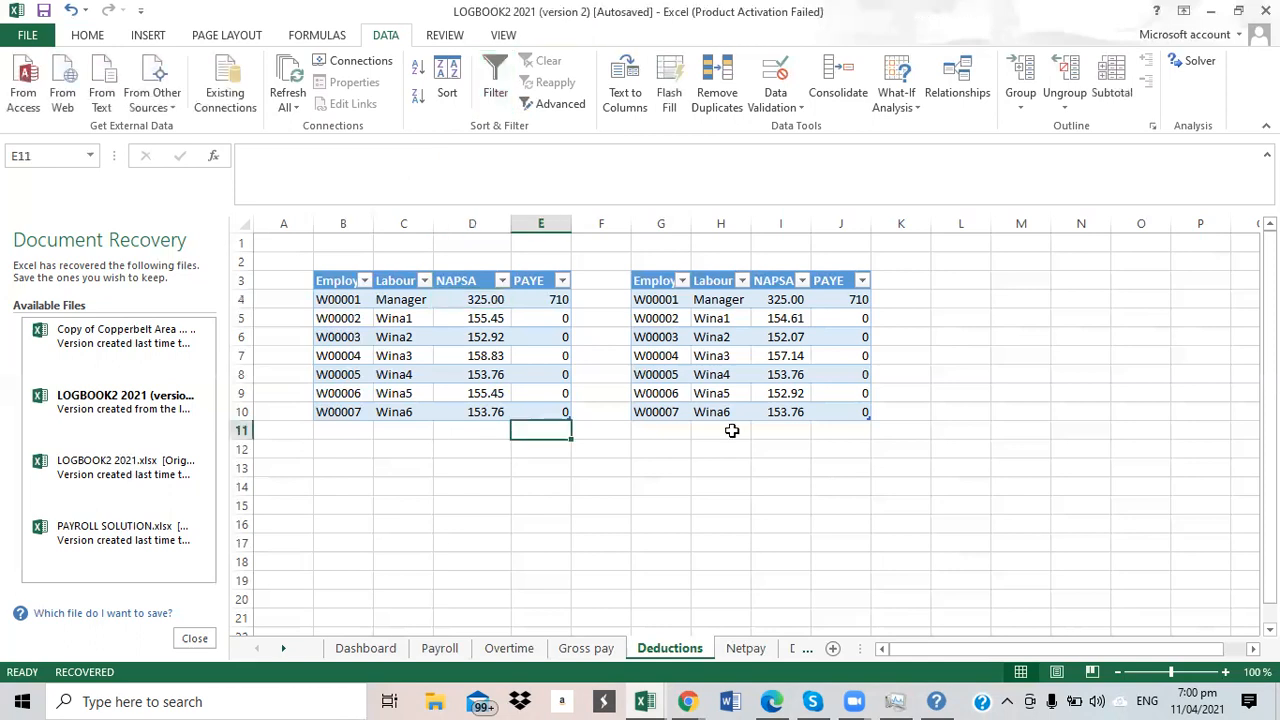
{"action": "left_click", "coordinate": [732, 430]}
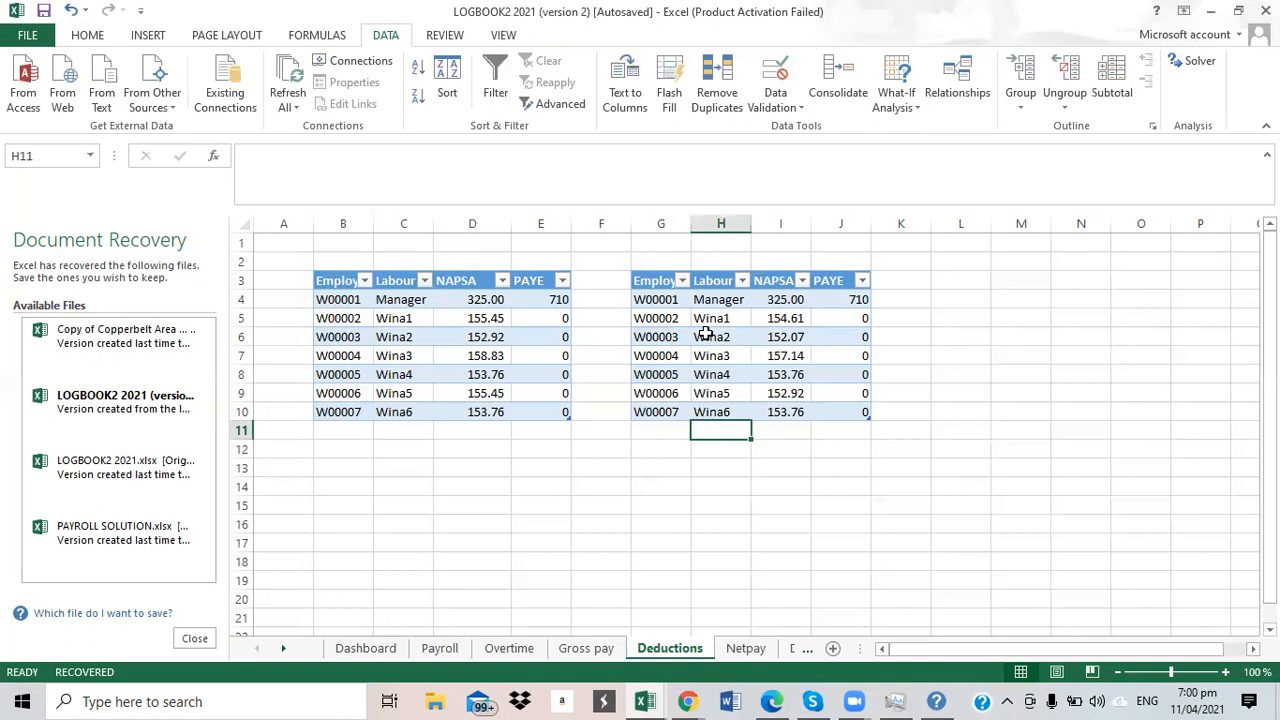
{"action": "left_click", "coordinate": [705, 336]}
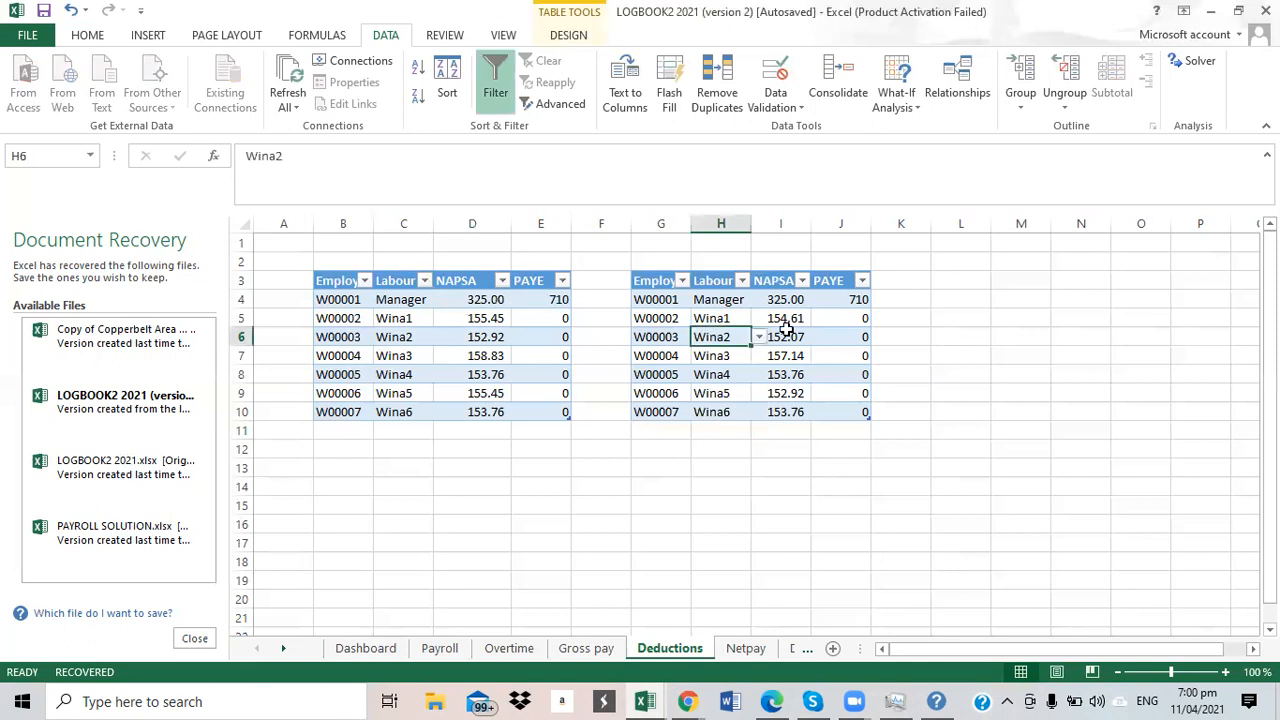
{"action": "key", "text": "Right"}
{"action": "left_click", "coordinate": [889, 355]}
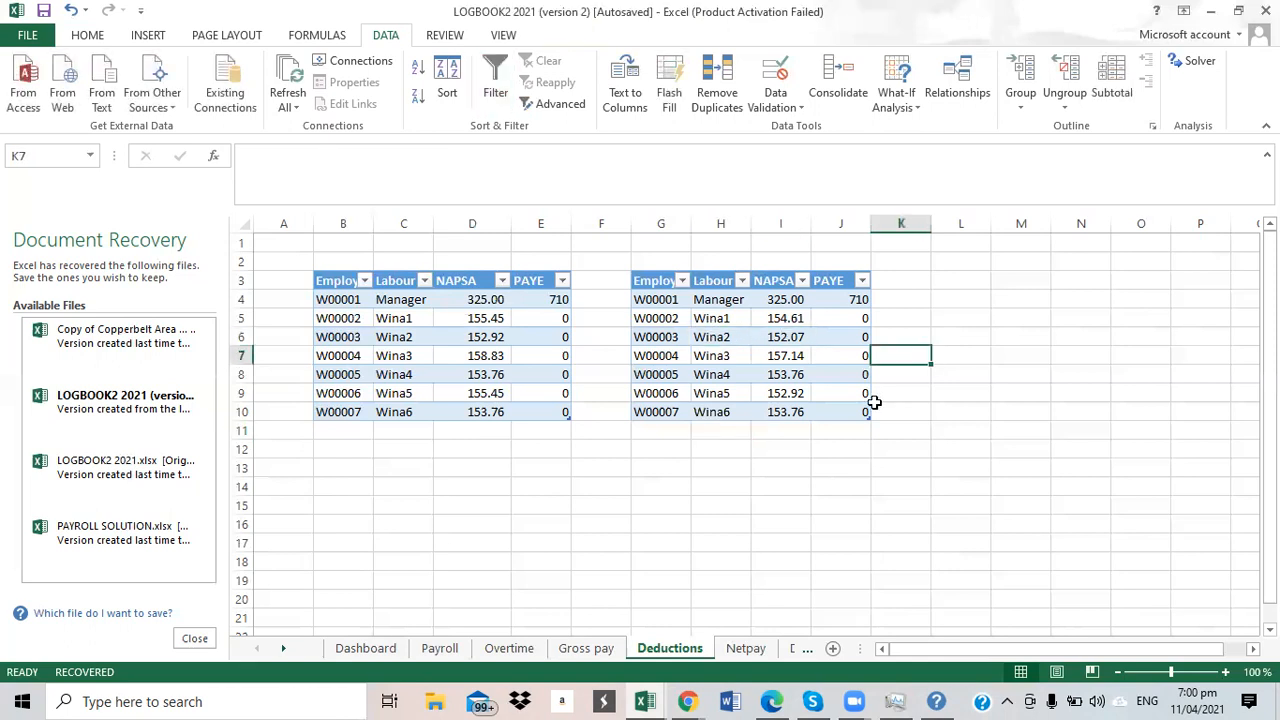
{"action": "left_click", "coordinate": [874, 481]}
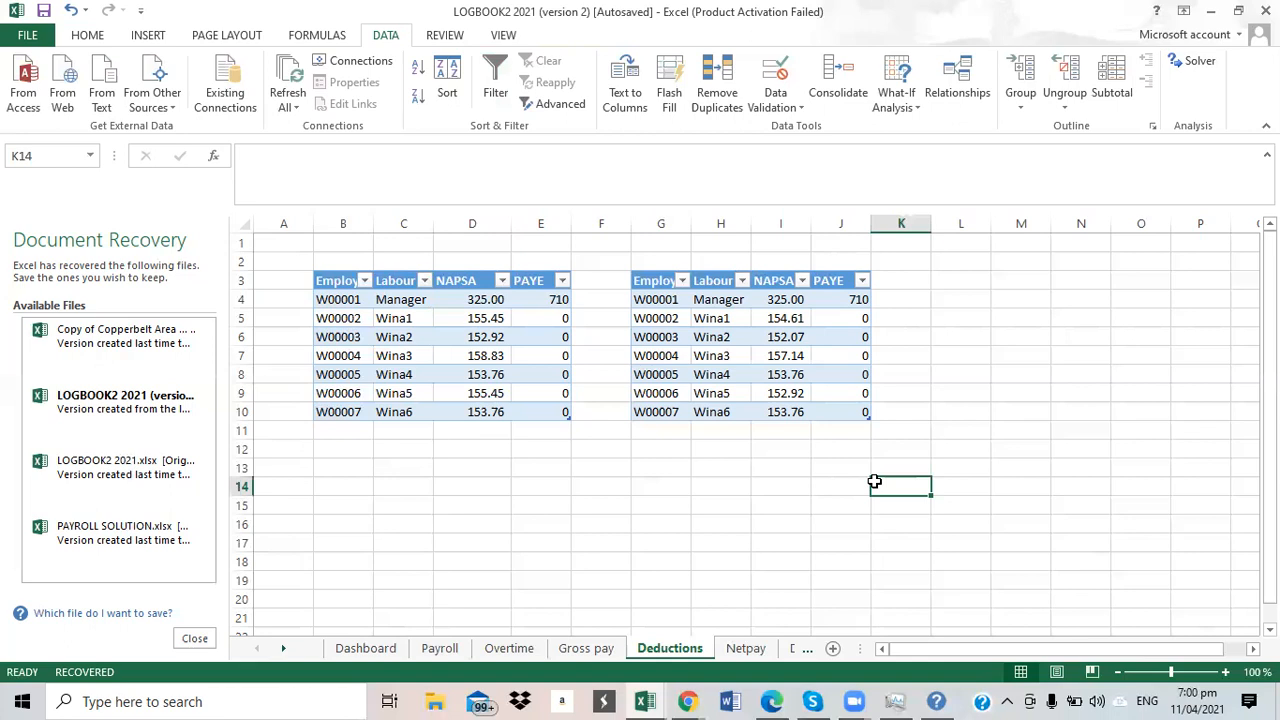
{"action": "left_click", "coordinate": [731, 523]}
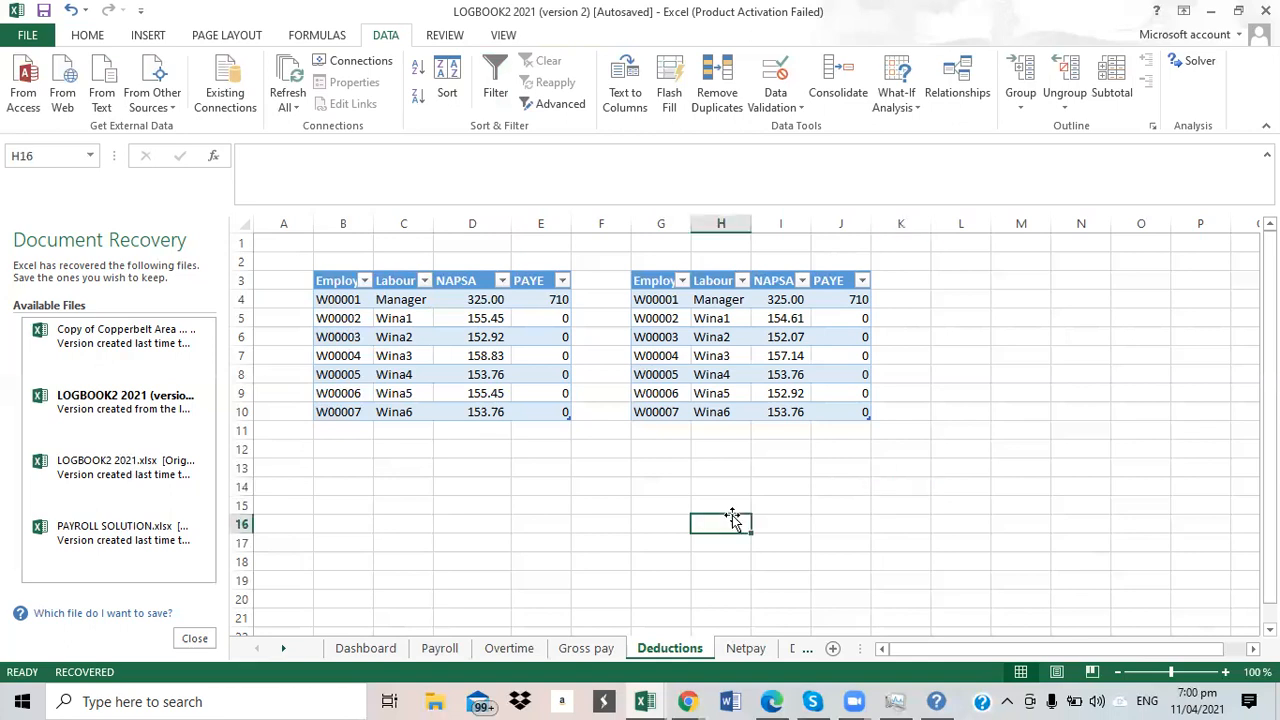
{"action": "left_click", "coordinate": [854, 512]}
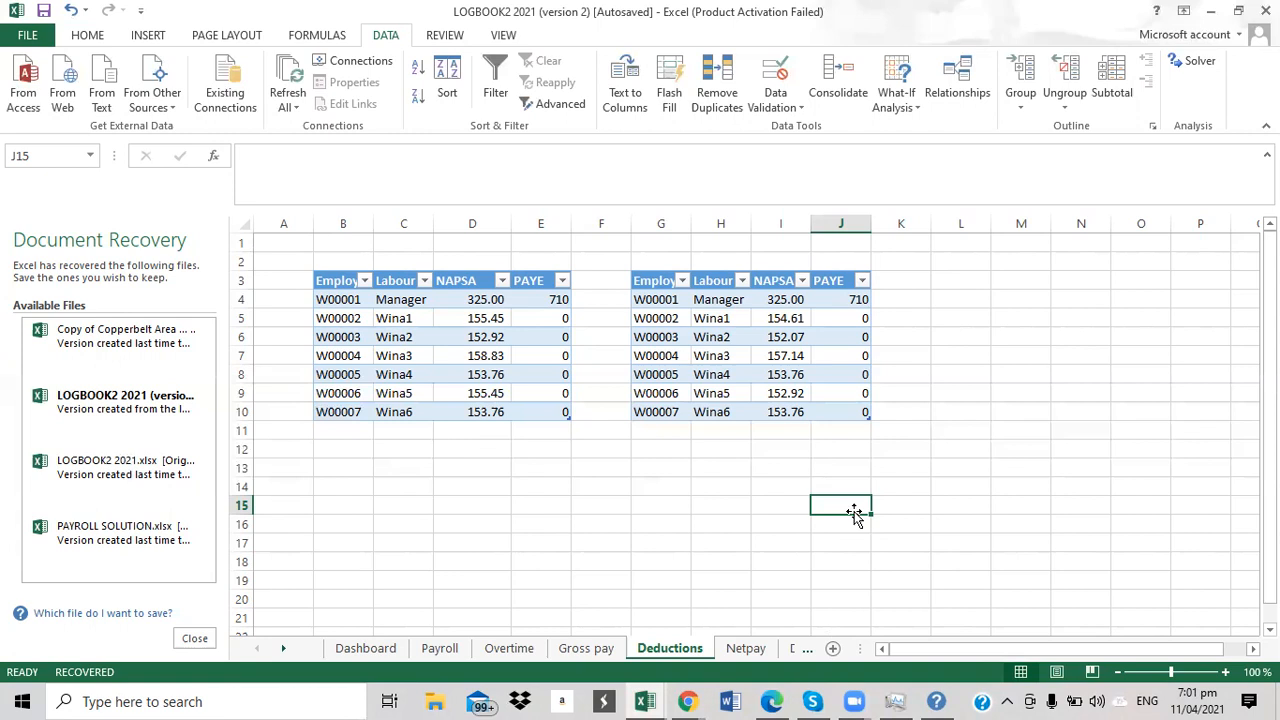
Go back through the Gross pay sheet to the Overtime sheet and review the Feb-21 and Mar-21 overtime tables.
{"action": "left_click", "coordinate": [580, 650]}
{"action": "left_click", "coordinate": [512, 650]}
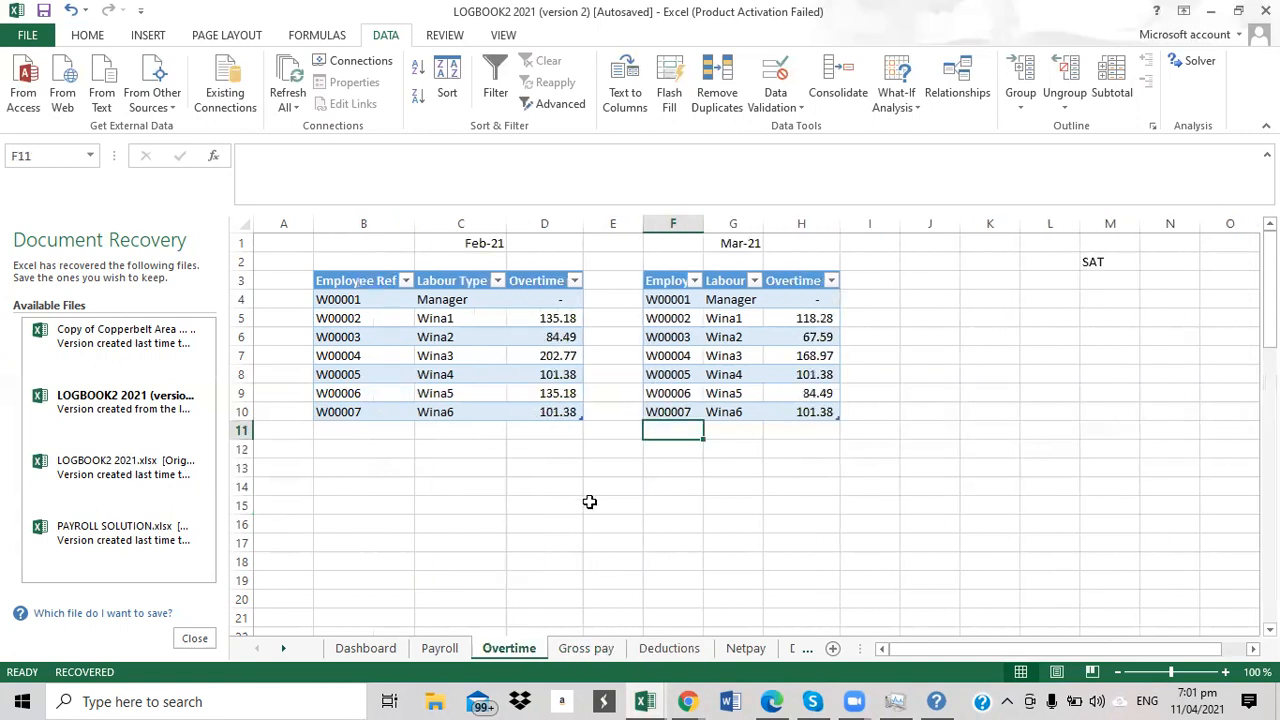
{"action": "left_click", "coordinate": [602, 561]}
{"action": "left_click", "coordinate": [518, 451]}
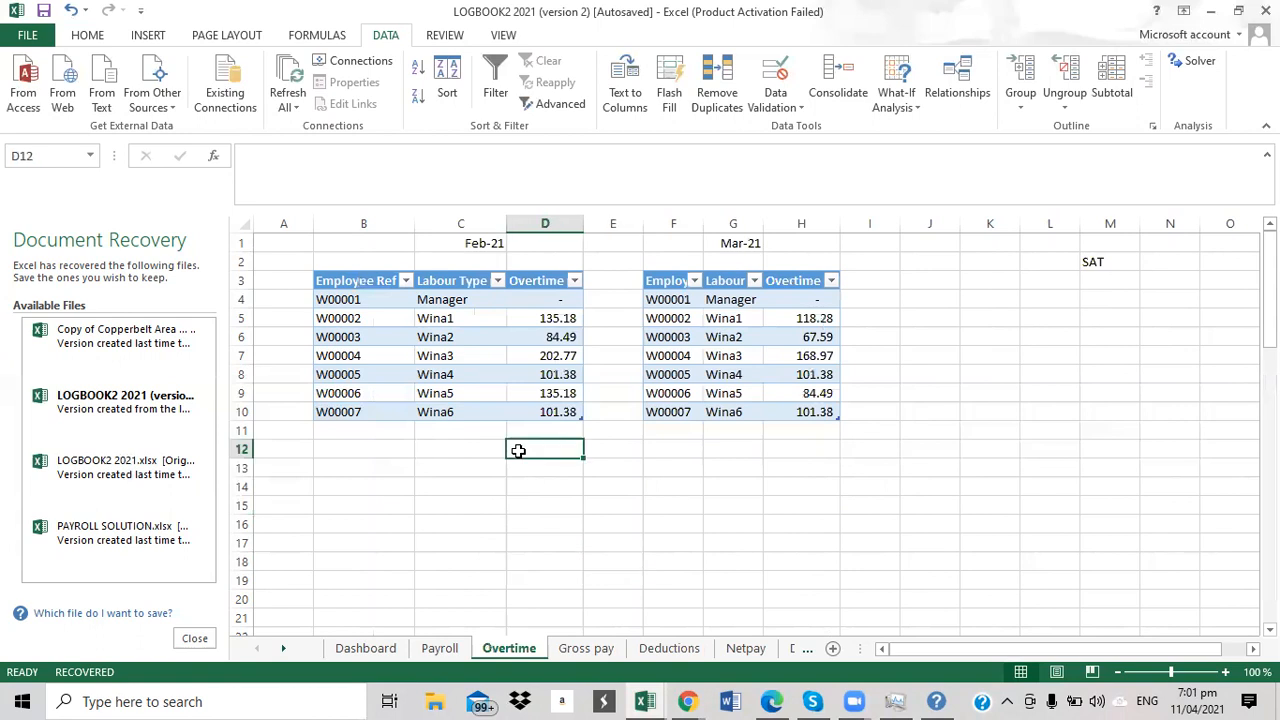
{"action": "left_click", "coordinate": [436, 650]}
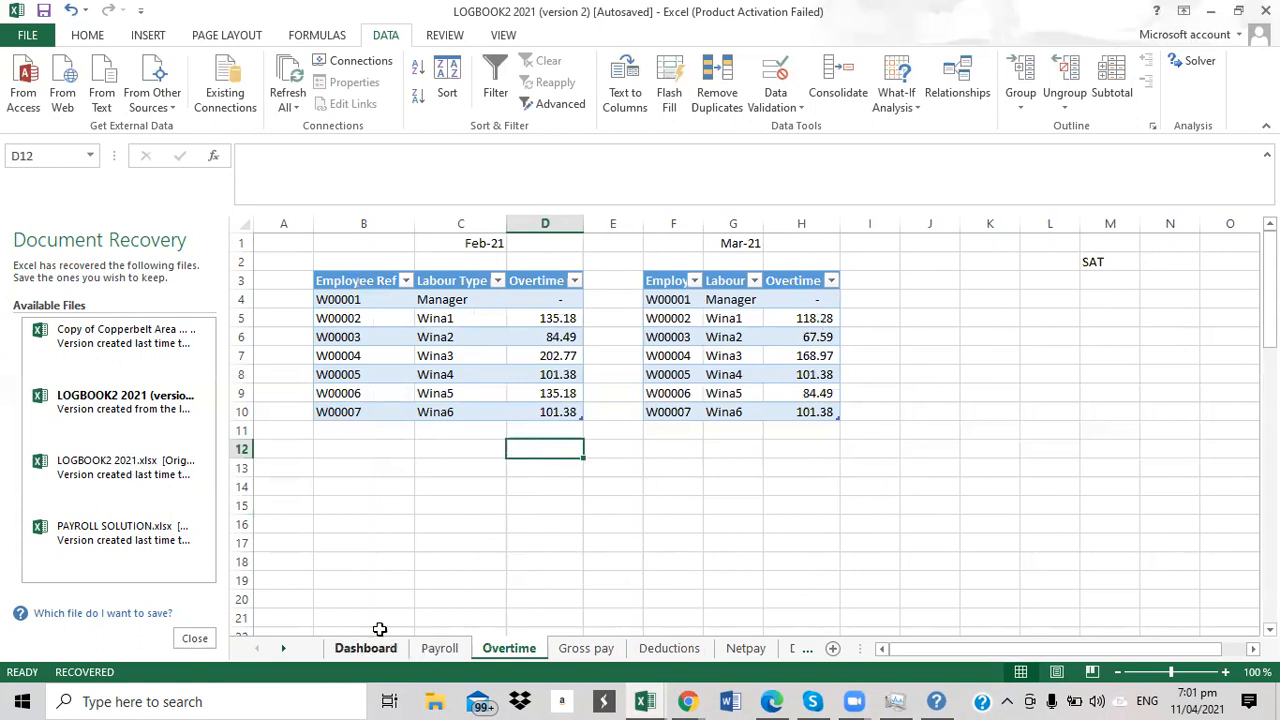